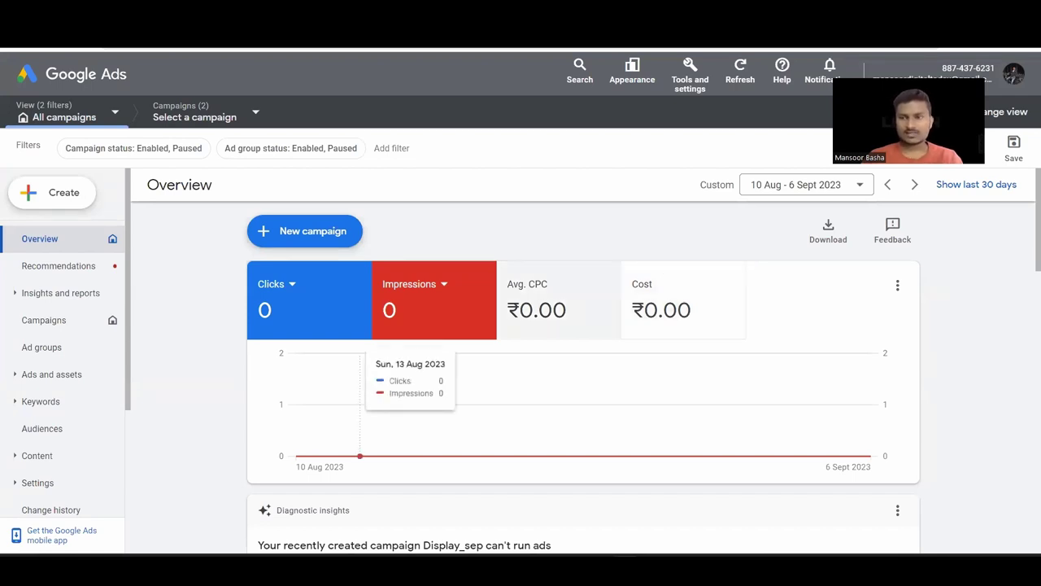
Switch to the presentation and view the slides explaining the Google Display Network.
key("alt+Tab")
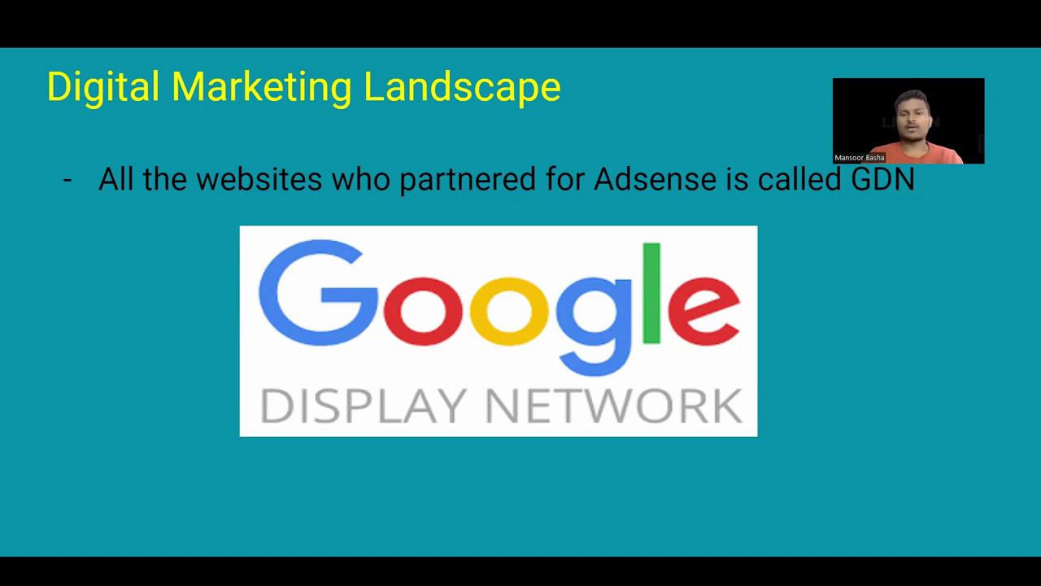
key("Right")
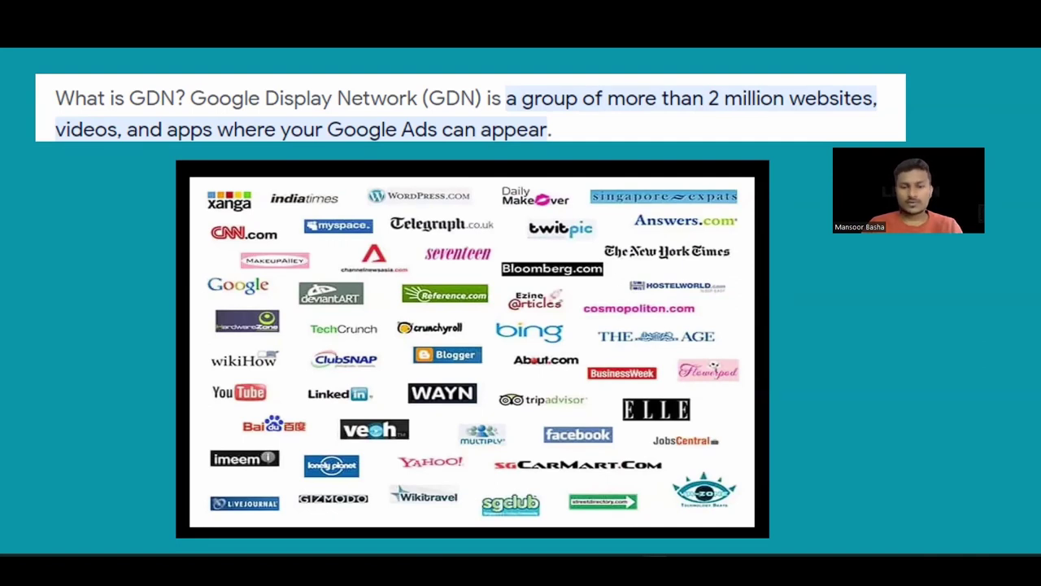
key("alt+Tab")
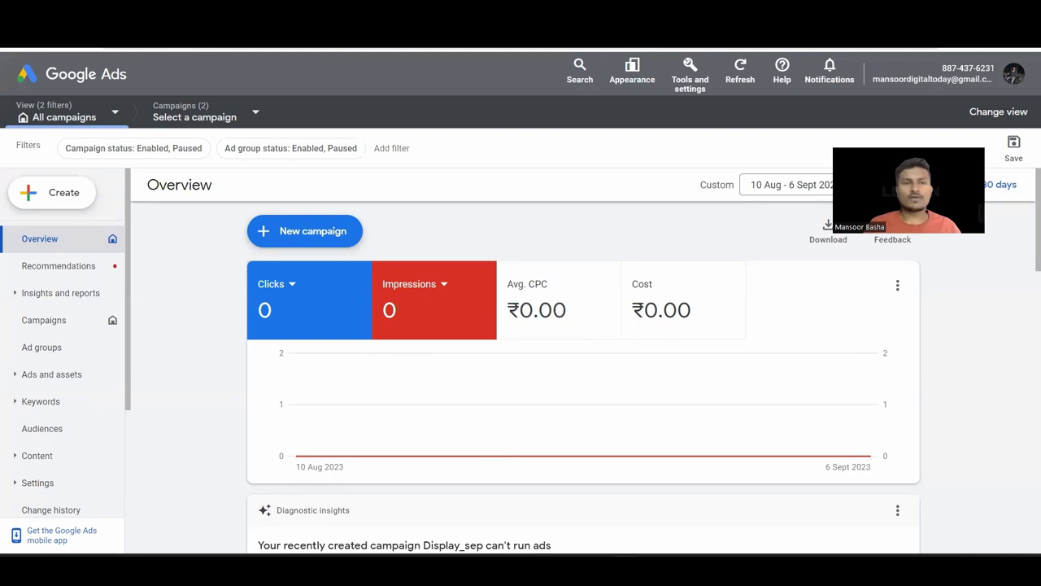
Examine how display ads are placed on the BBC and Times of India home pages in the browser.
key("alt+Tab")
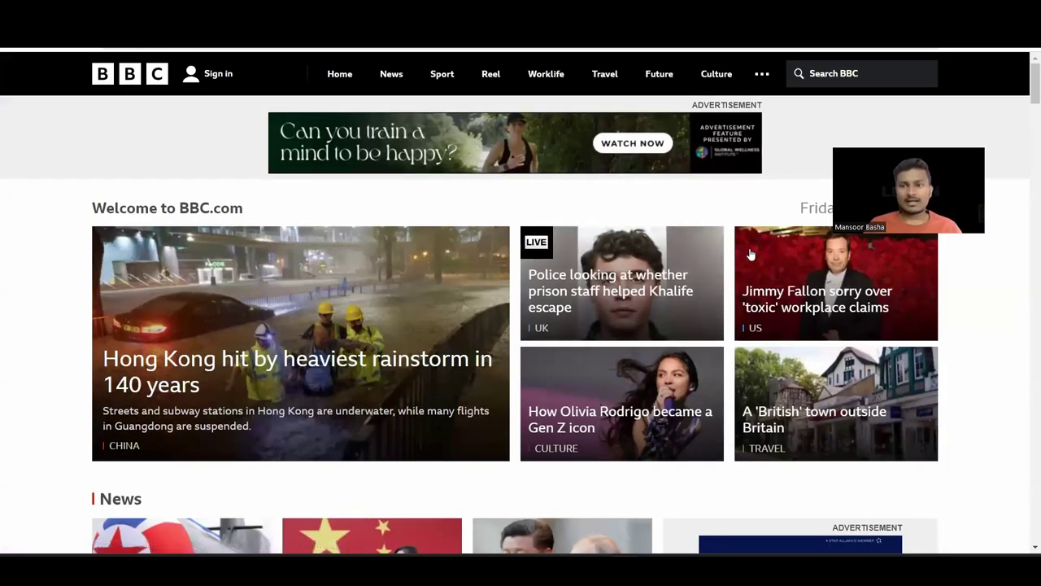
scroll(632, 291, "down", 3)
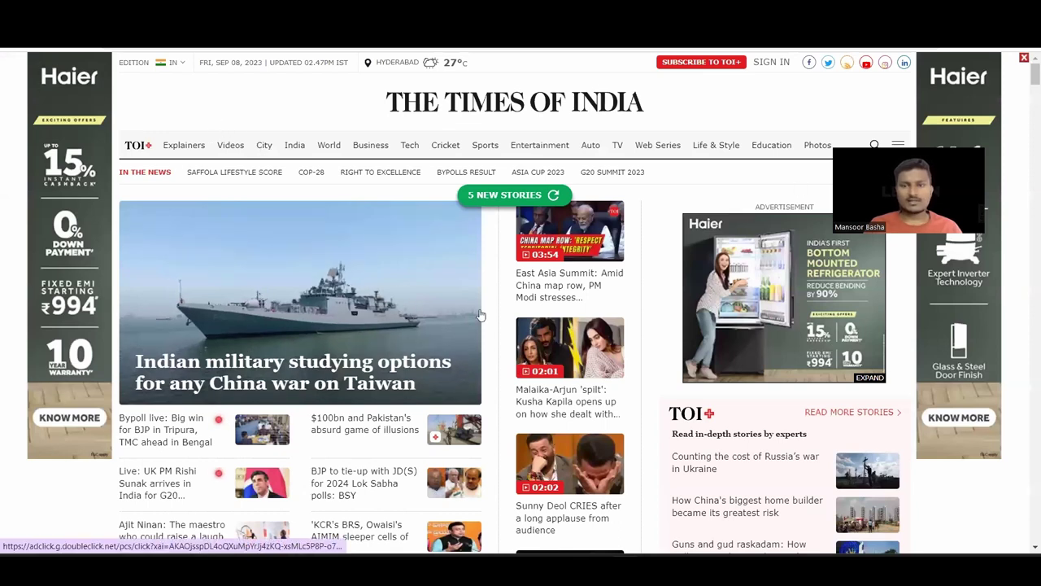
scroll(806, 179, "down", 1)
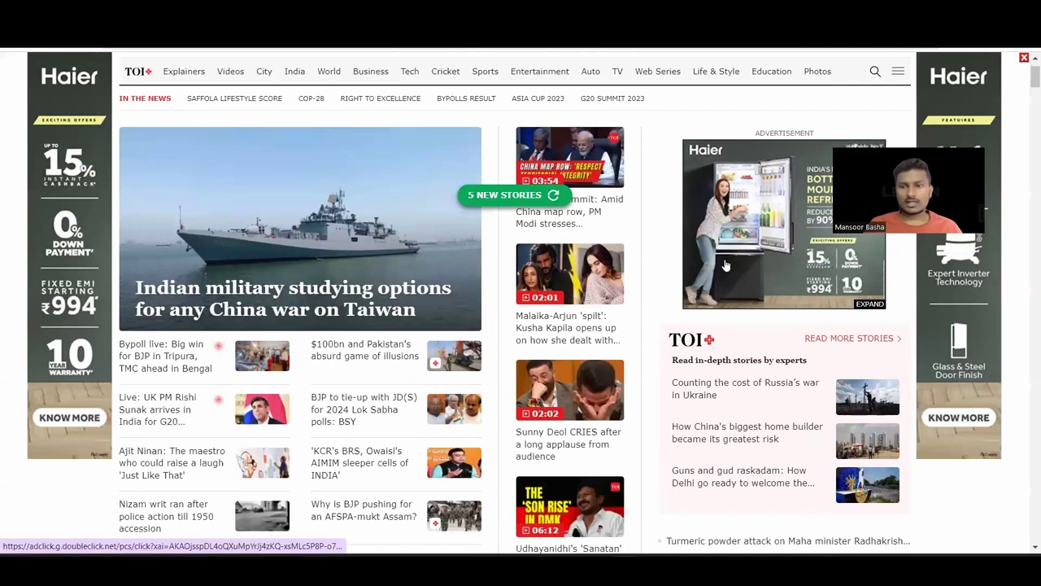
scroll(732, 366, "down", 3)
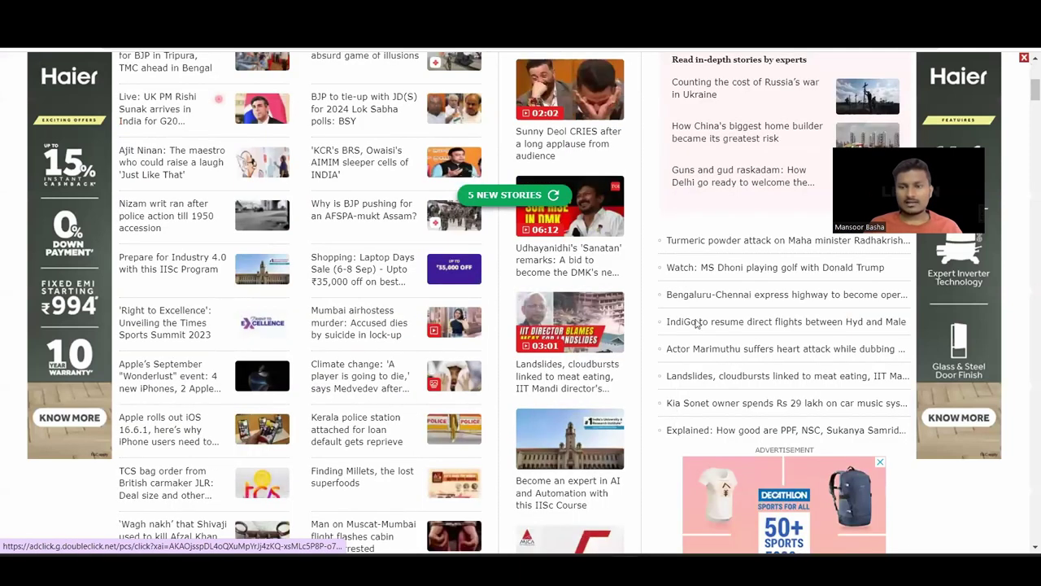
scroll(671, 418, "down", 3)
scroll(756, 314, "up", 1)
scroll(716, 309, "down", 1)
scroll(650, 301, "down", 3)
scroll(576, 293, "up", 4)
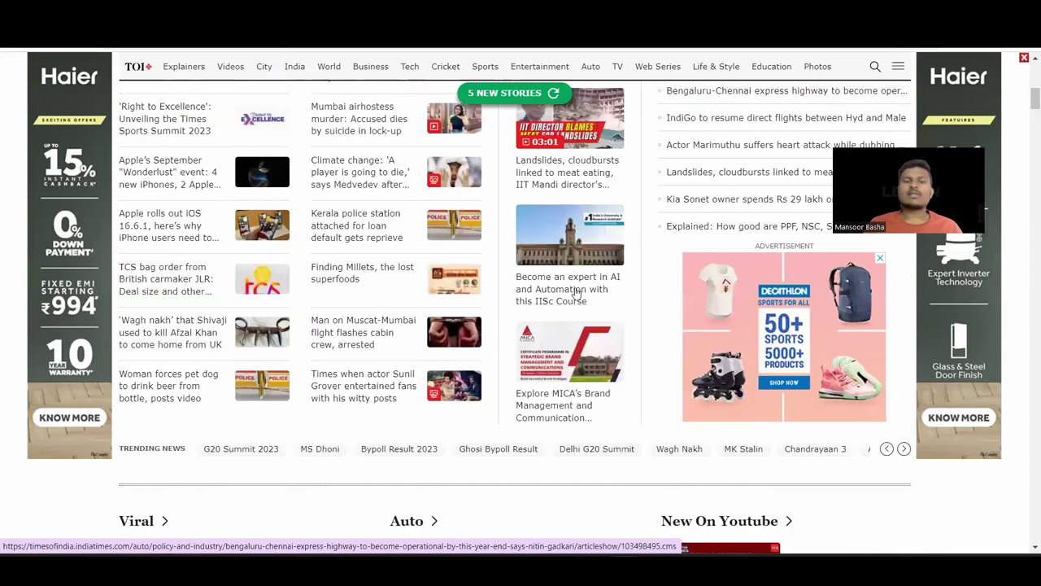
scroll(576, 295, "up", 6)
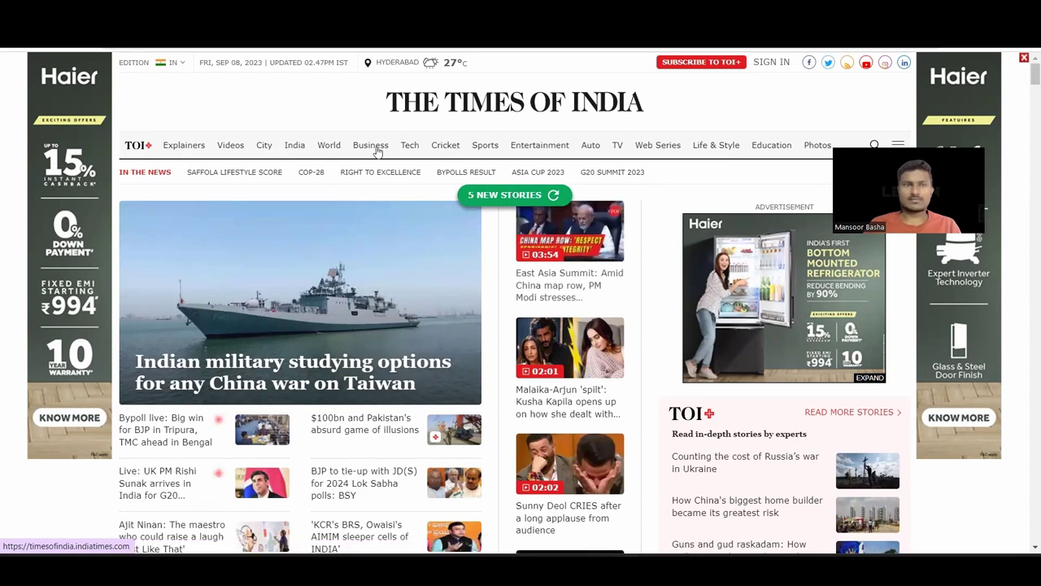
mouse_move(374, 150)
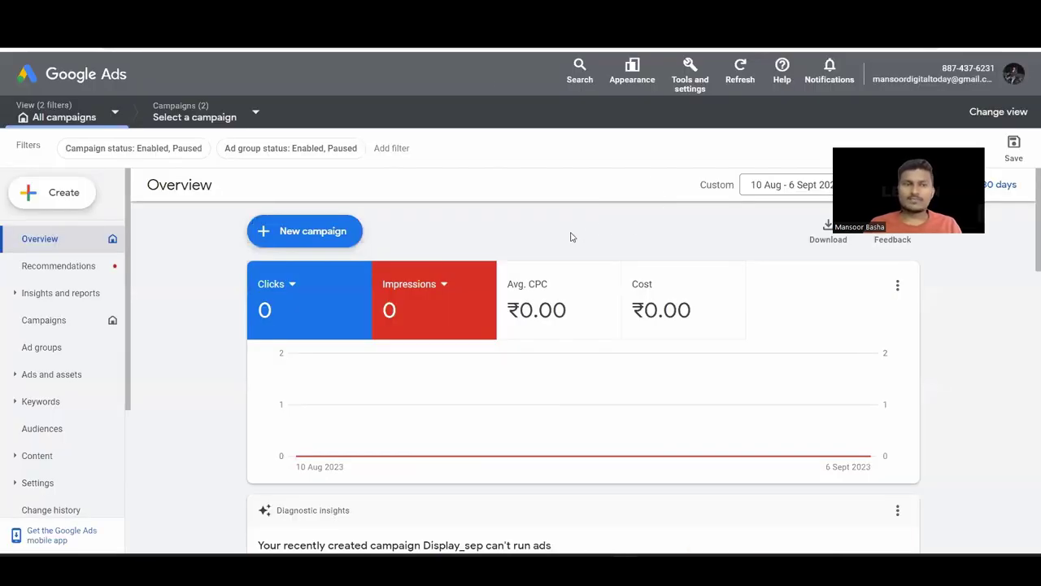
Start a new Google Ads campaign without a goal's guidance, choose the Display type and accept the listed conversion goal.
left_click(342, 234)
left_click(342, 242)
left_click(623, 304)
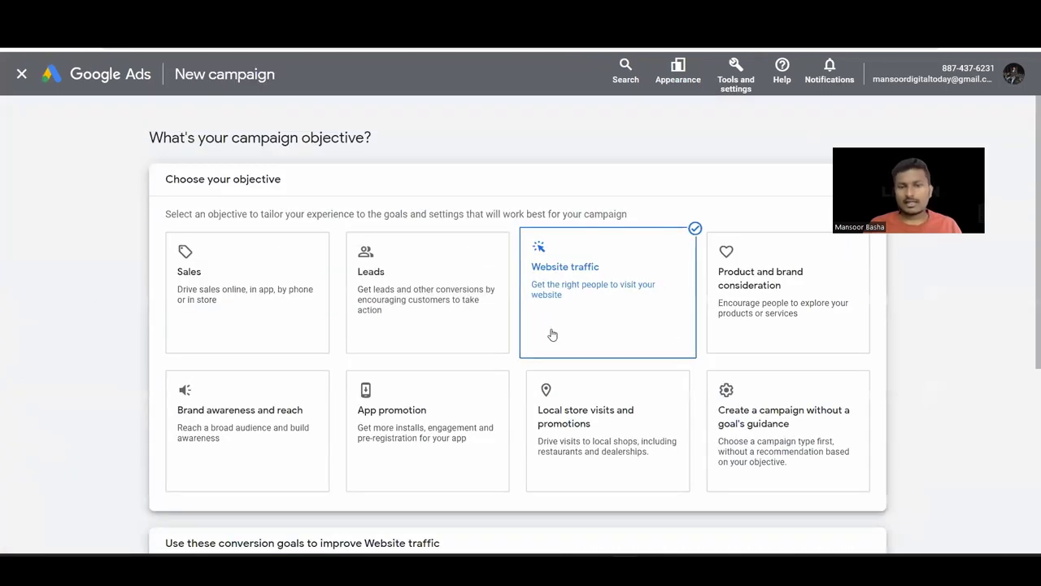
left_click(751, 441)
scroll(606, 488, "up", 5)
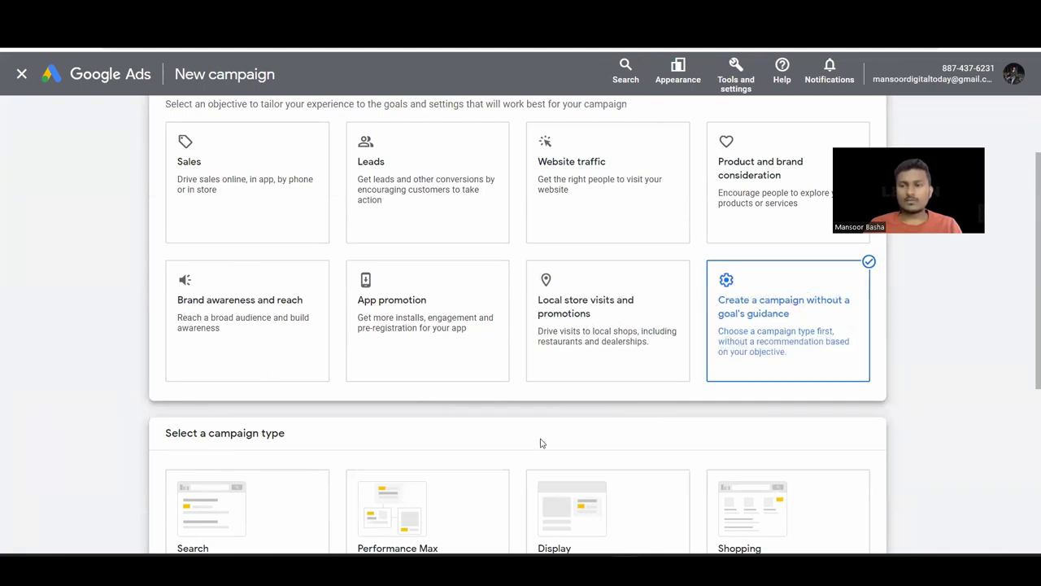
scroll(541, 443, "down", 3)
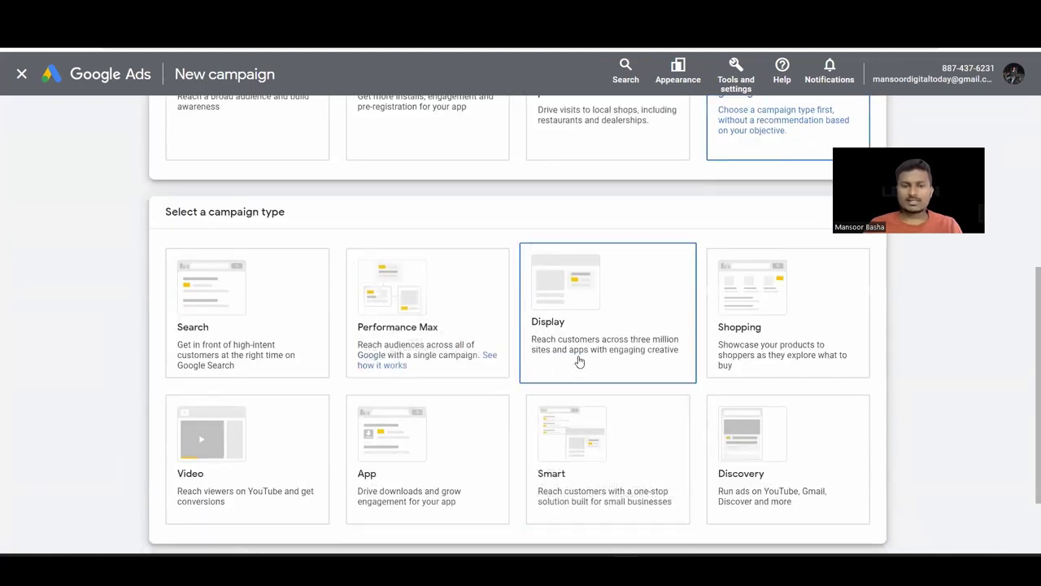
scroll(579, 361, "down", 4)
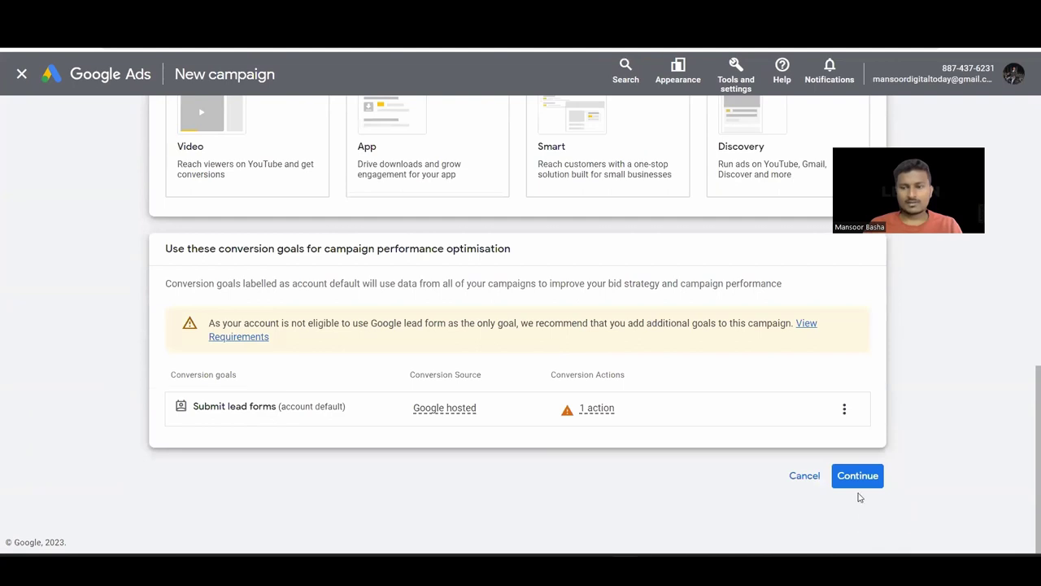
left_click(859, 476)
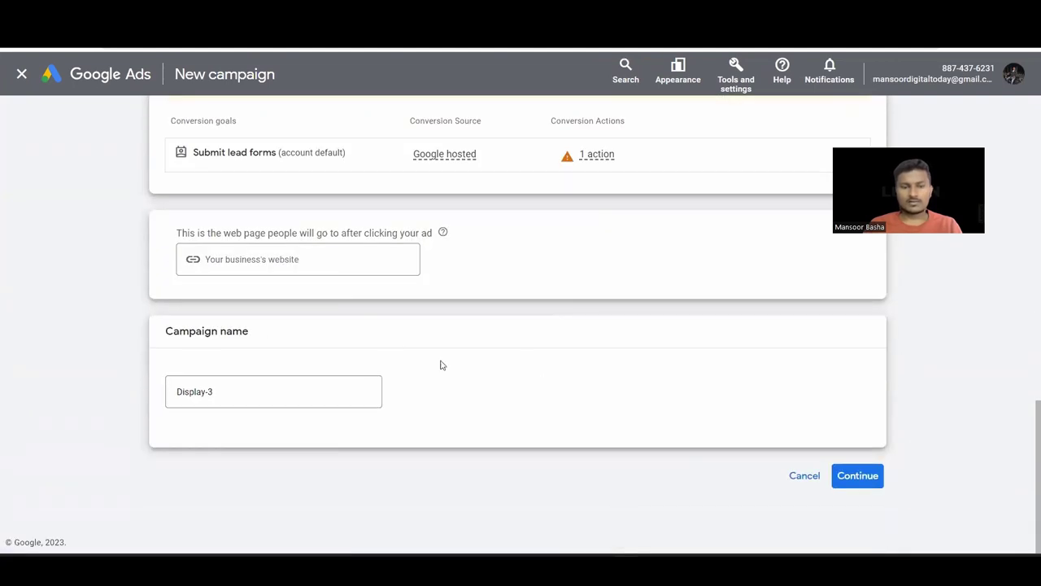
Name the campaign "Demo_Display campaign-flex" and continue to the campaign settings.
left_click(289, 401)
key("ctrl+a")
type("Demo_Display campaign-flex")
left_click(857, 475)
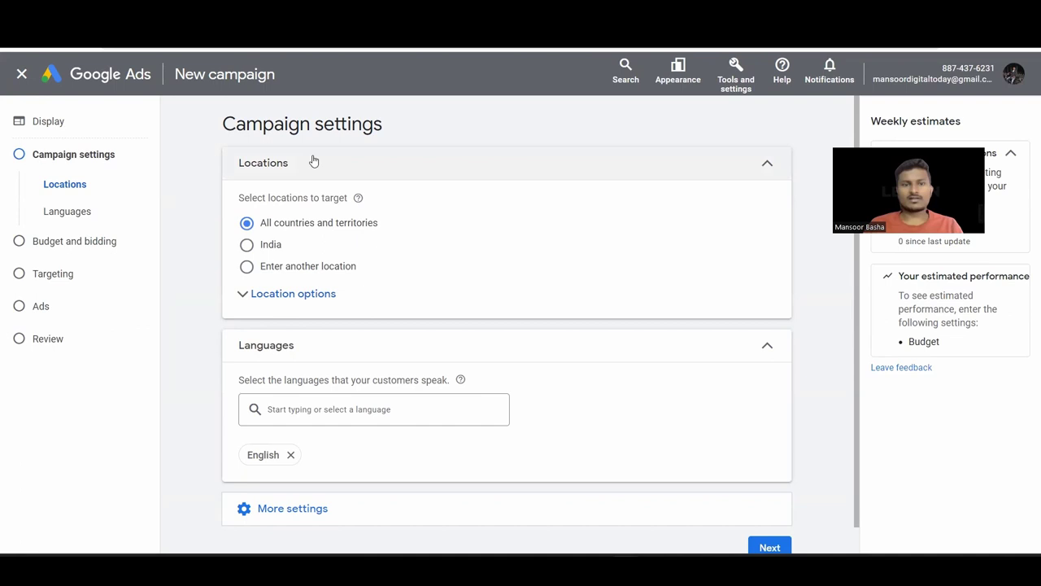
Set the campaign's target location to India, keep English as the language, and collapse both sections.
scroll(479, 272, "down", 1)
scroll(478, 272, "up", 1)
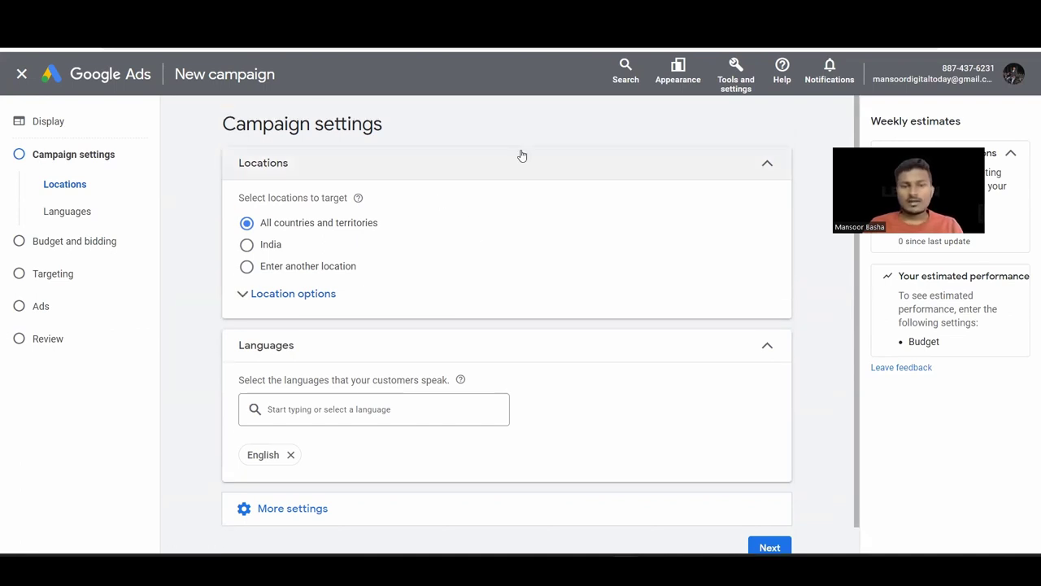
left_click(247, 247)
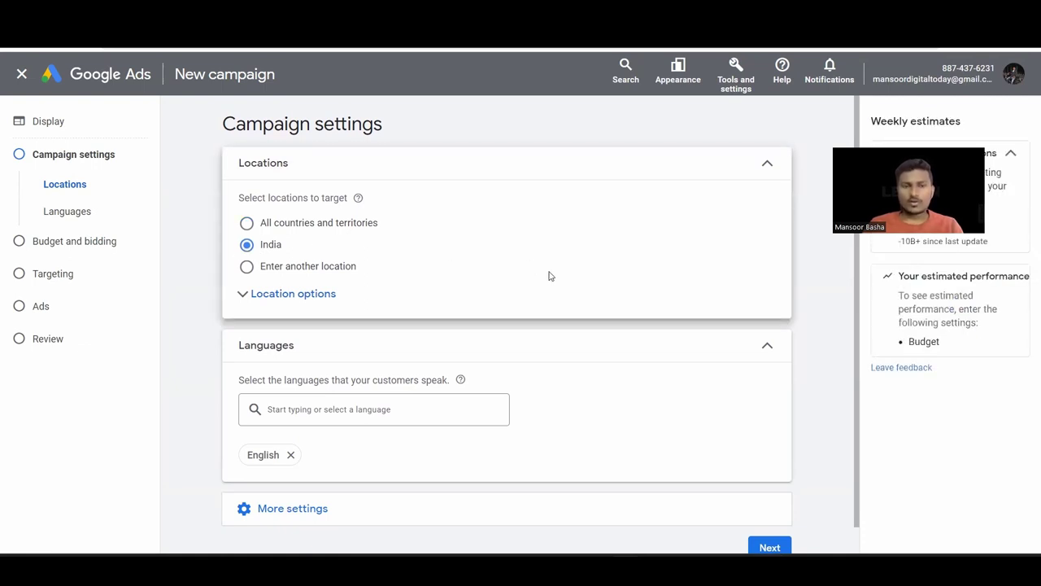
left_click(767, 162)
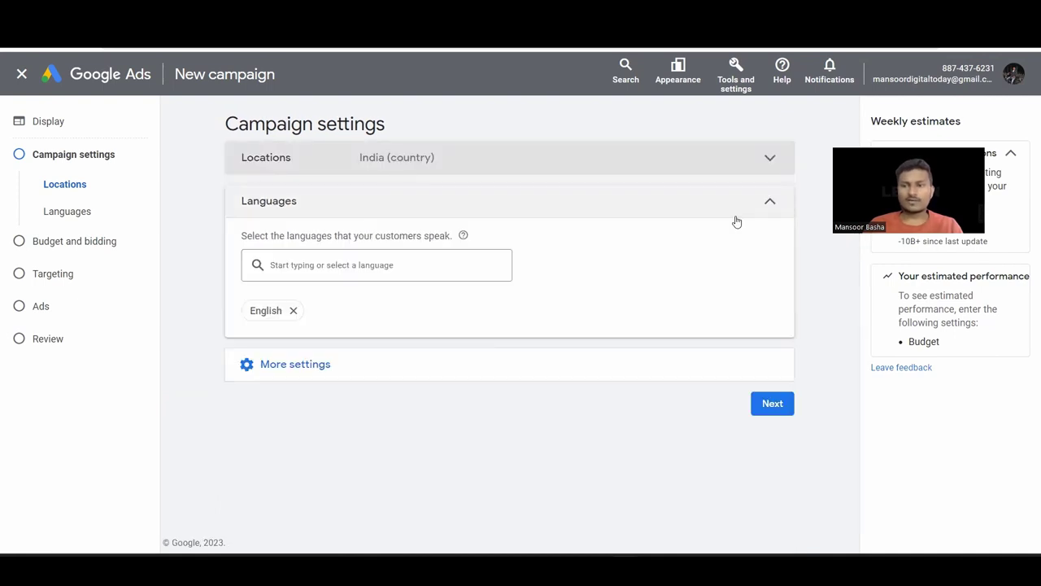
left_click(770, 201)
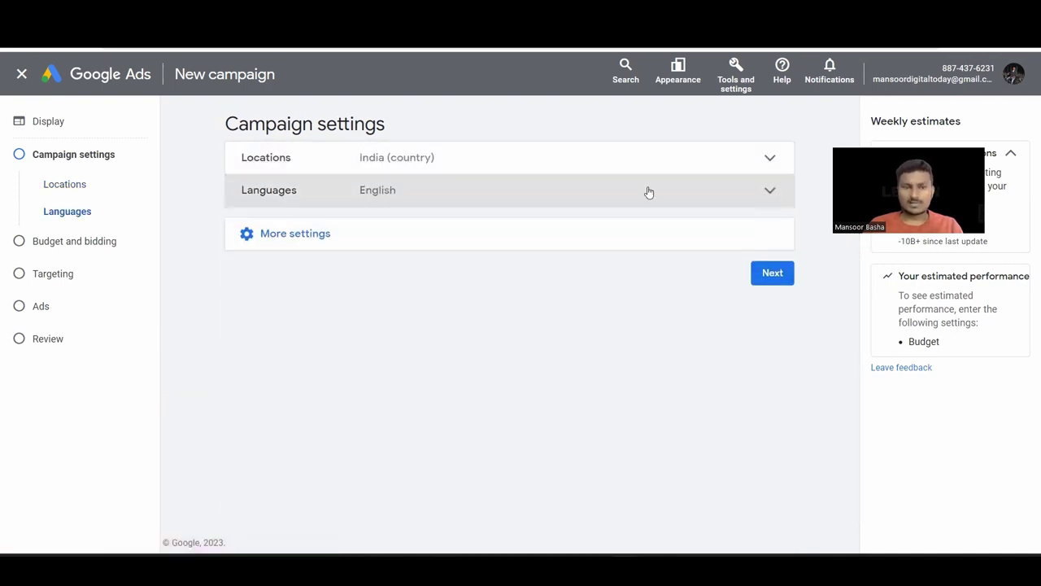
Switch the campaign's device setting to specific targeting and review the operating system choices without selecting any.
left_click(355, 236)
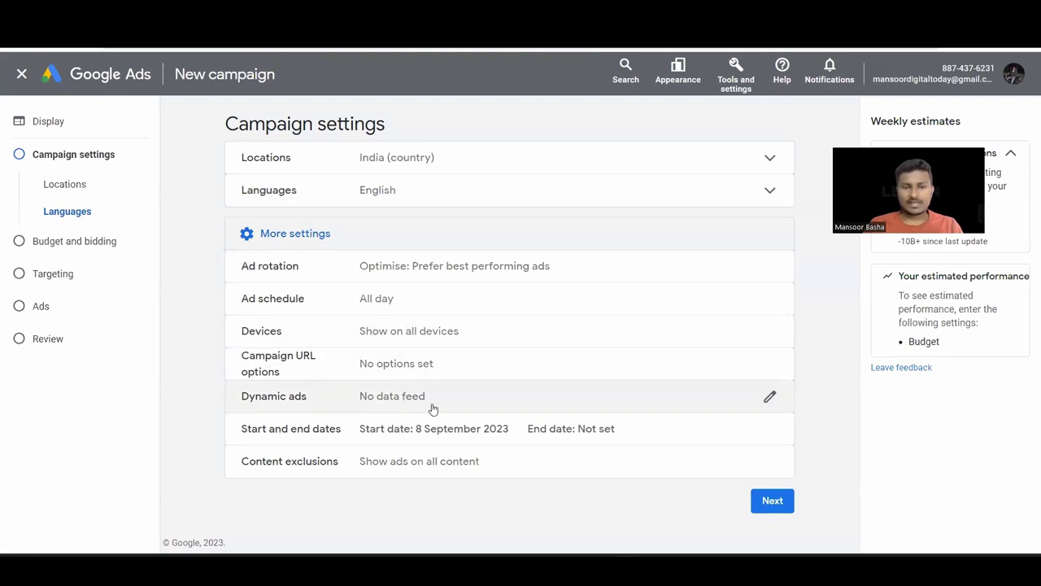
left_click(475, 343)
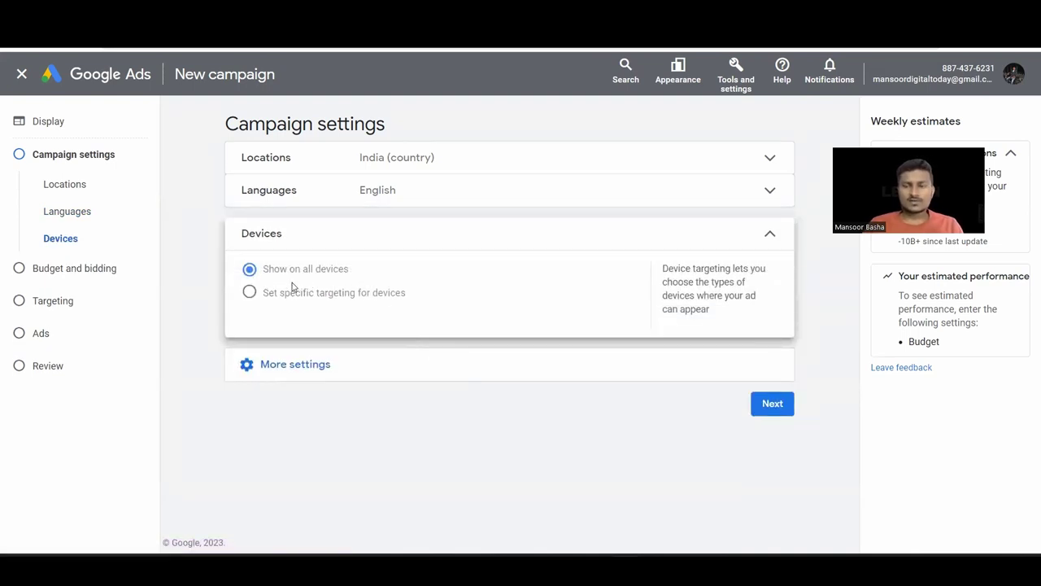
left_click(250, 291)
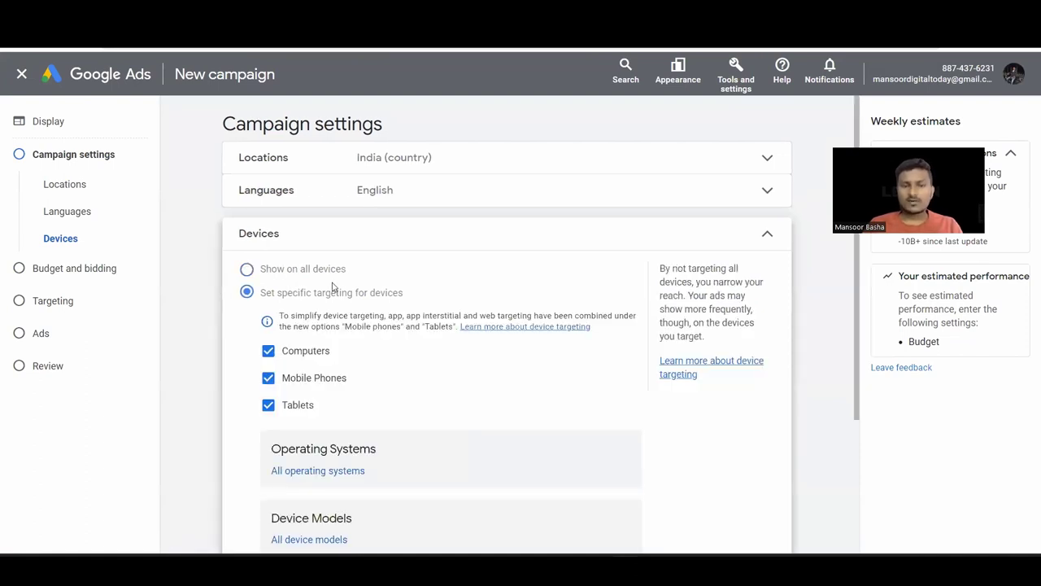
scroll(439, 285, "down", 1)
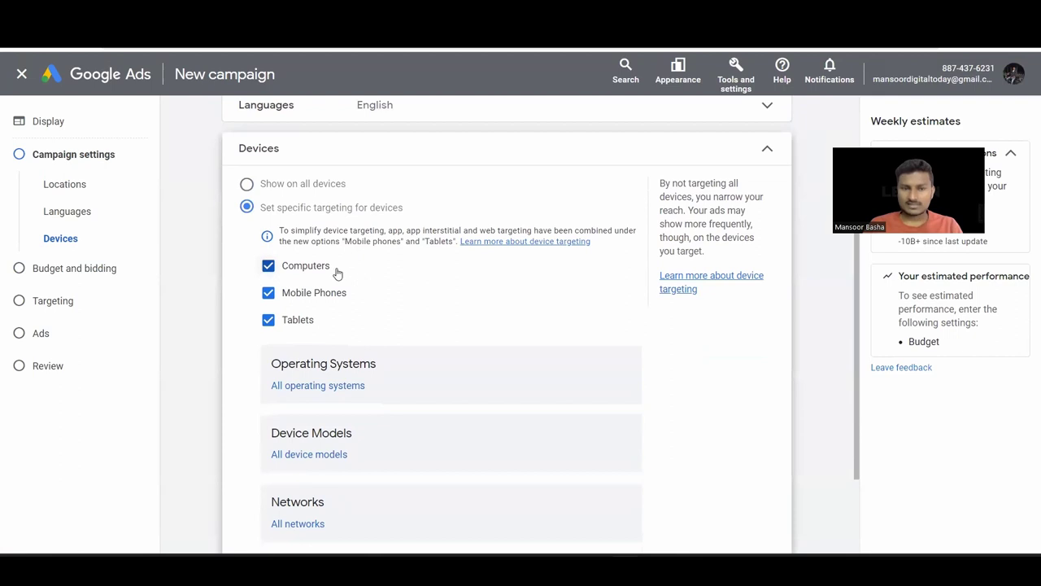
scroll(329, 323, "down", 1)
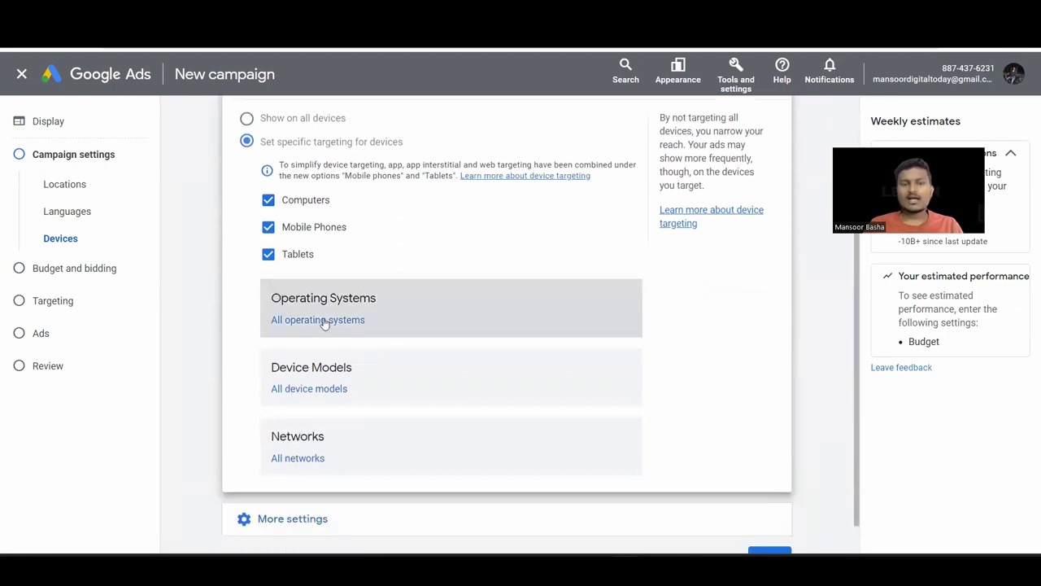
left_click(352, 321)
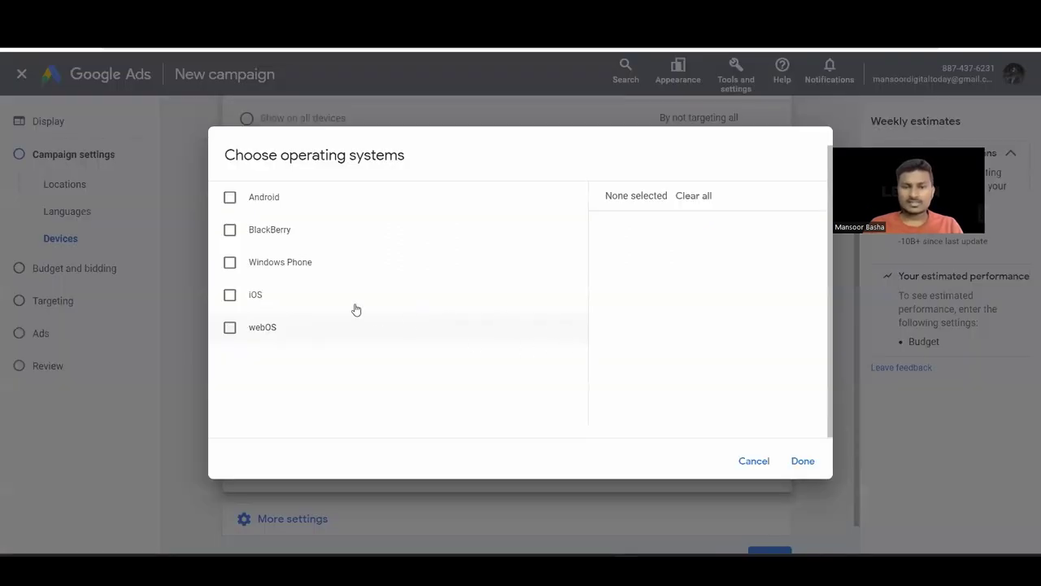
left_click(754, 461)
Examine the Android brands offered for device model targeting and leave the selection empty.
left_click(488, 398)
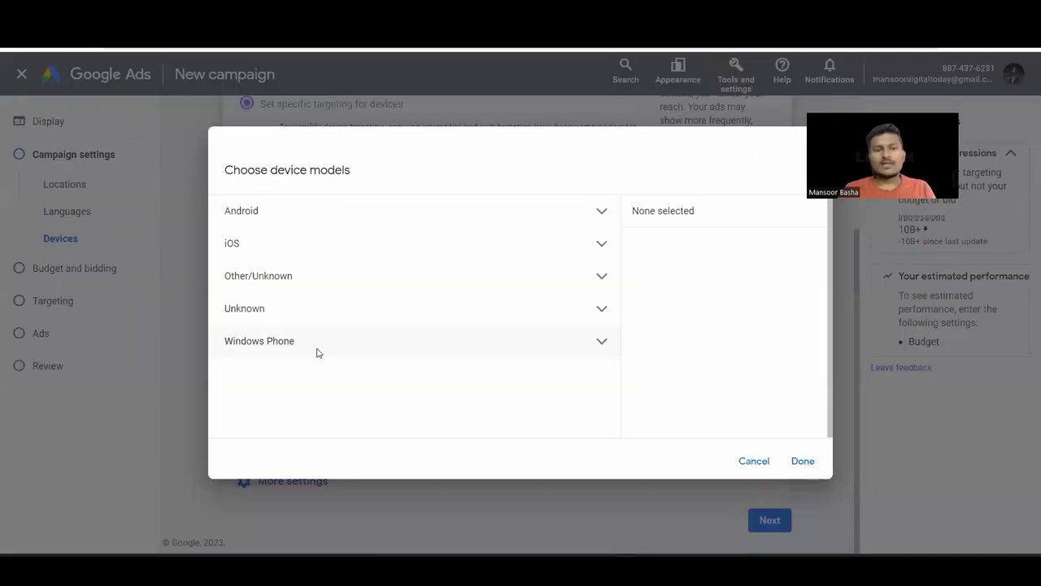
left_click(602, 213)
scroll(421, 351, "down", 15)
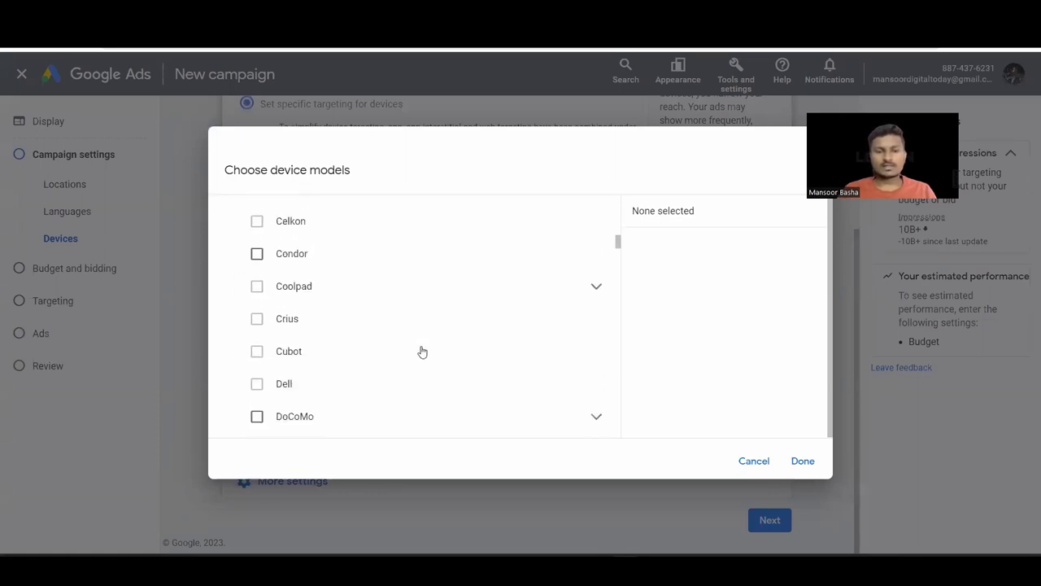
scroll(422, 351, "down", 15)
scroll(421, 351, "up", 12)
scroll(422, 351, "up", 10)
left_click(751, 460)
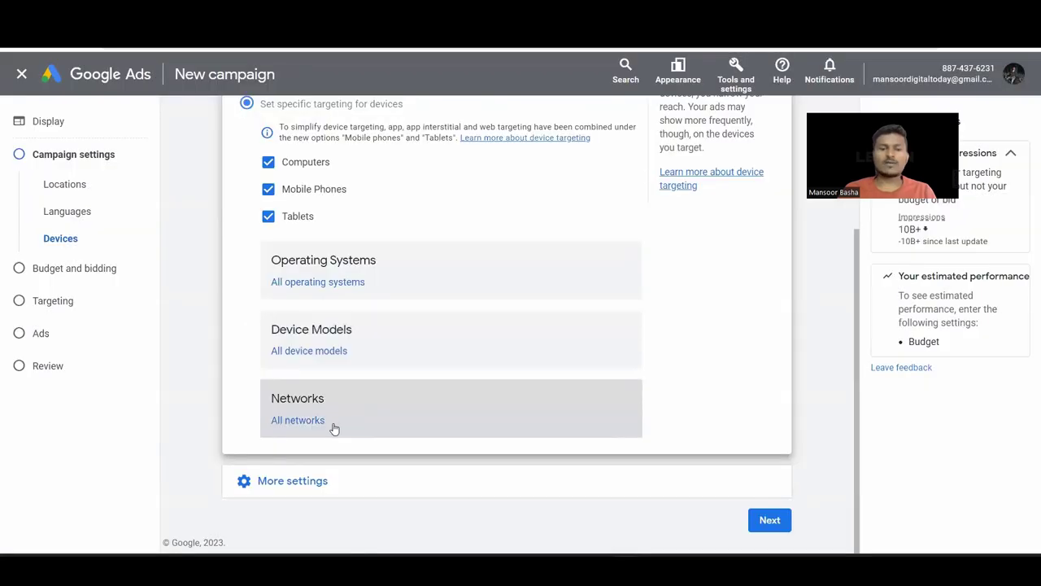
Examine the Indian carriers offered for network targeting and leave the selection empty.
left_click(298, 420)
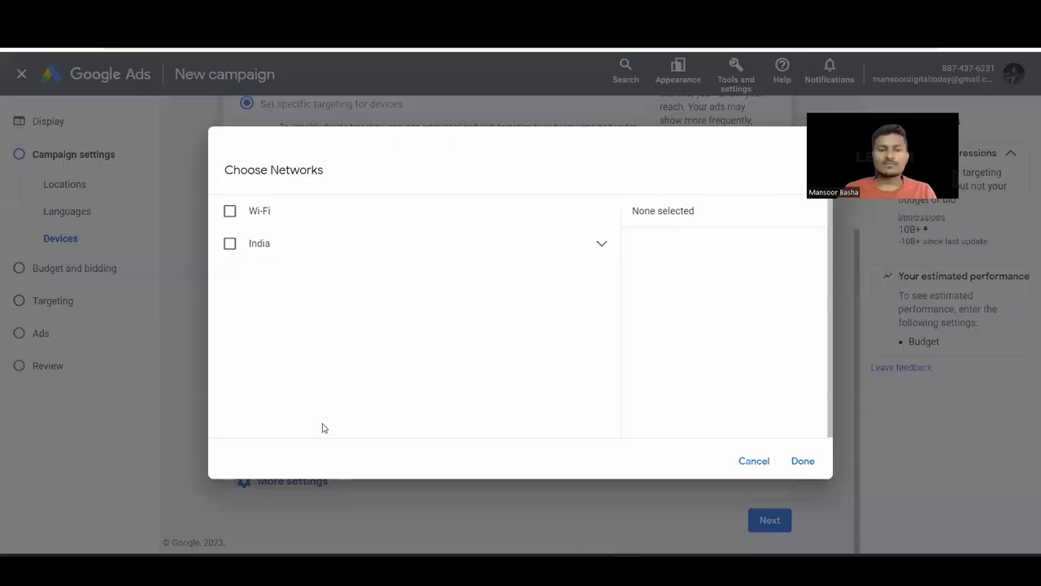
left_click(601, 245)
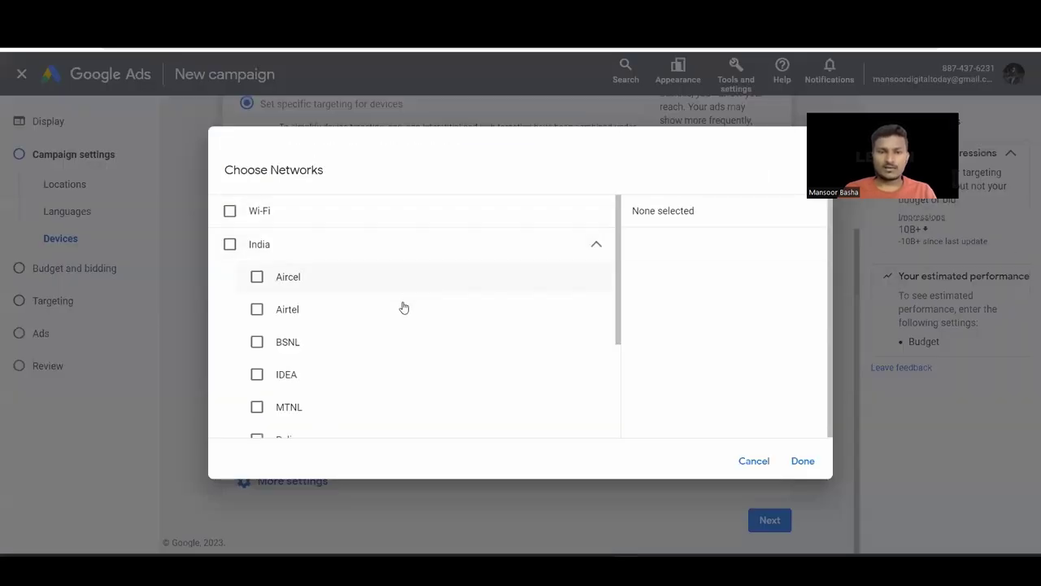
scroll(407, 360, "down", 2)
scroll(409, 361, "up", 1)
scroll(409, 361, "up", 2)
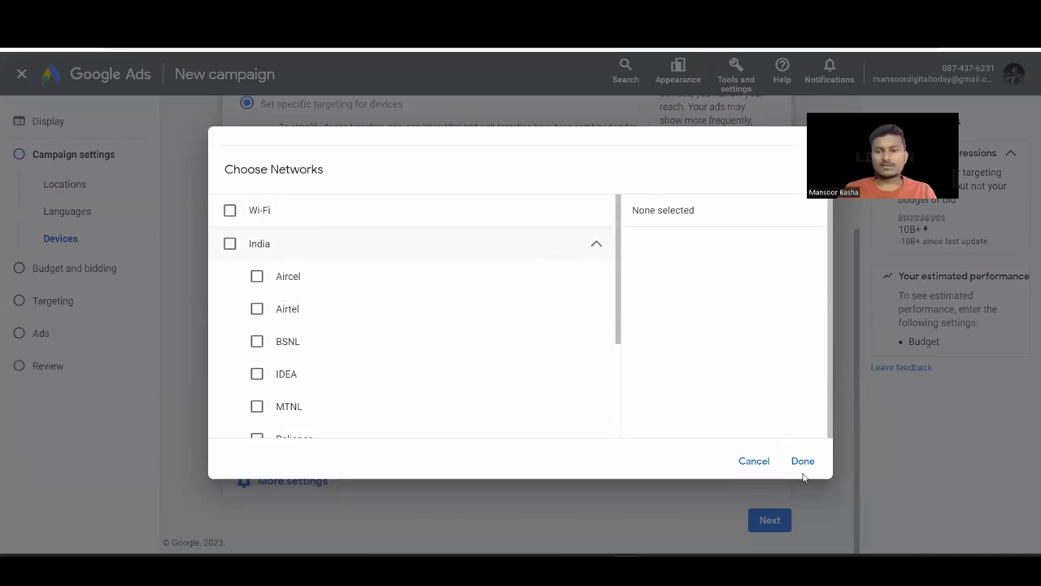
left_click(754, 462)
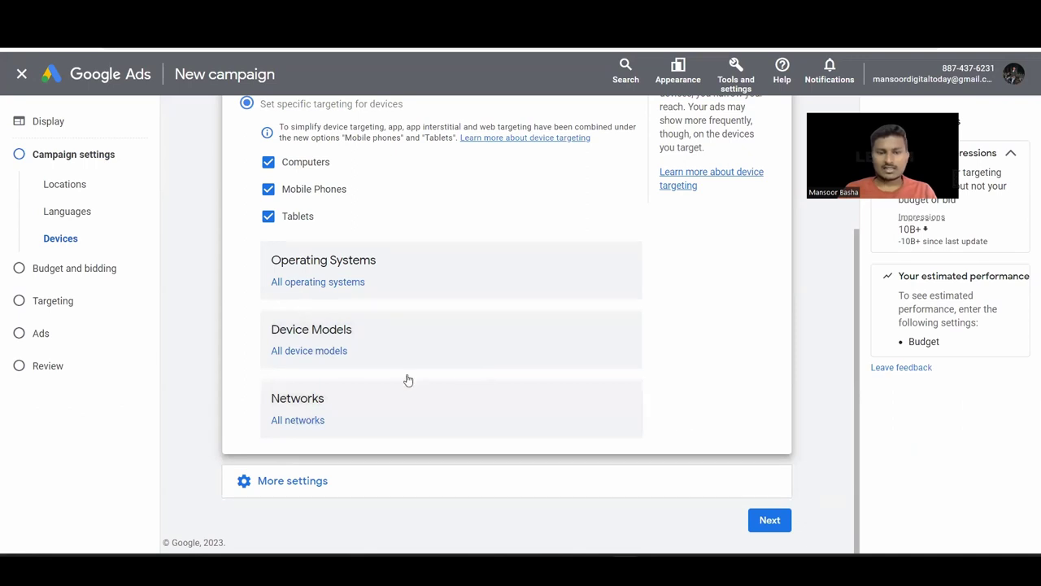
Set the campaign to show on all devices, and review the Dynamic ads setting without enabling a feed.
scroll(407, 379, "up", 2)
left_click(247, 187)
left_click(583, 372)
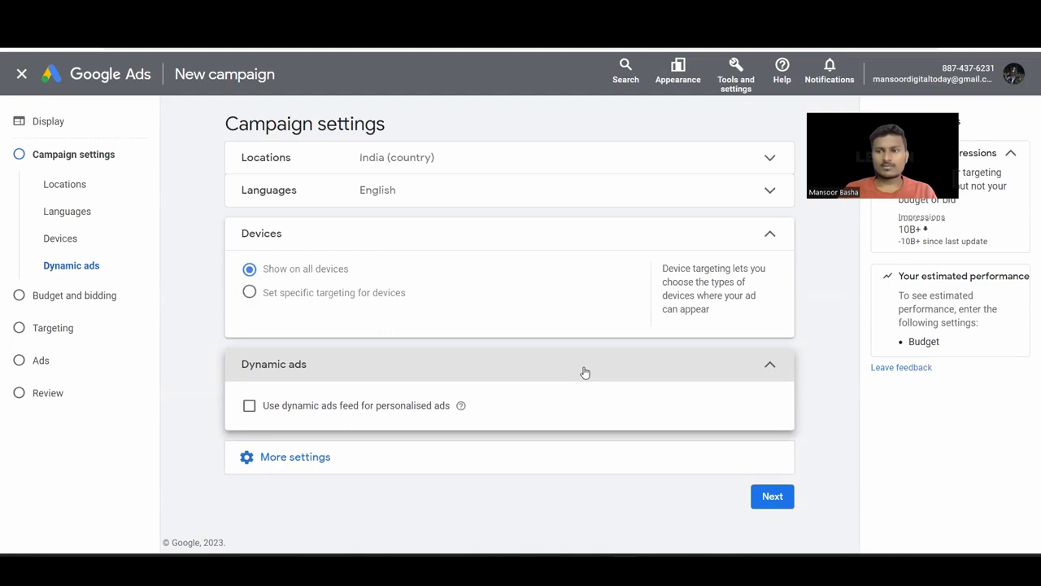
left_click(540, 367)
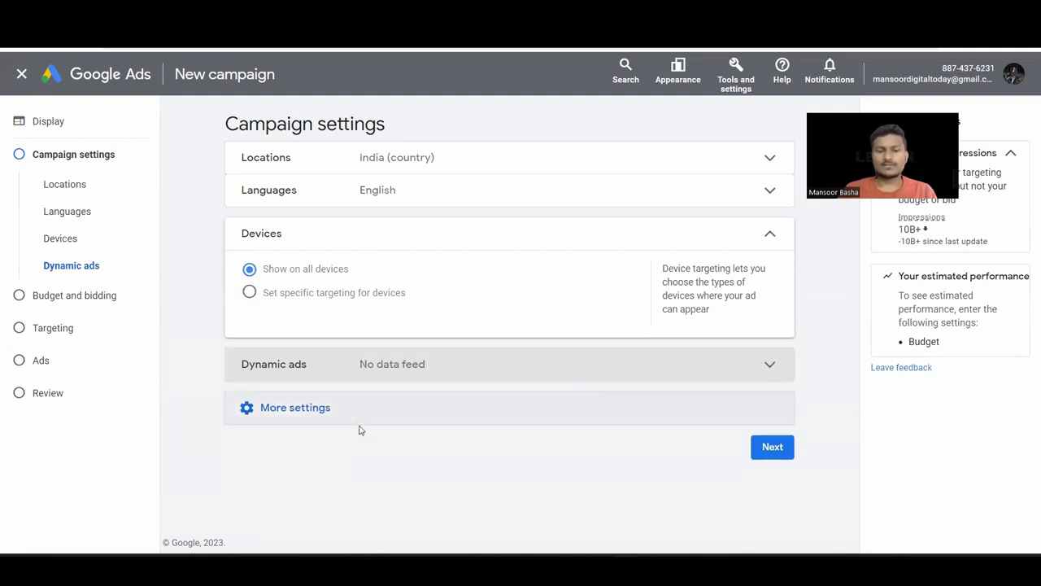
Add content exclusions for Tragedy and conflict, Sensitive social issues, Profanity and rough language, and Sexually suggestive content.
left_click(337, 410)
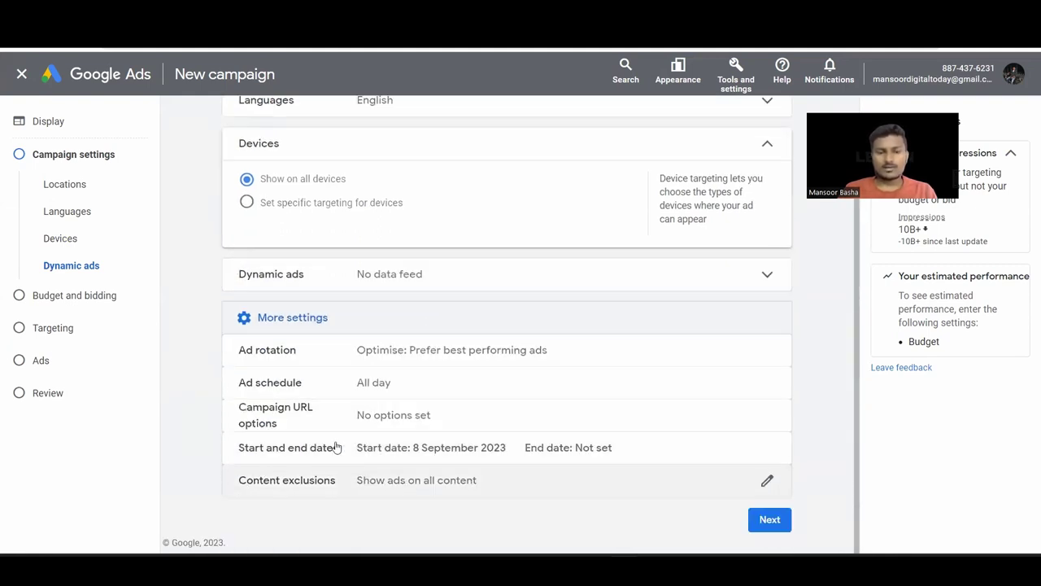
left_click(336, 479)
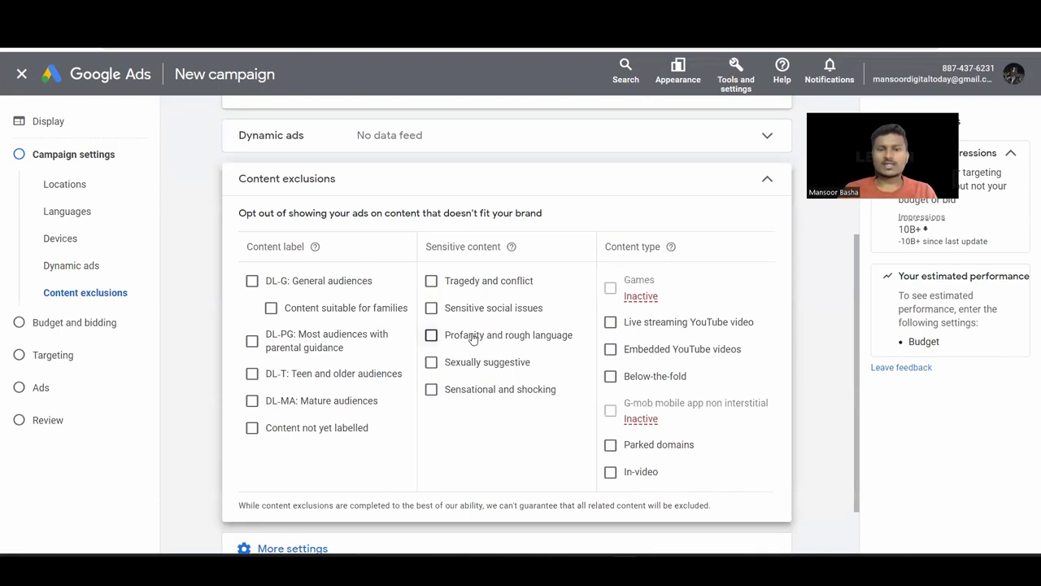
left_click(431, 280)
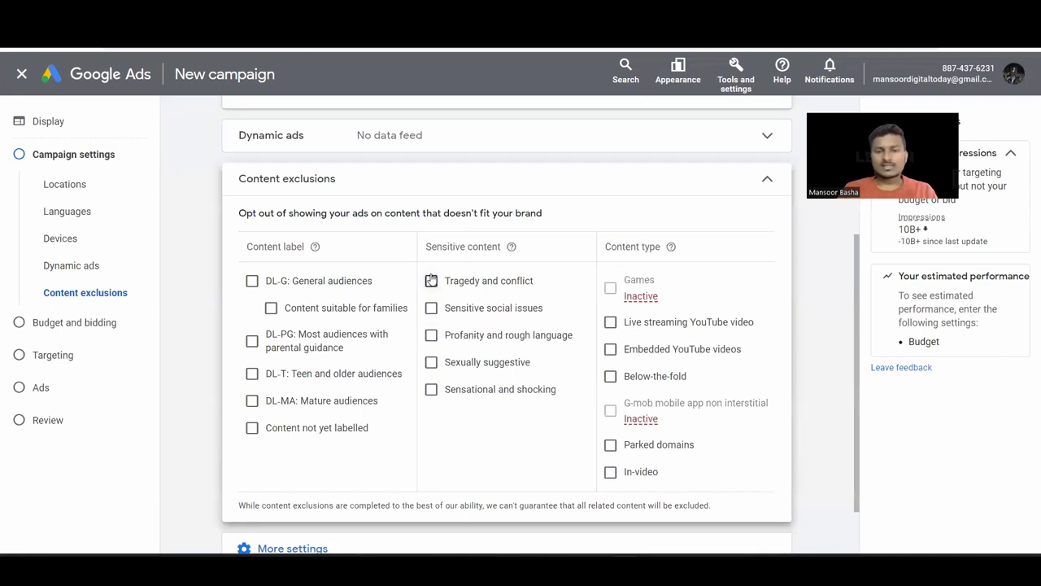
left_click(431, 312)
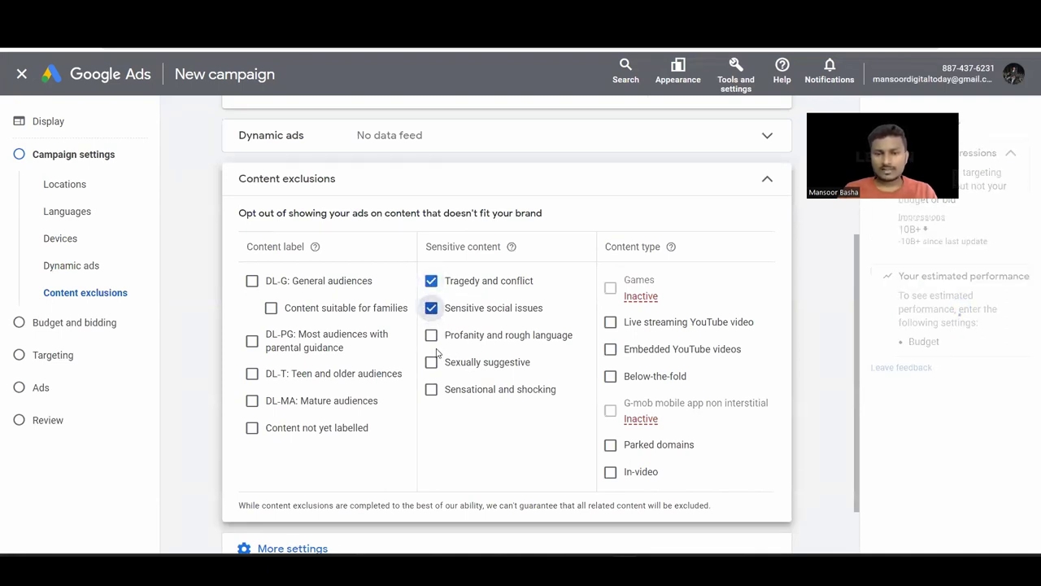
left_click(432, 345)
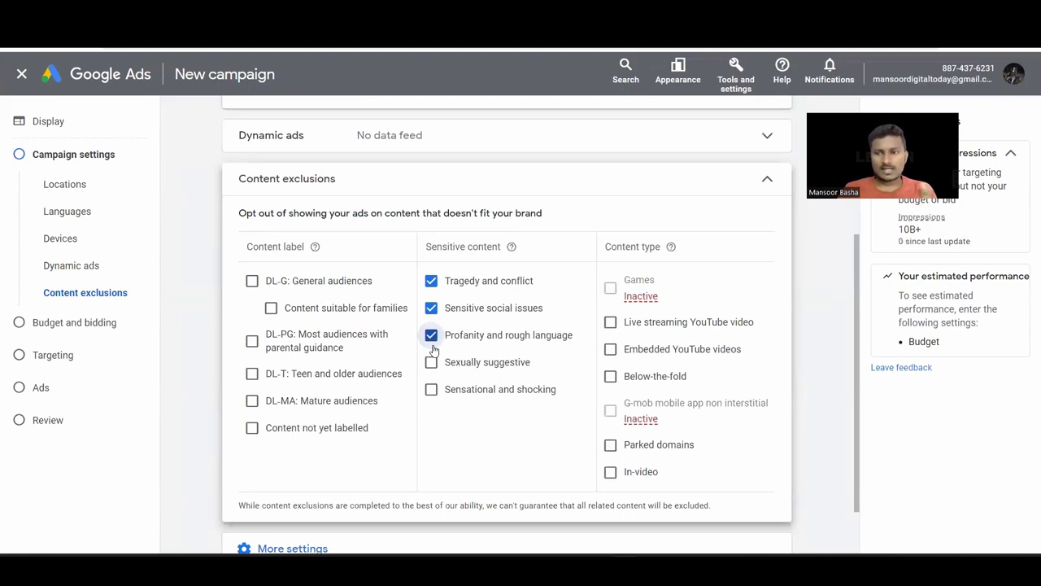
left_click(431, 361)
Clear the Profanity and rough language, Sensitive social issues, and Tragedy and conflict exclusions, keeping only Sexually suggestive, and collapse the section.
left_click(431, 335)
left_click(431, 307)
left_click(431, 281)
left_click_drag(432, 360, 765, 191)
left_click(765, 191)
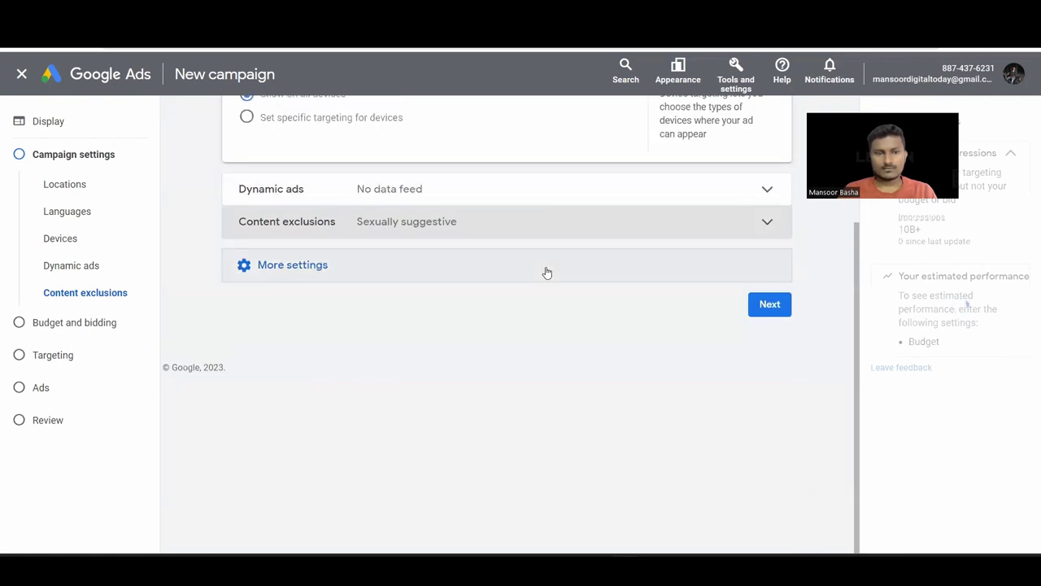
Review the remaining additional campaign settings, proceed to budget and bidding, and set the average daily budget to ₹500.
left_click(280, 262)
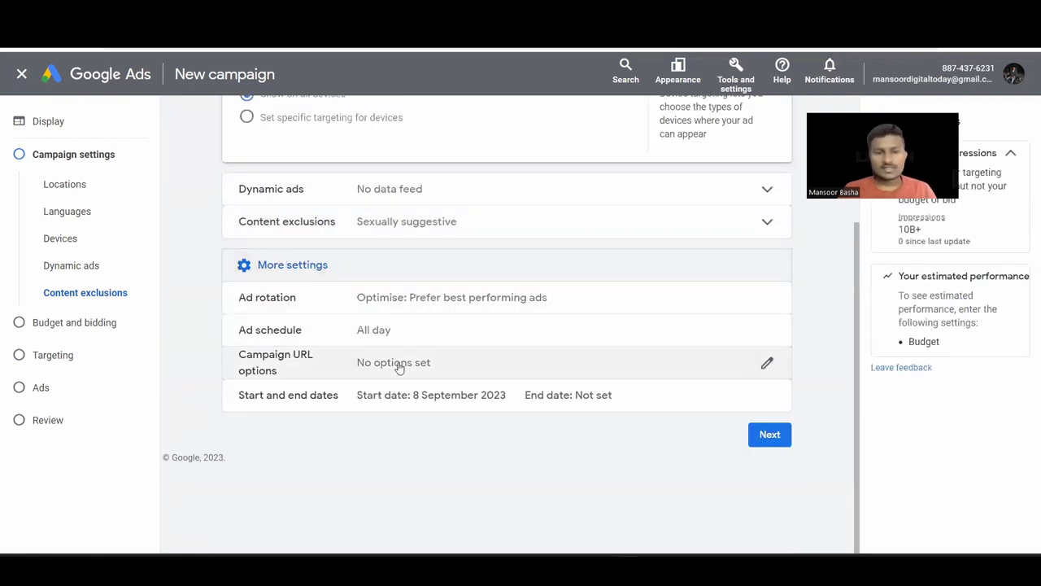
scroll(397, 365, "up", 1)
scroll(398, 366, "down", 1)
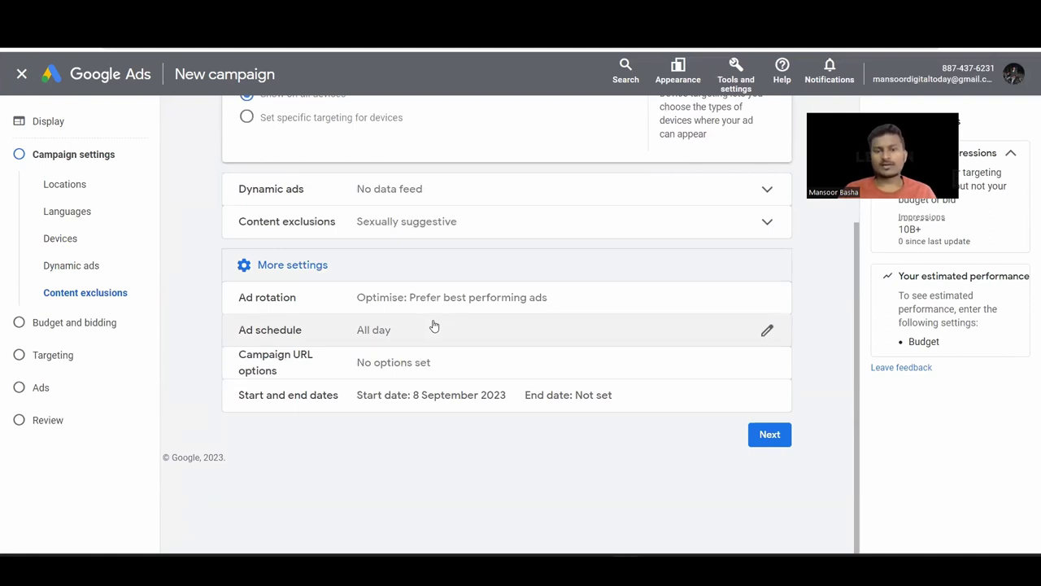
left_click(770, 435)
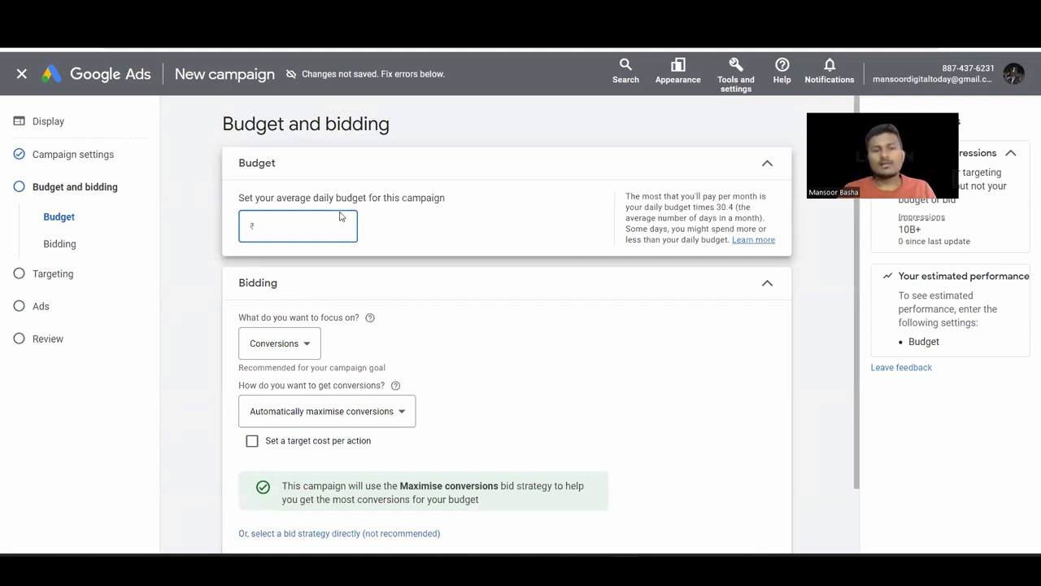
type("500")
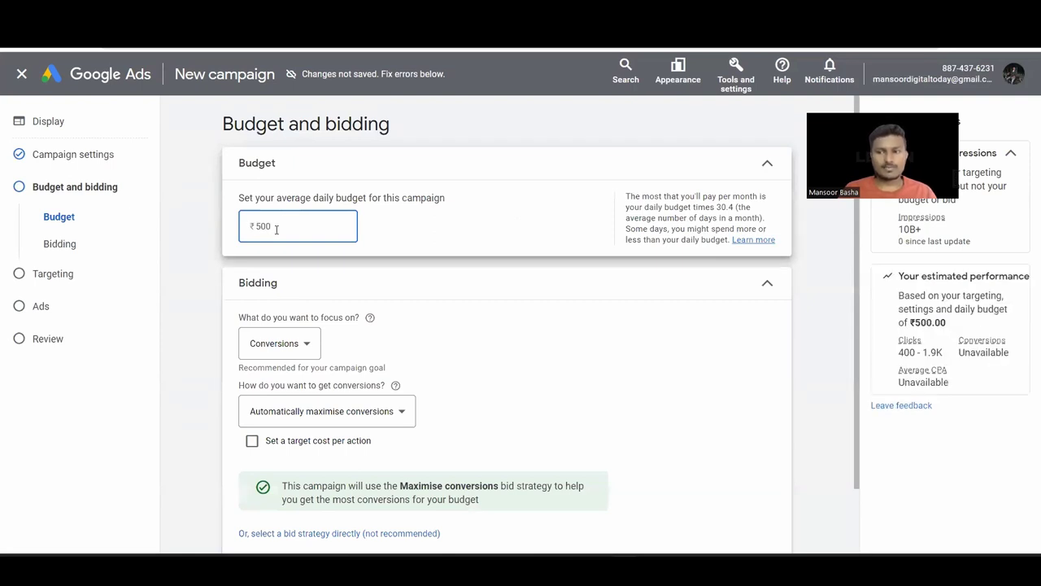
Change the bidding focus from Conversions to Viewable impressions.
scroll(410, 309, "down", 1)
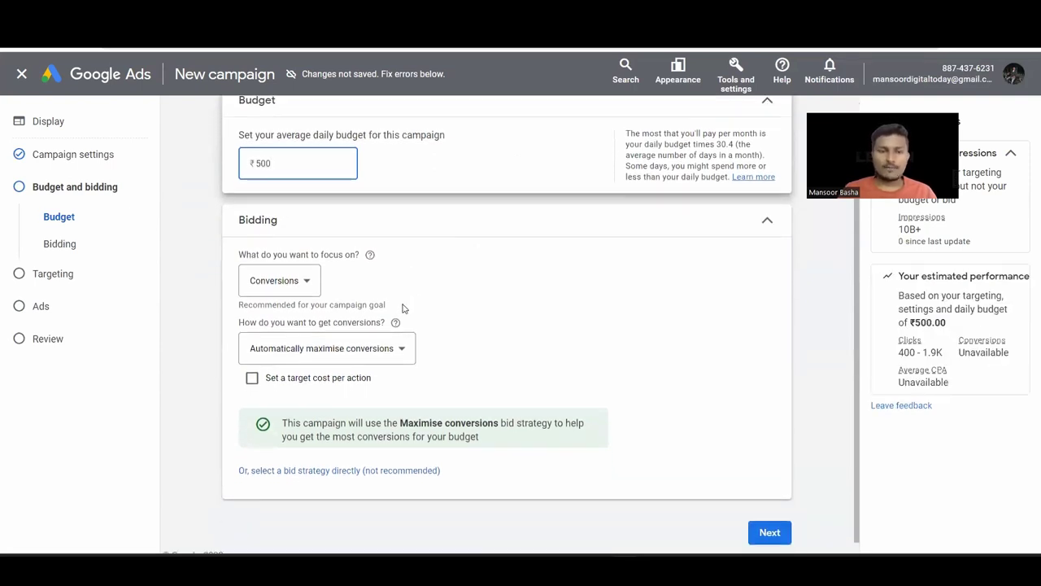
left_click(313, 283)
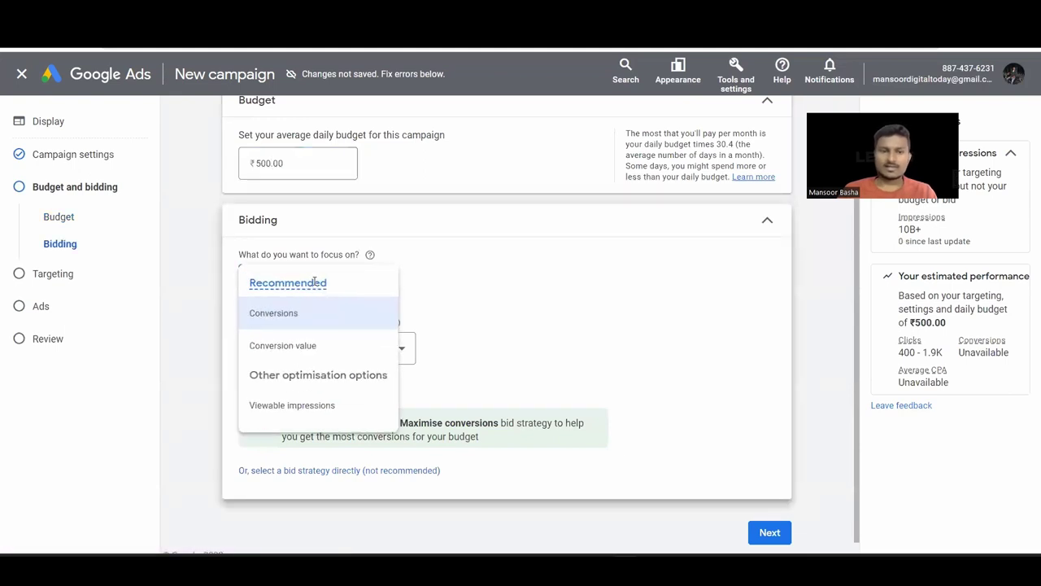
left_click(336, 409)
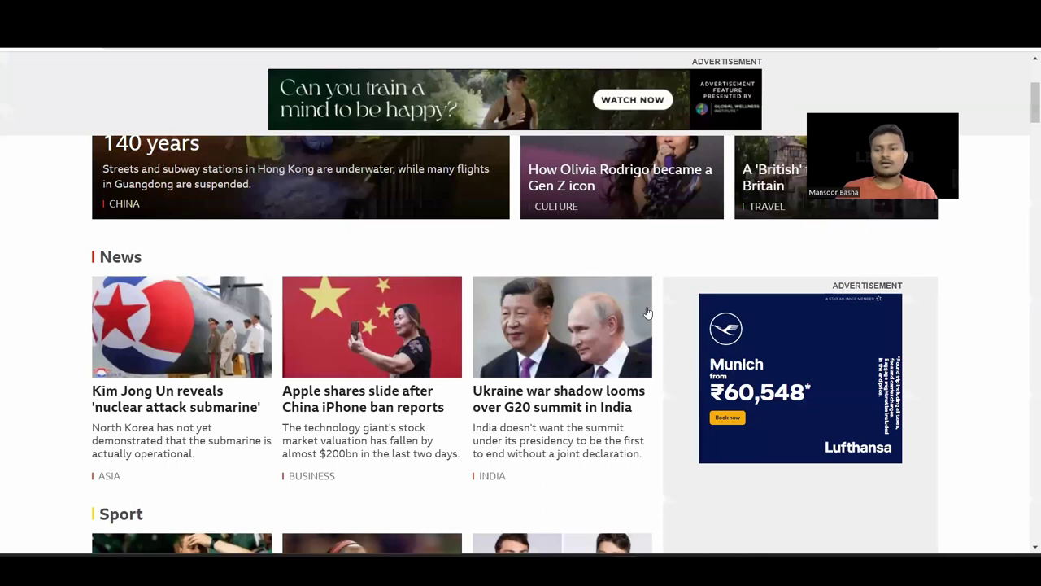
Switch to the BBC homepage and examine where display ads appear among the content.
scroll(648, 313, "up", 3)
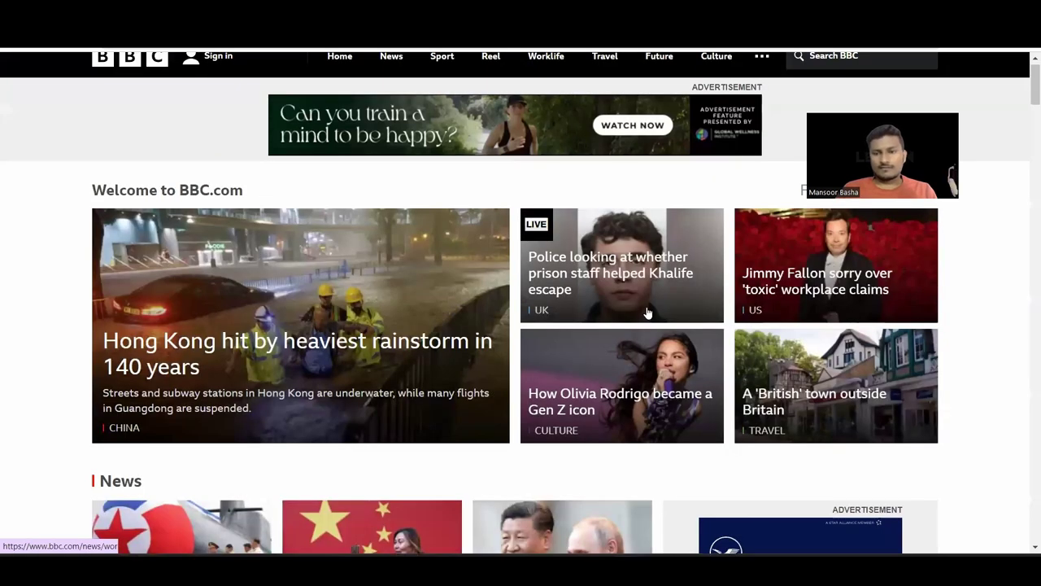
scroll(648, 313, "up", 1)
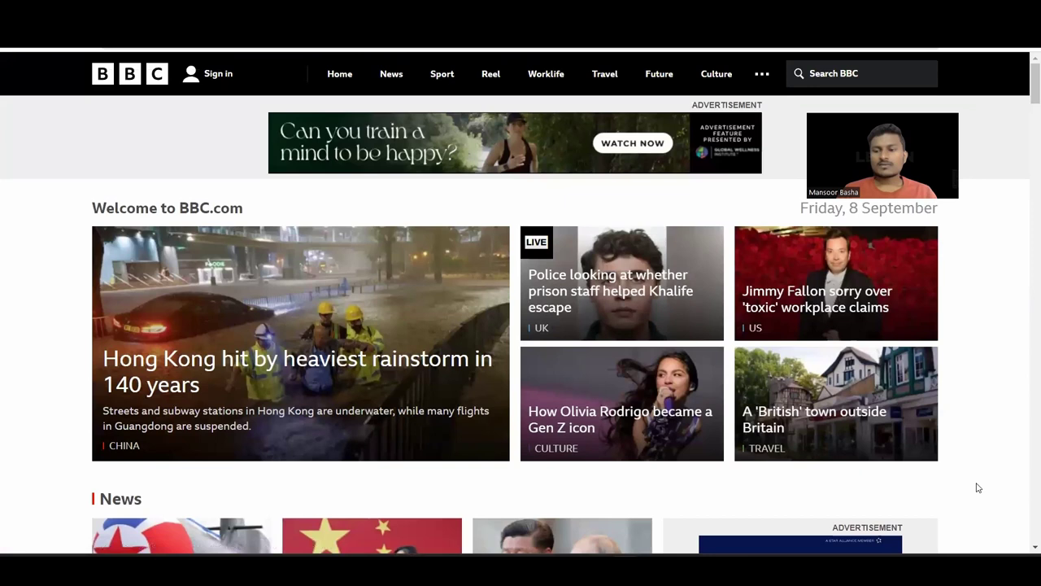
scroll(979, 488, "down", 1)
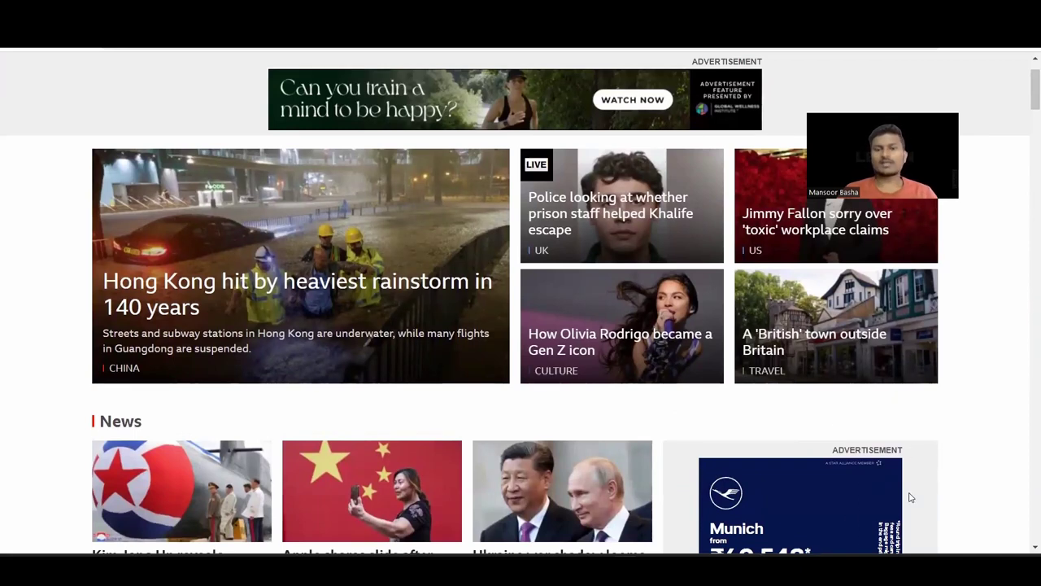
scroll(943, 464, "up", 1)
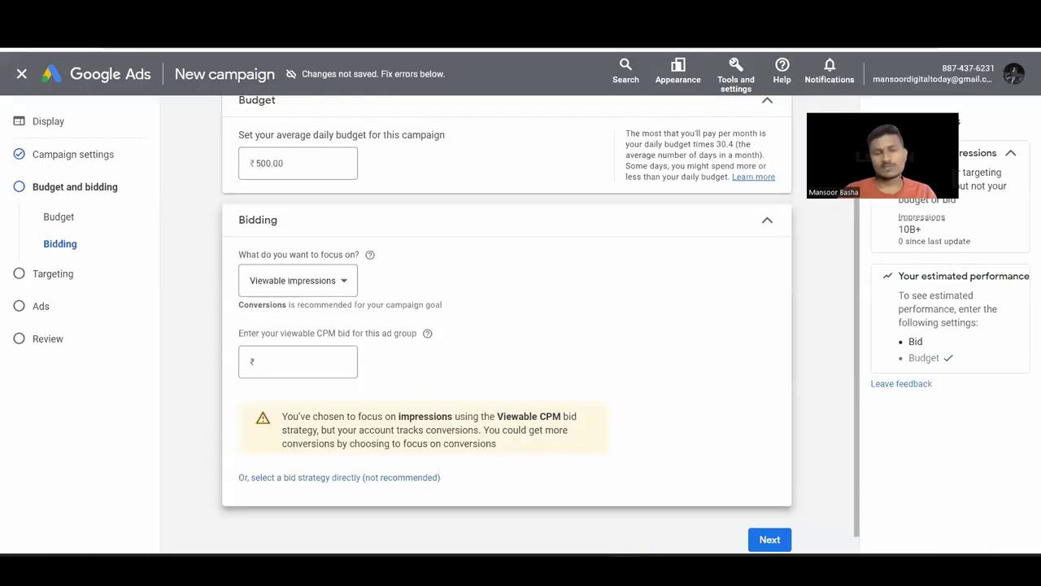
Switch back to Google Ads and set the bidding focus to Conversions.
left_click(344, 281)
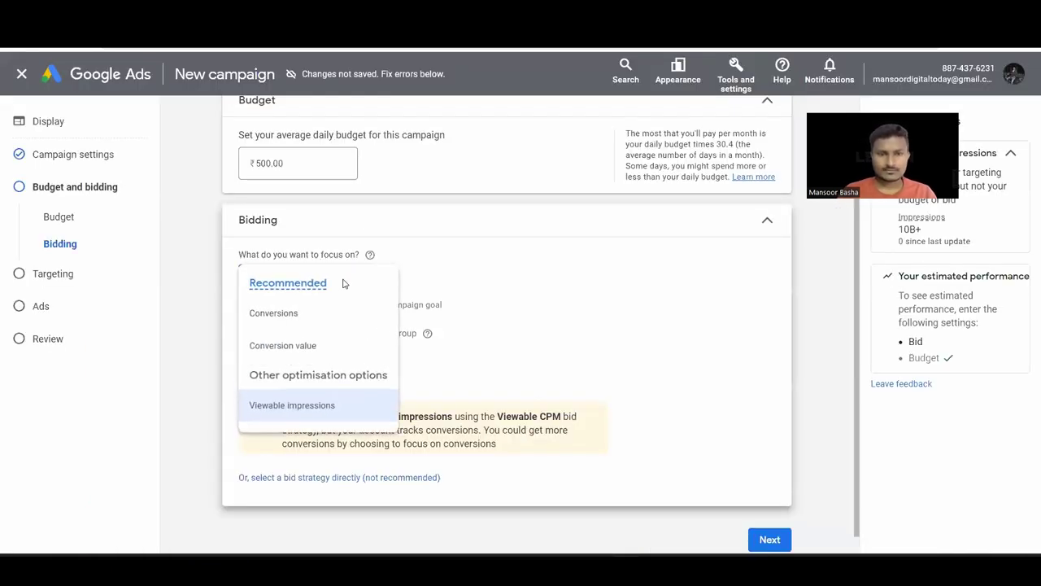
left_click(283, 314)
scroll(476, 353, "down", 1)
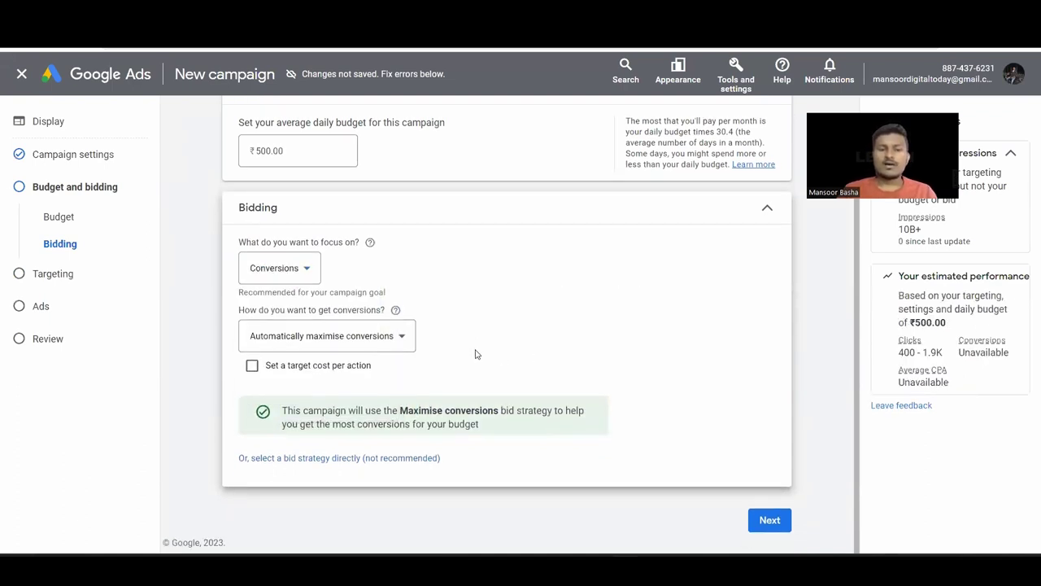
Choose to set bids manually for conversions and enter an enhanced CPC bid of ₹10 for the ad group.
left_click(363, 344)
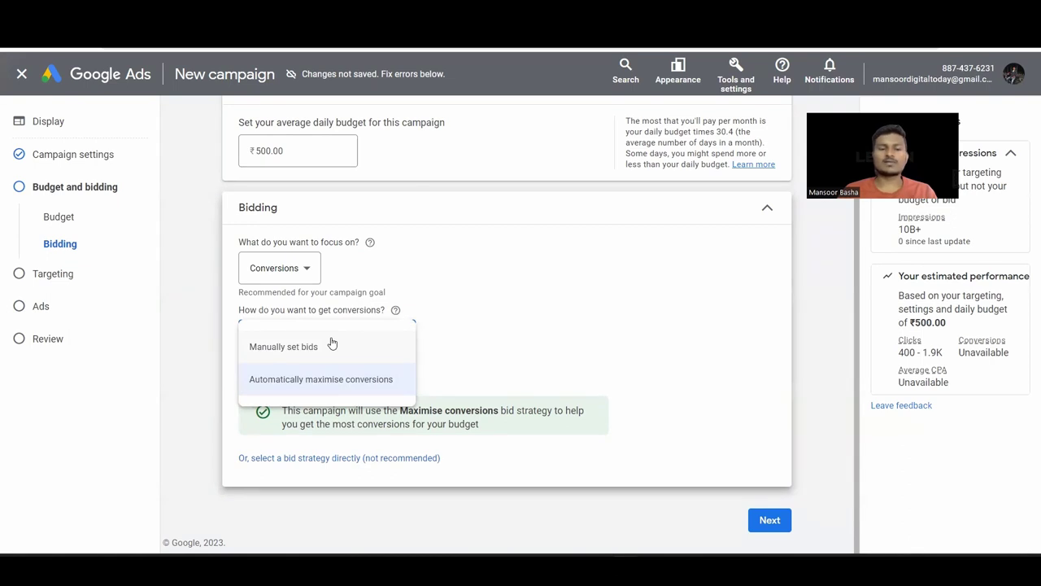
left_click(332, 343)
scroll(366, 358, "down", 1)
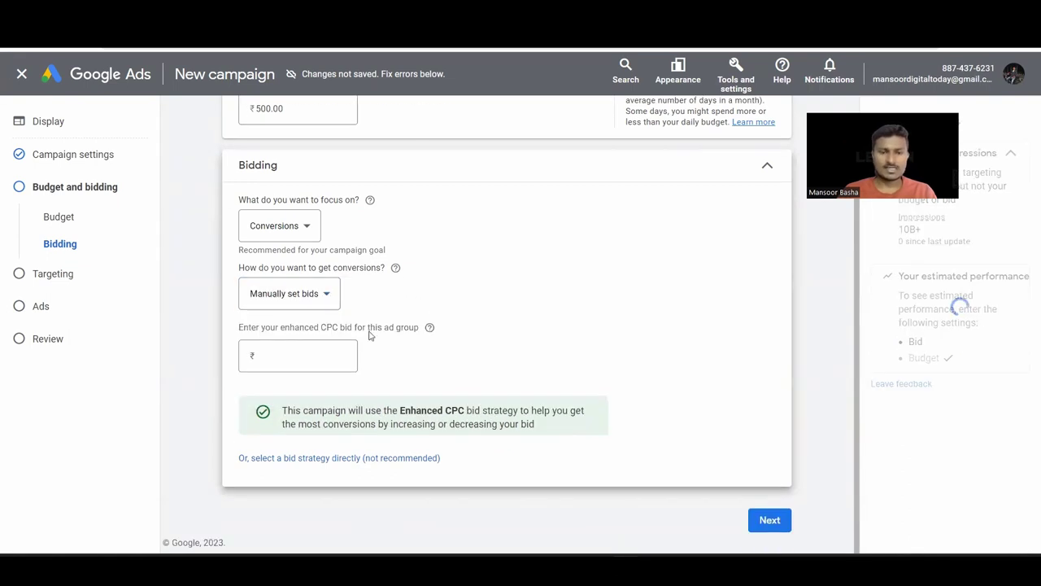
left_click(302, 365)
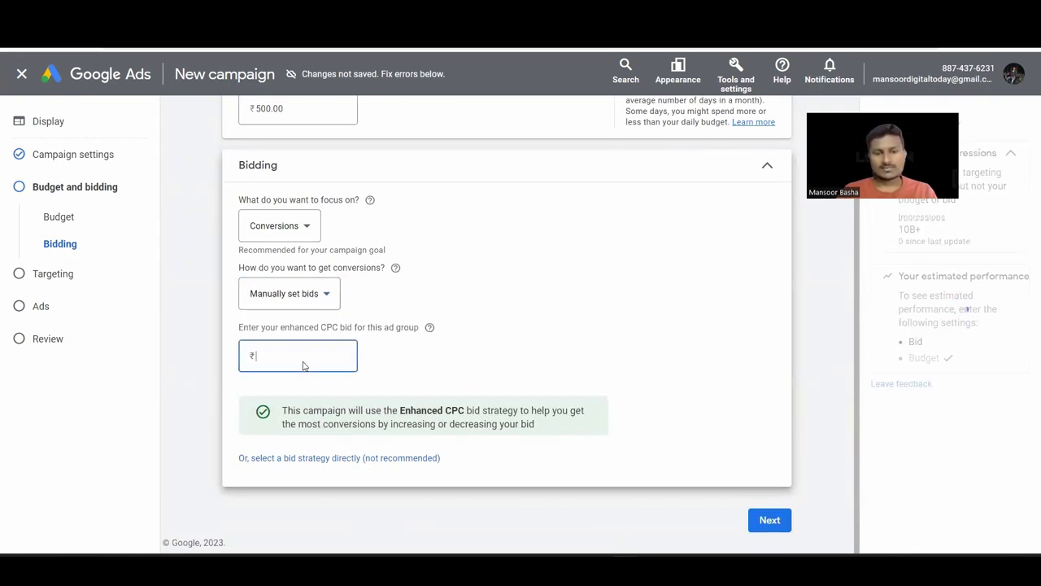
type("10")
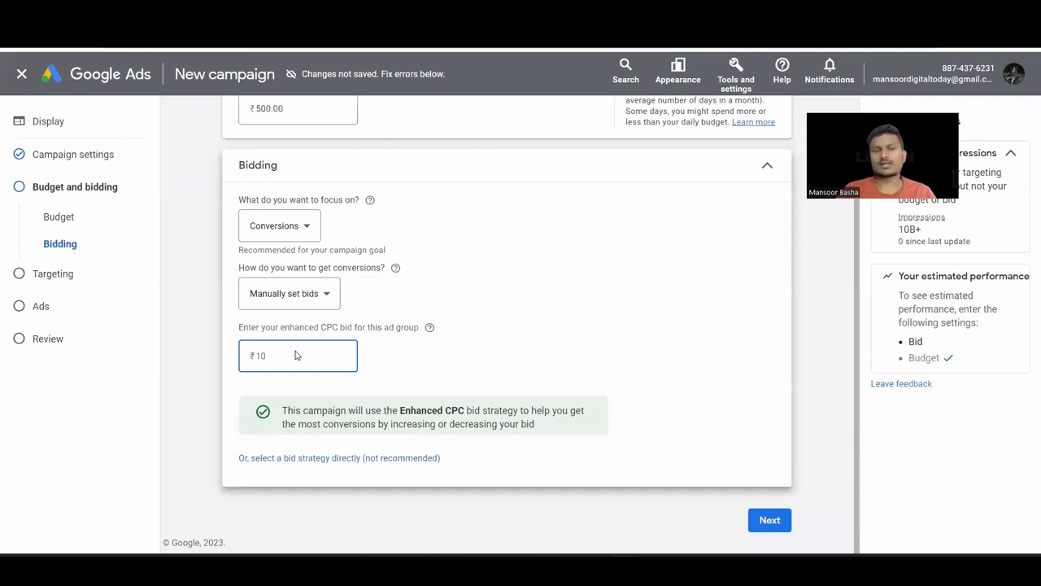
Choose to automatically maximise conversions and apply the suggested ₹200 target cost per action, paying for interactions.
left_click(275, 295)
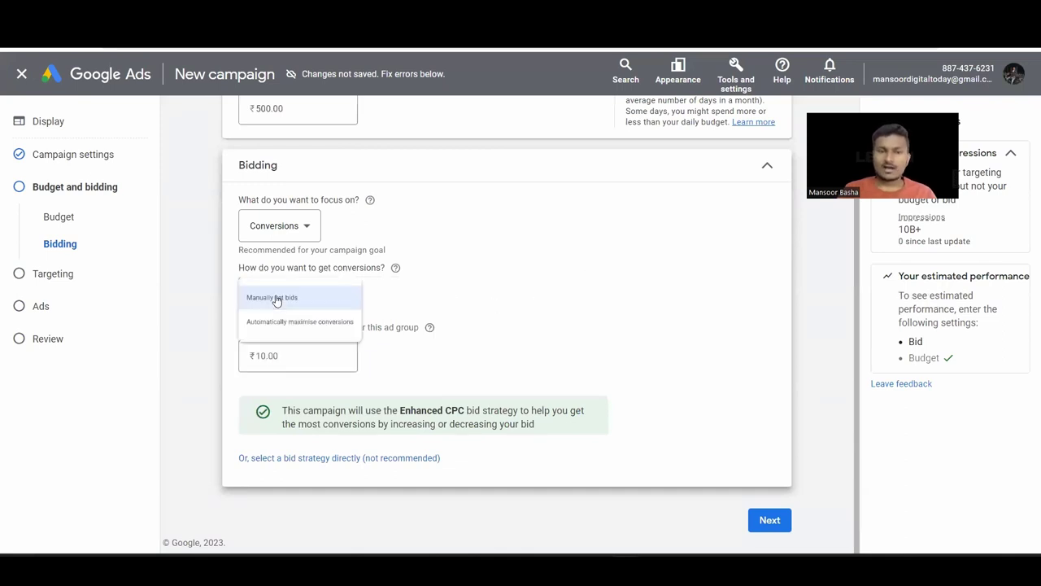
left_click(287, 338)
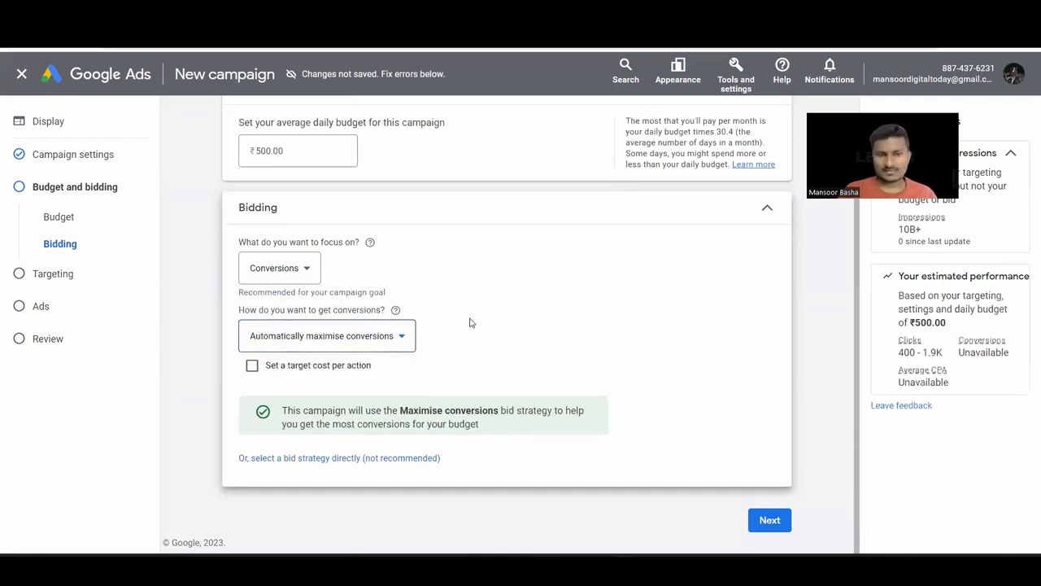
left_click(251, 366)
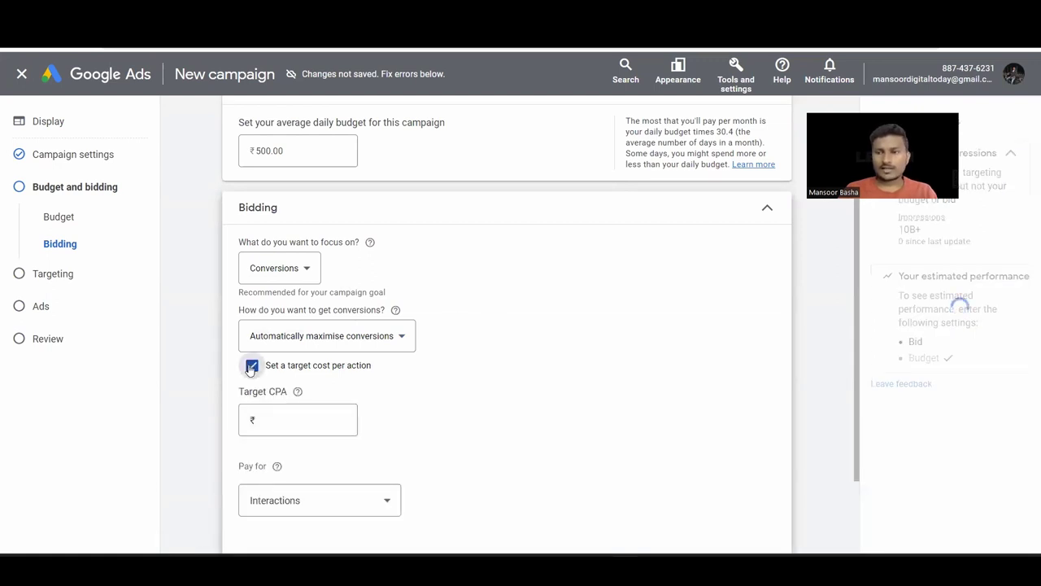
scroll(397, 407, "down", 1)
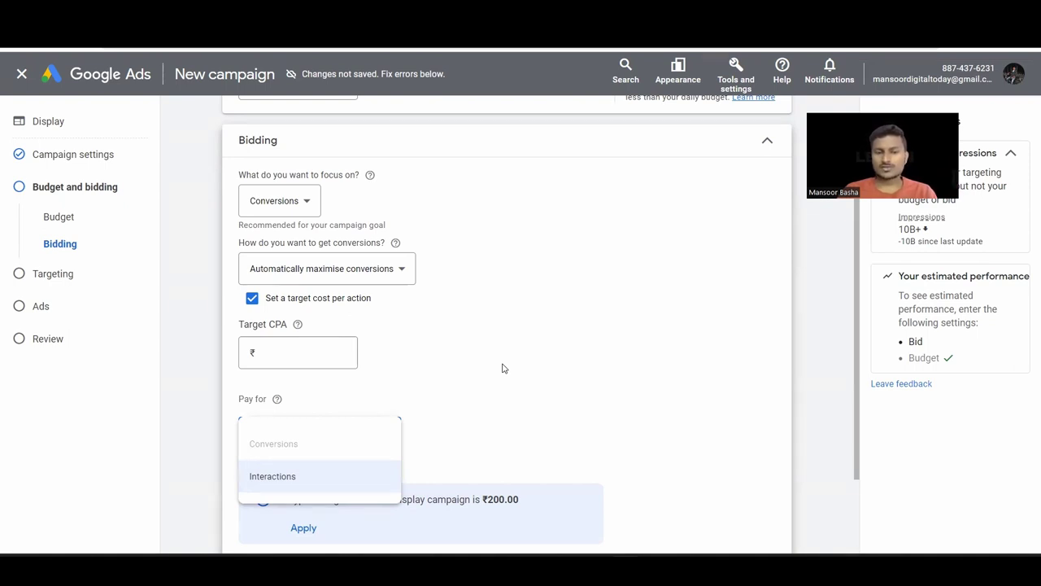
key("Return")
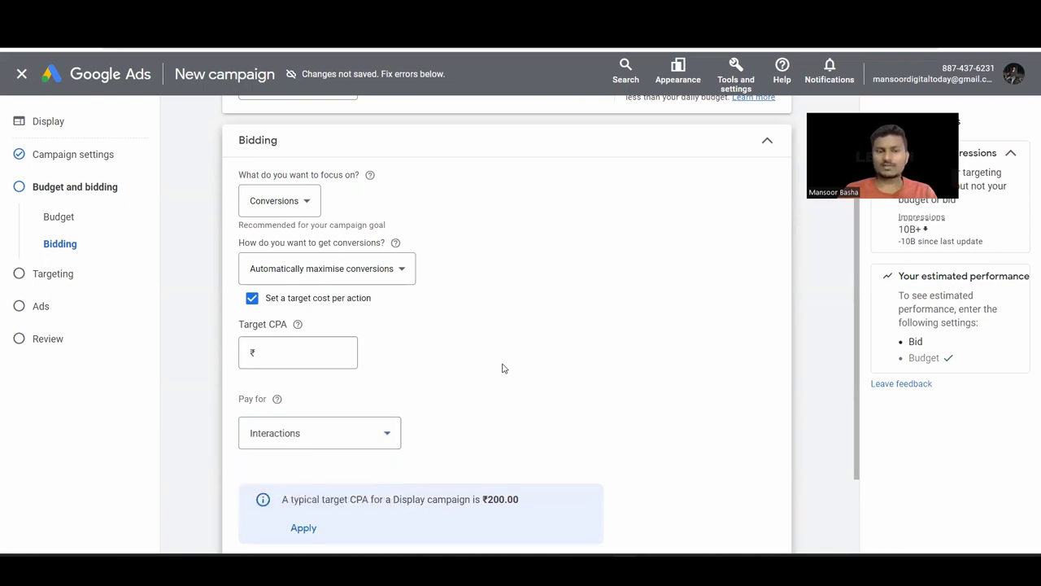
left_click(303, 527)
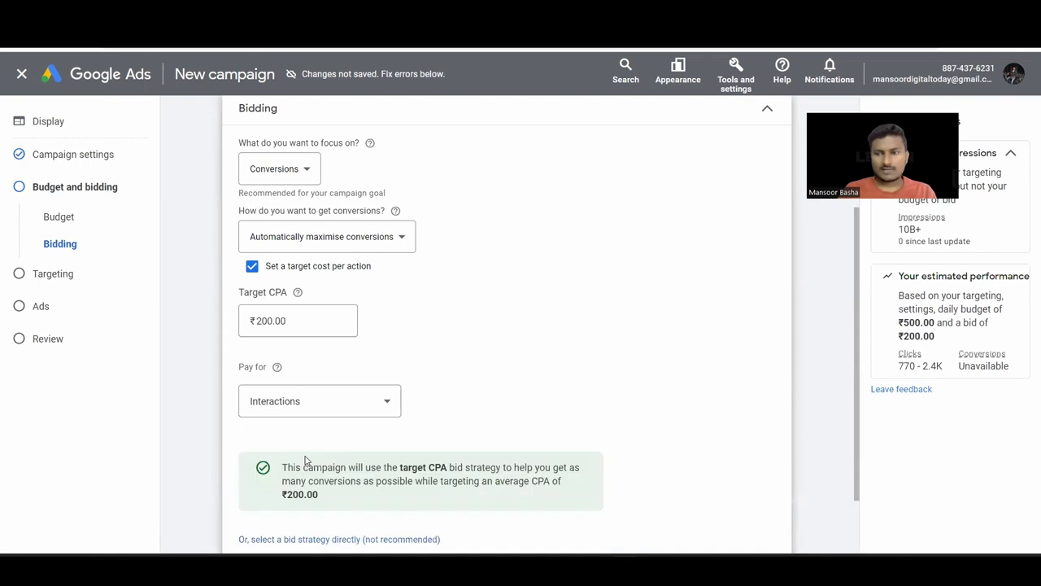
Examine the bid strategies offered for direct selection and keep Target CPA.
scroll(316, 458, "down", 2)
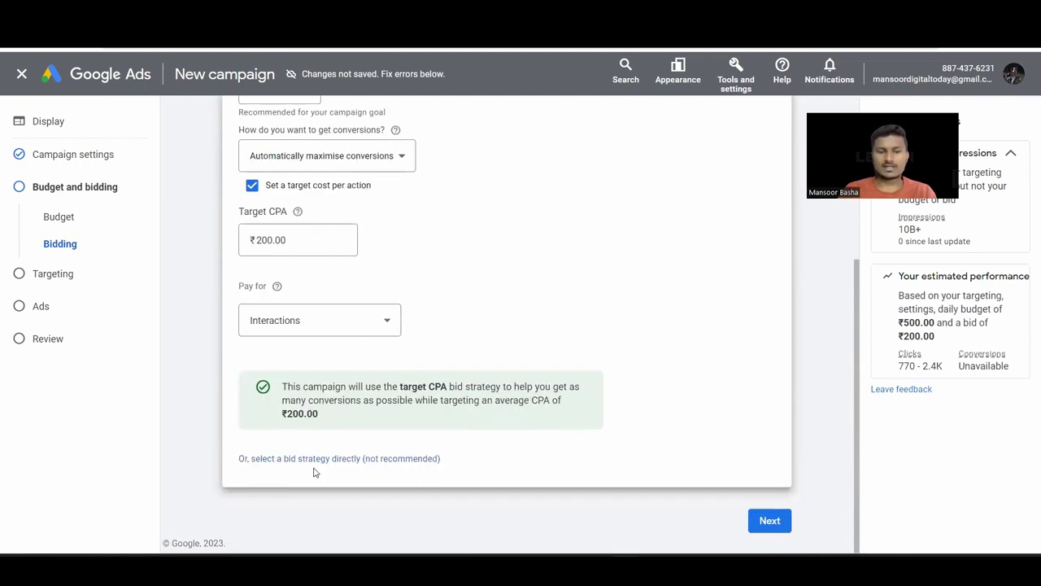
left_click(322, 458)
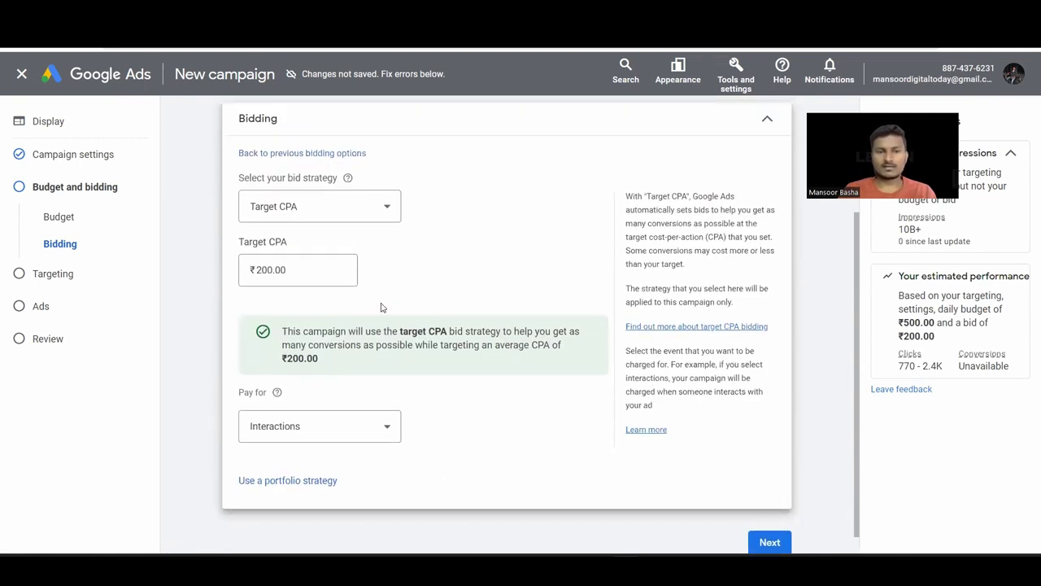
left_click(376, 216)
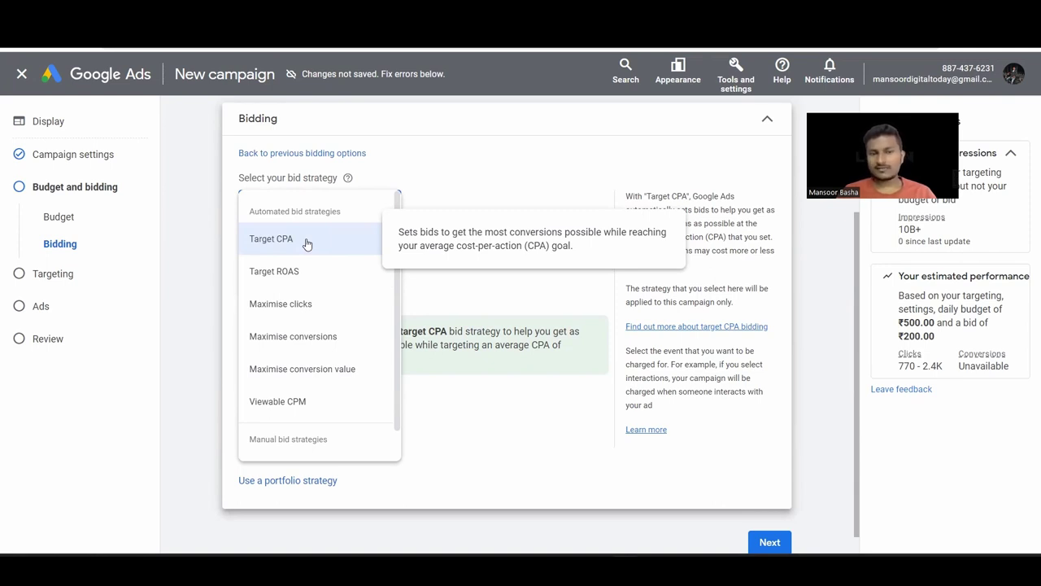
left_click(445, 288)
scroll(341, 224, "up", 1)
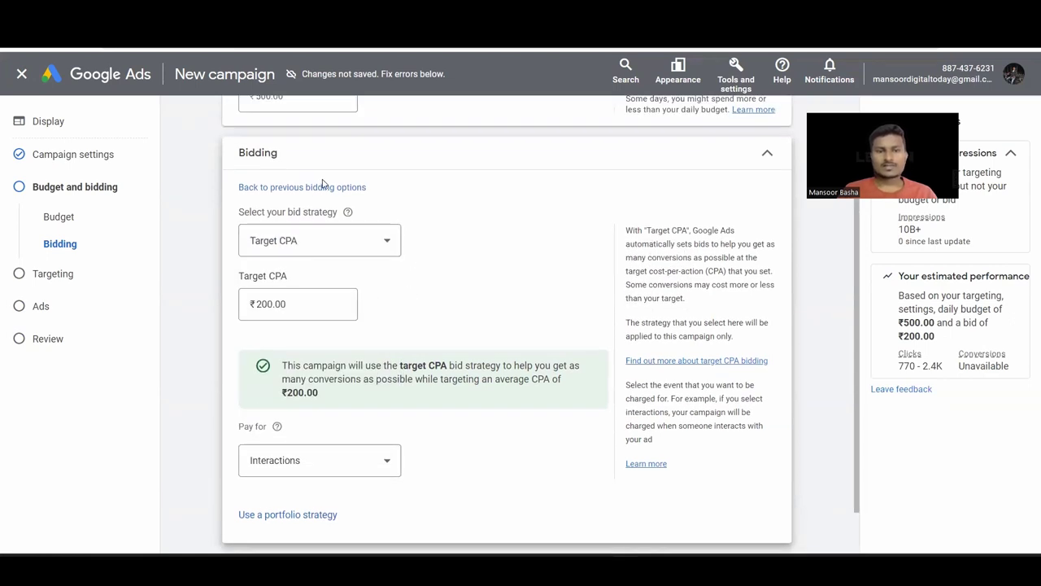
Return to the previous bidding options and turn off the target cost per action.
left_click(321, 187)
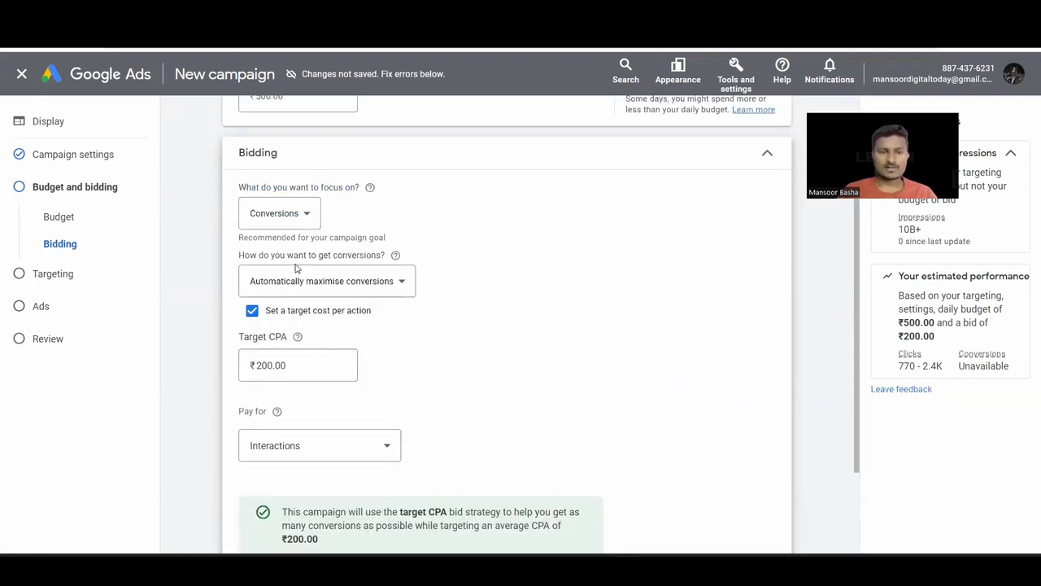
left_click(251, 314)
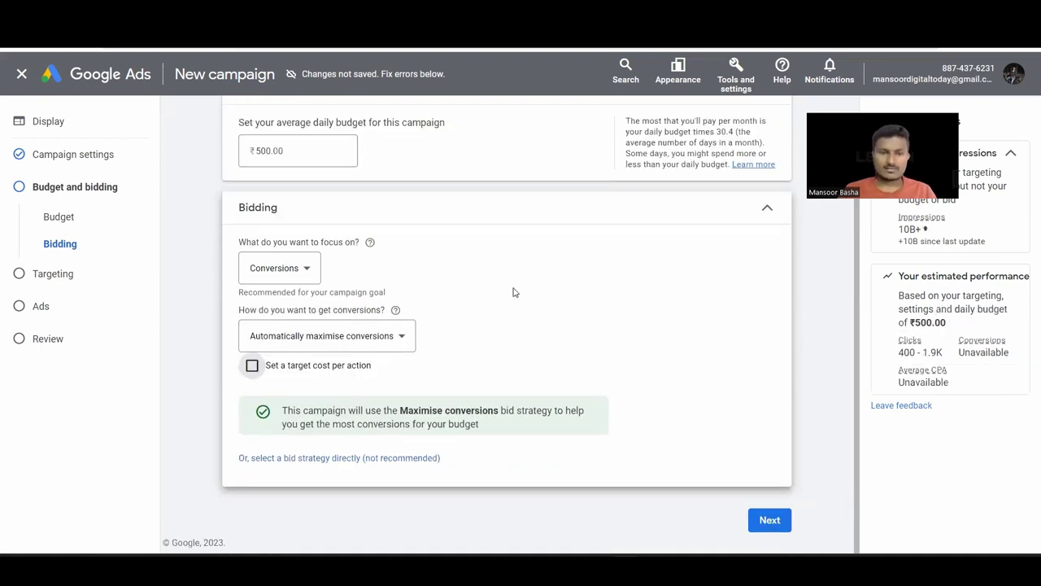
Accept the bidding settings, add targeting to the campaign and open Audience Segments for editing.
left_click(770, 520)
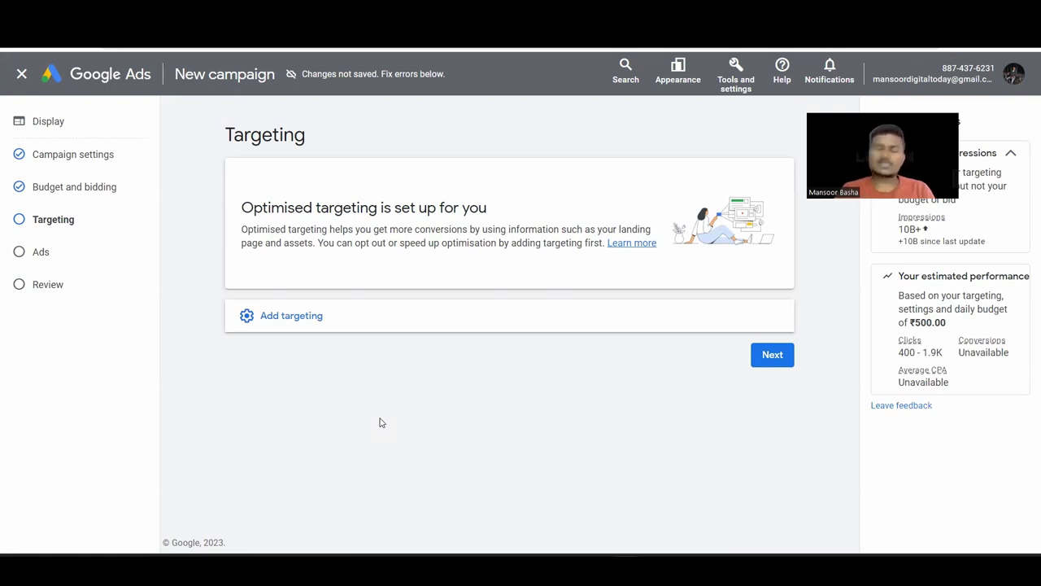
left_click(307, 314)
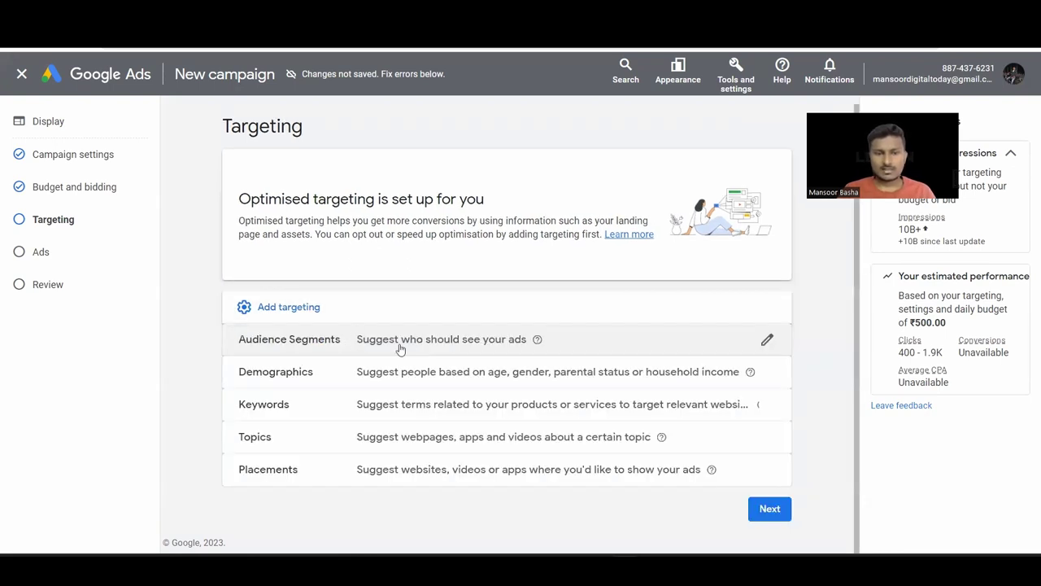
left_click(280, 338)
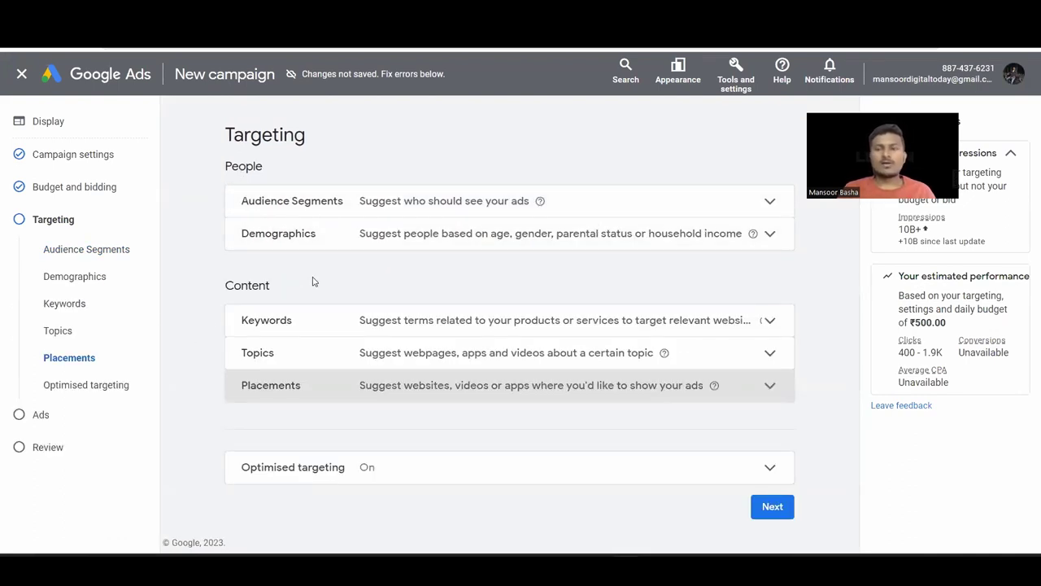
left_click(395, 195)
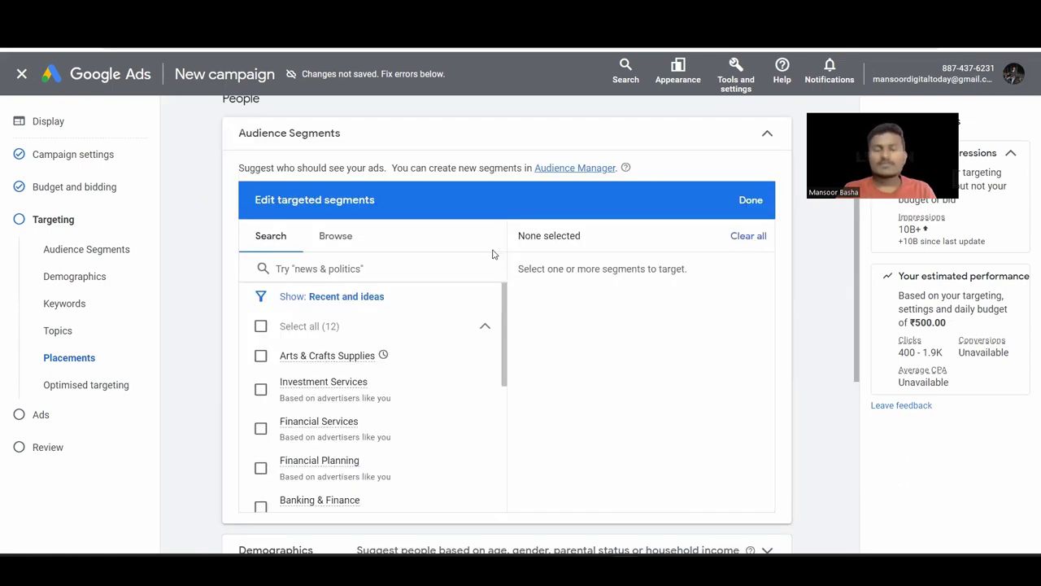
Examine the recent and suggested audience segments offered for targeting.
scroll(342, 417, "down", 3)
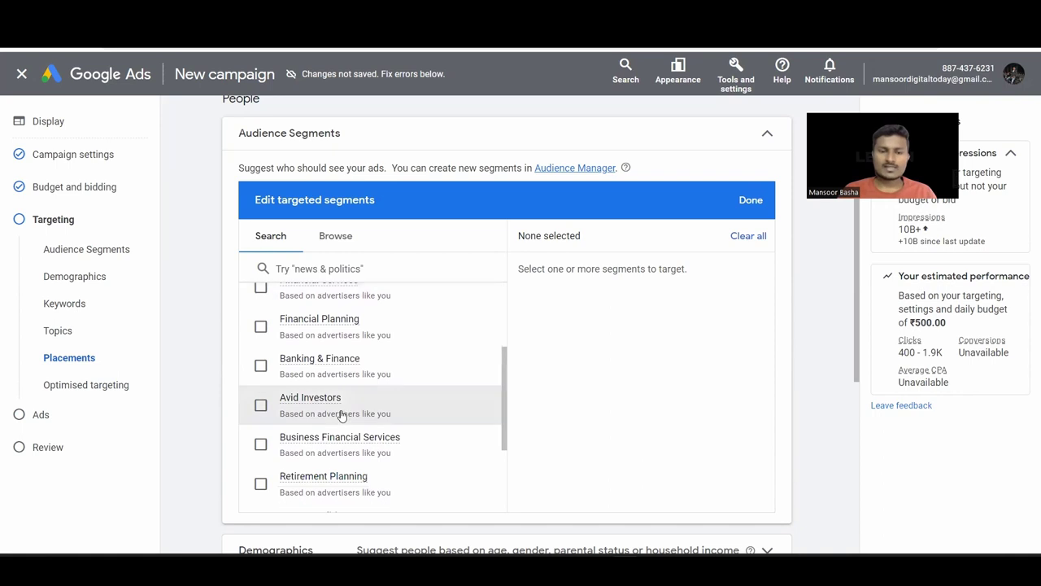
scroll(341, 415, "down", 1)
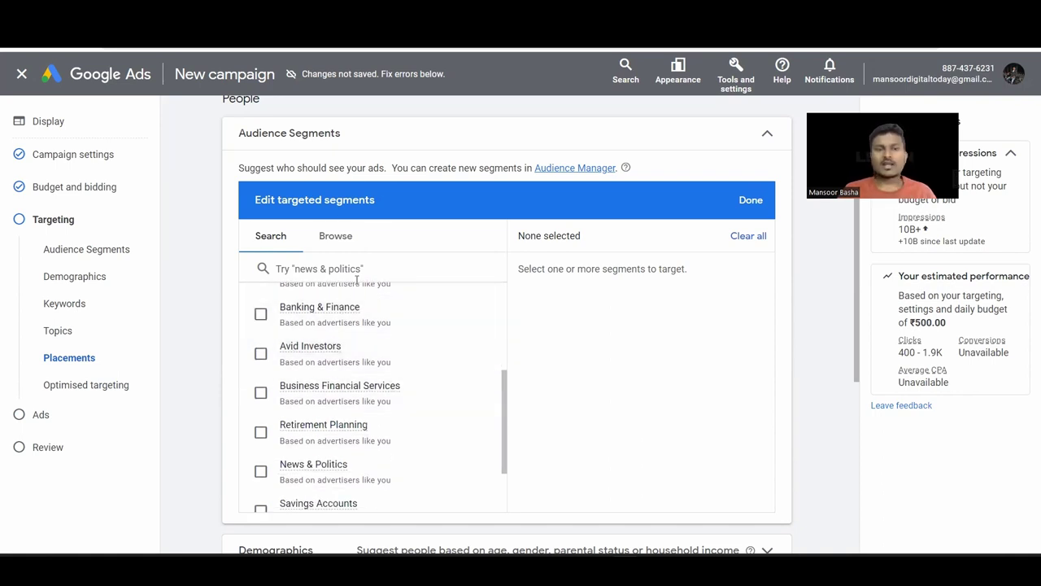
scroll(358, 333, "up", 5)
left_click(309, 334)
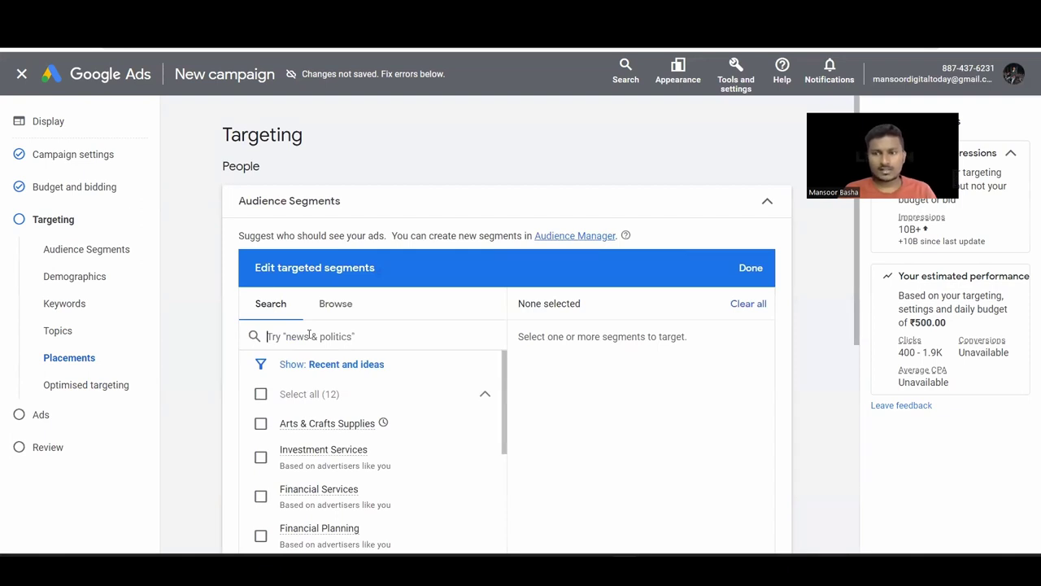
Browse the detailed demographics segments, checking the Parental Status and Home-ownership Status options.
left_click(342, 304)
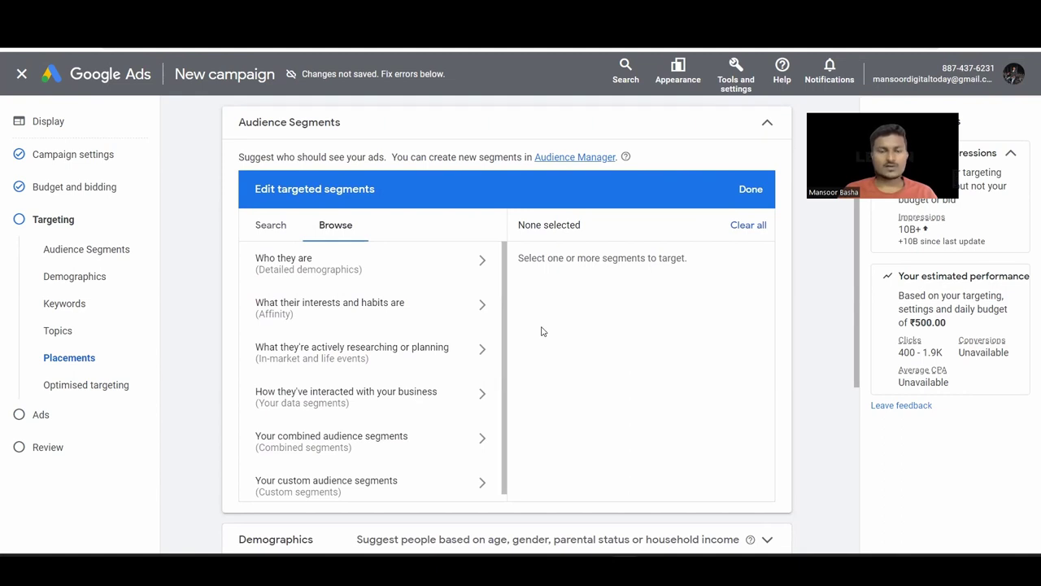
left_click(467, 263)
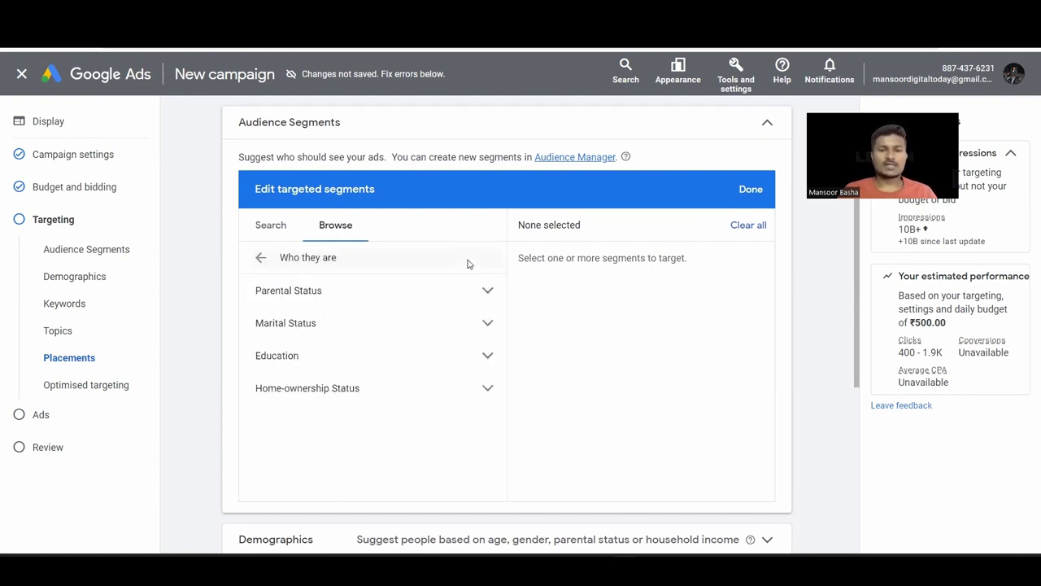
left_click(490, 293)
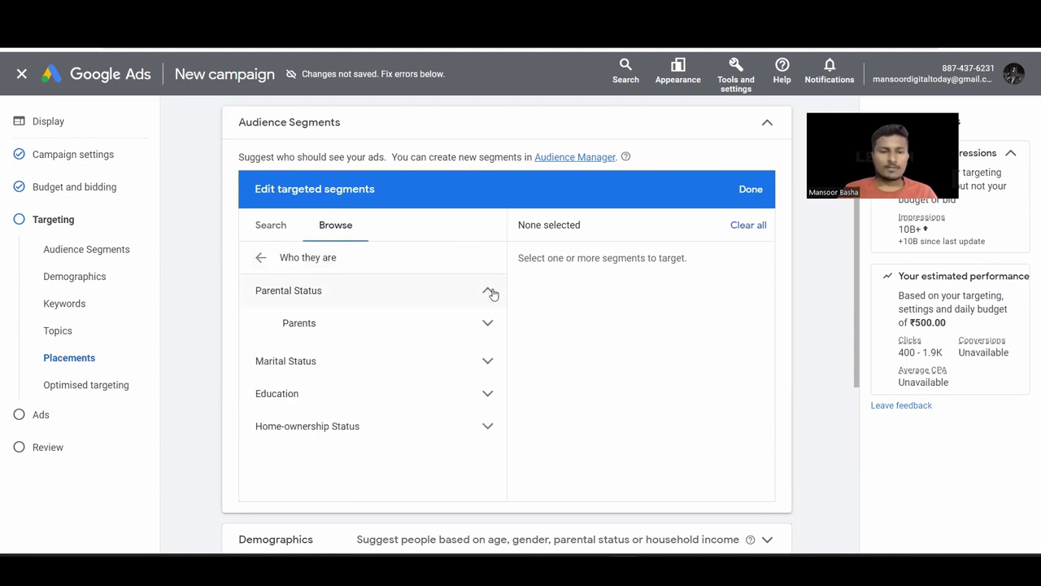
left_click(489, 292)
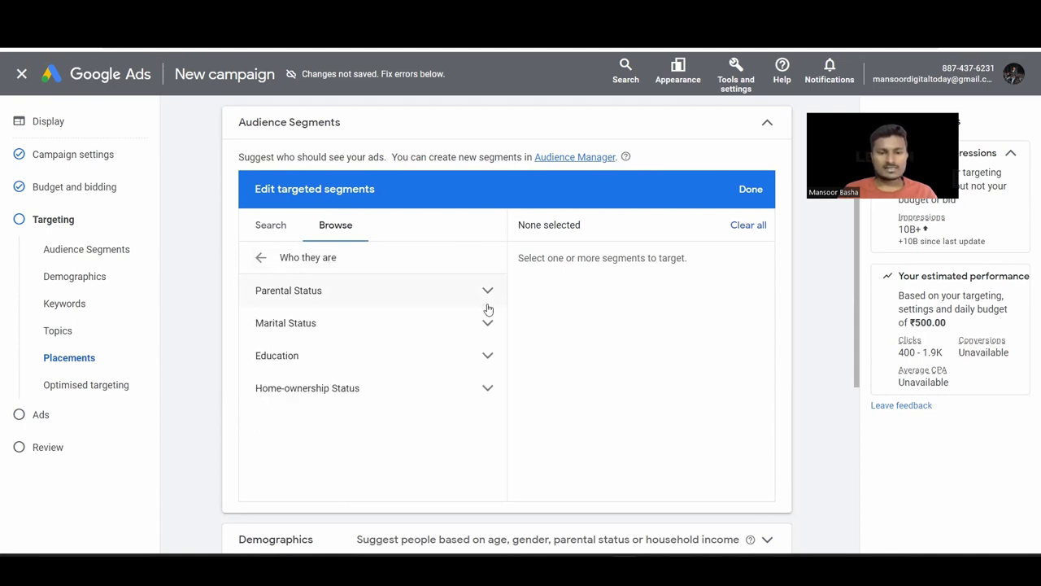
left_click(488, 388)
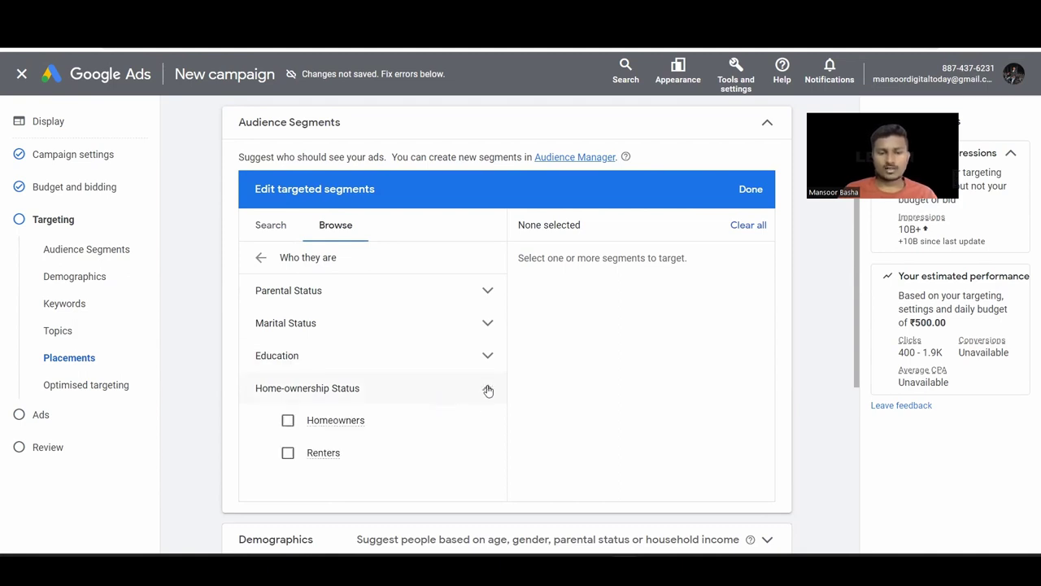
left_click(488, 389)
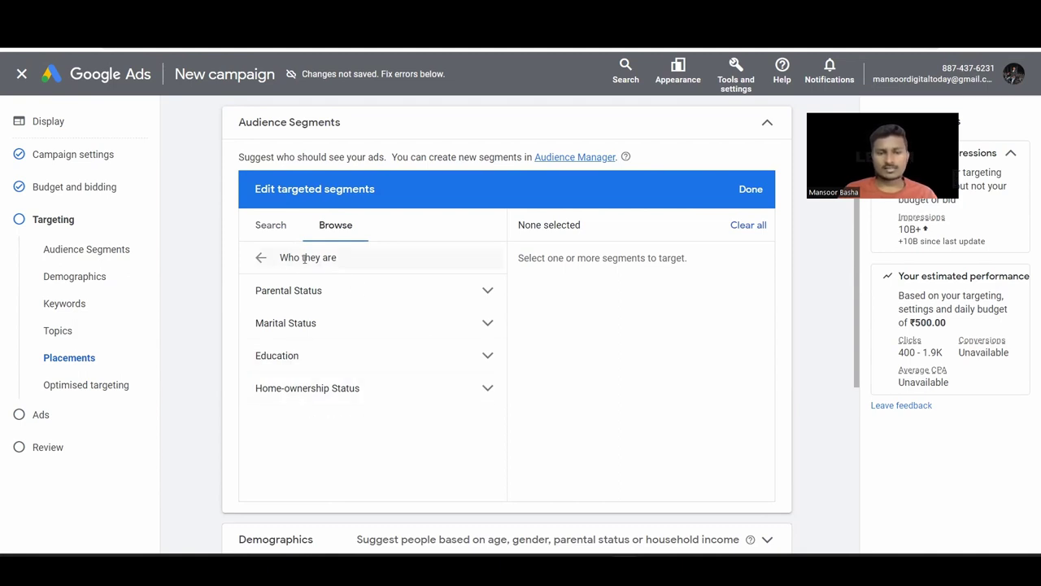
left_click(260, 259)
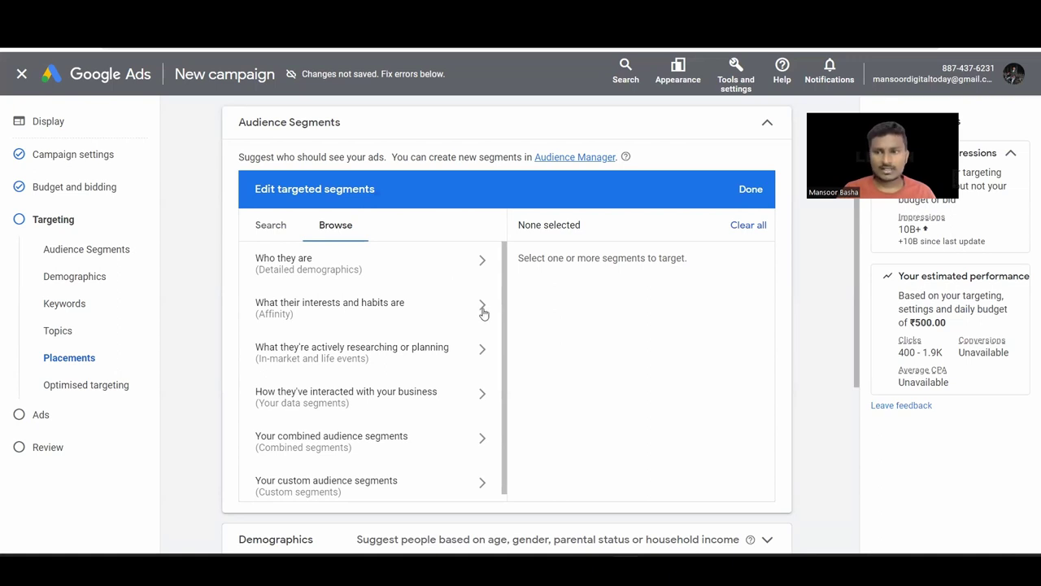
Browse the Affinity segments for interests and habits, including the Food & Dining subcategories.
left_click(436, 312)
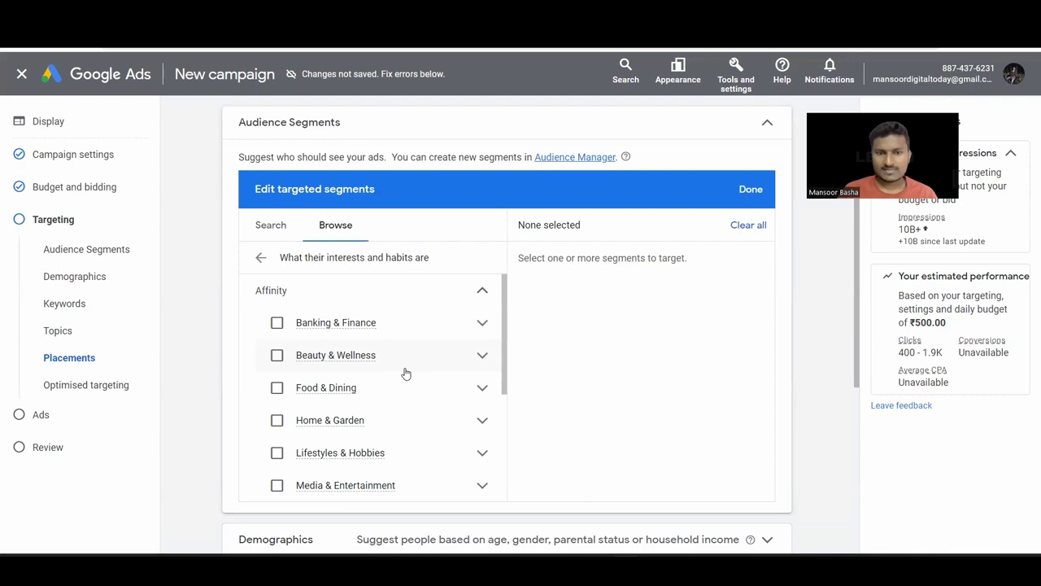
scroll(406, 373, "down", 1)
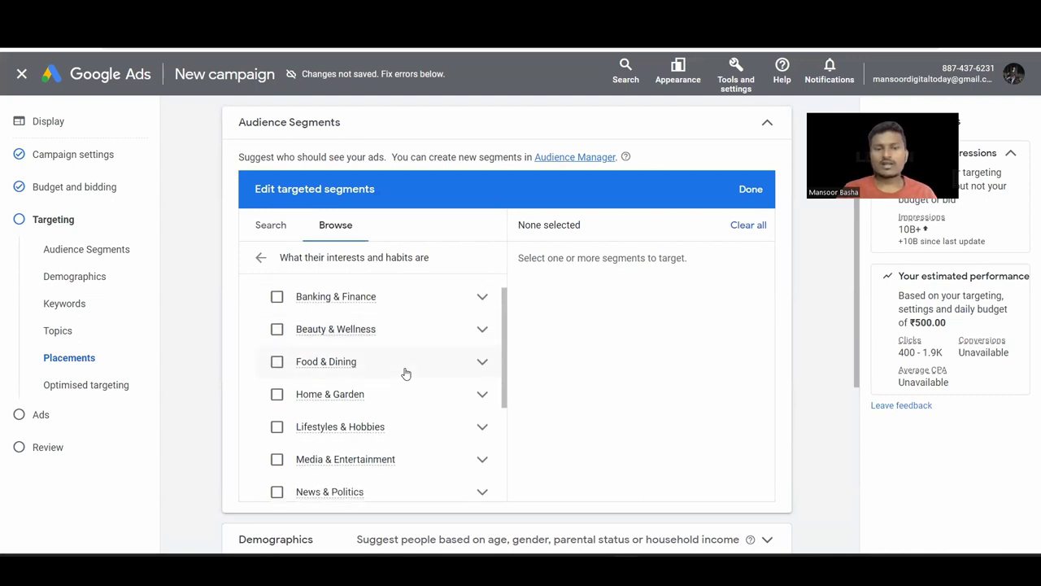
left_click(482, 363)
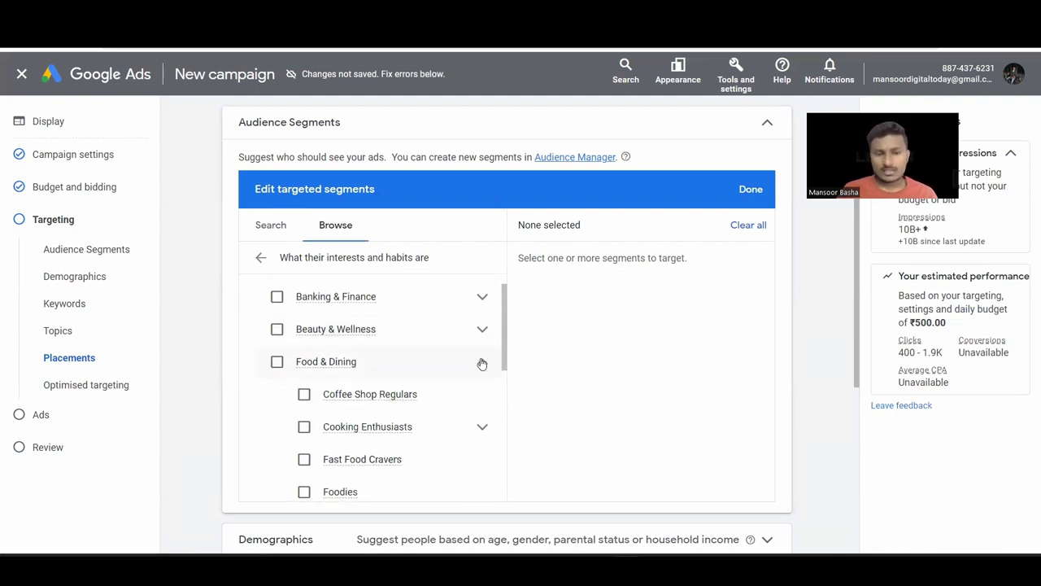
scroll(447, 419, "down", 1)
scroll(448, 419, "down", 1)
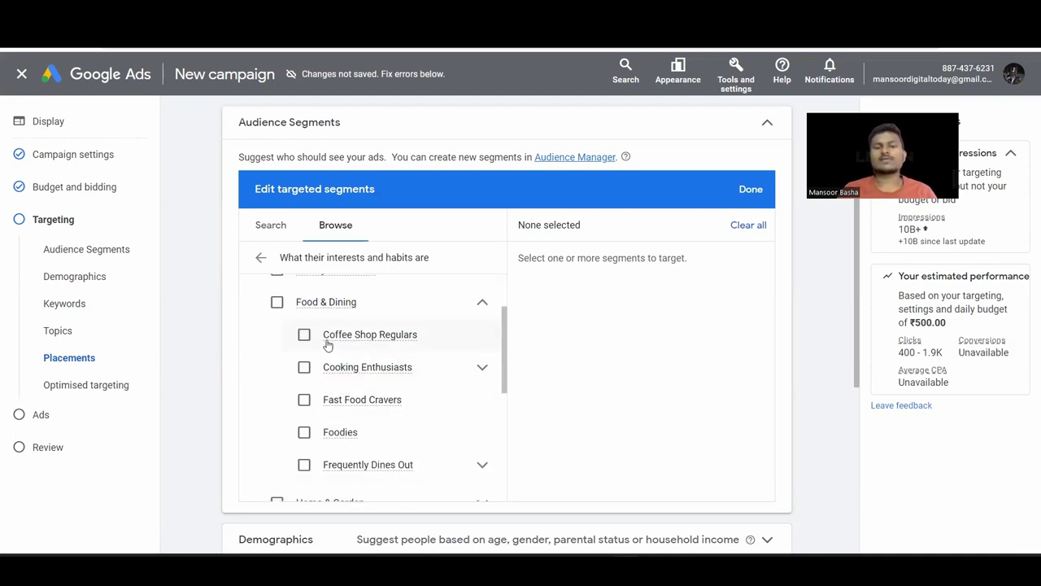
mouse_move(353, 346)
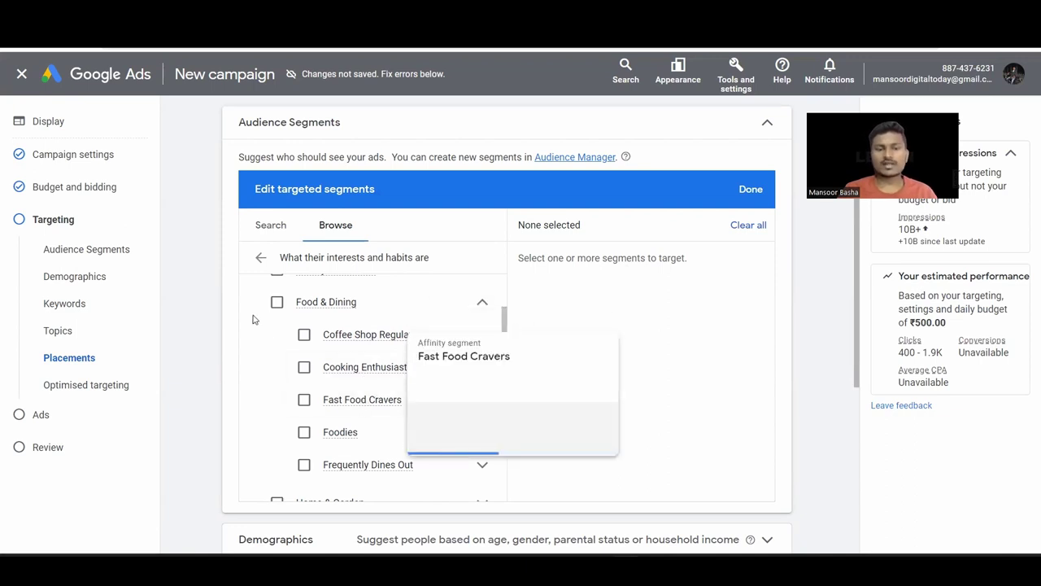
scroll(322, 380, "up", 1)
left_click(482, 315)
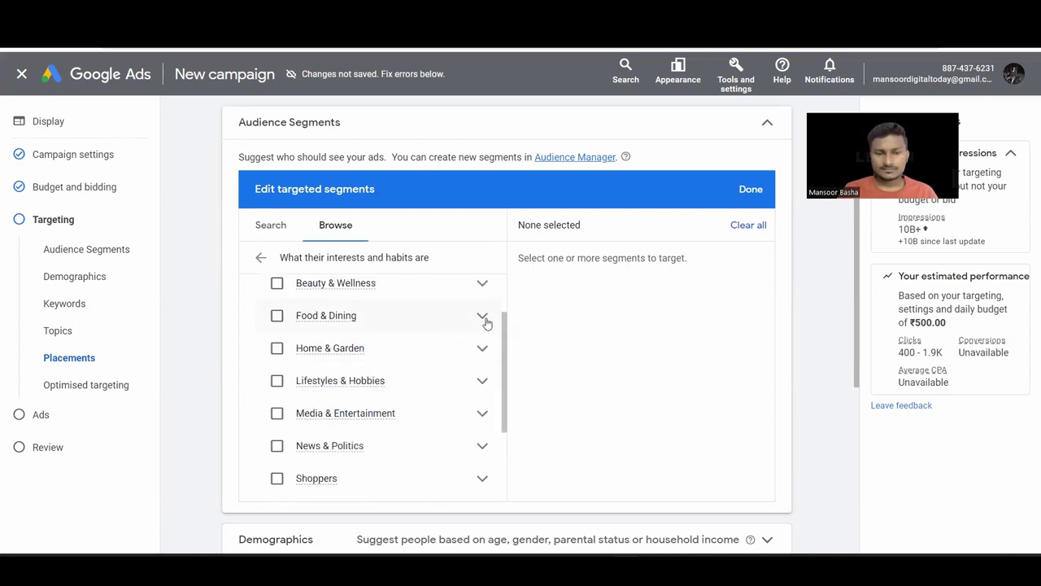
scroll(400, 407, "down", 5)
scroll(398, 405, "up", 7)
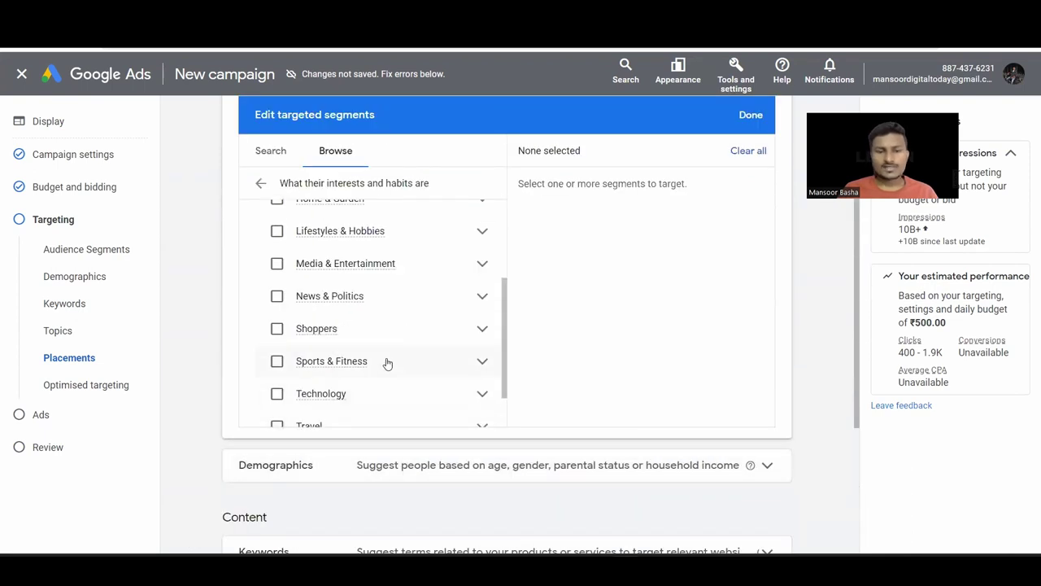
scroll(387, 364, "up", 1)
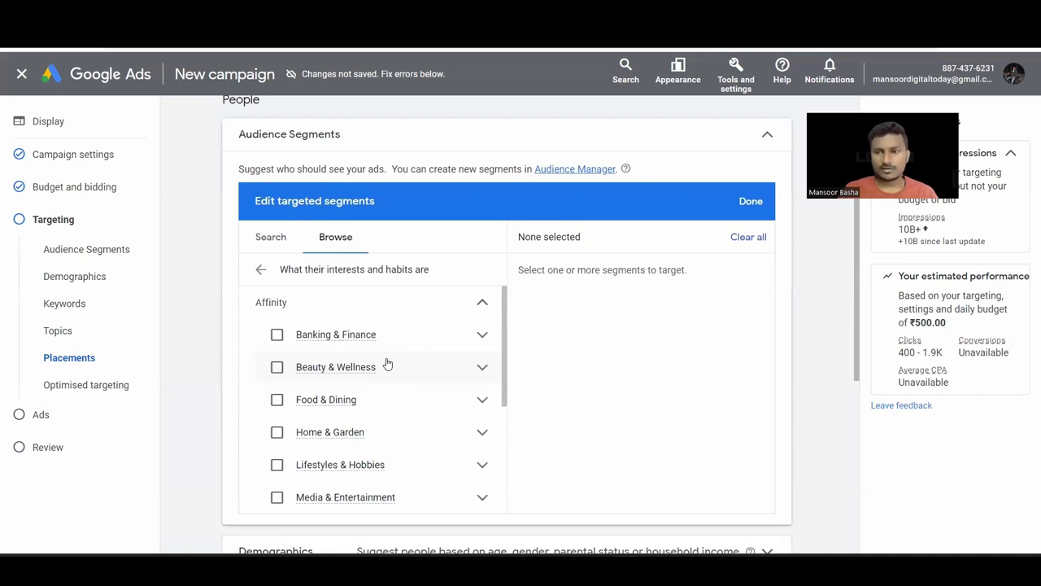
left_click(261, 271)
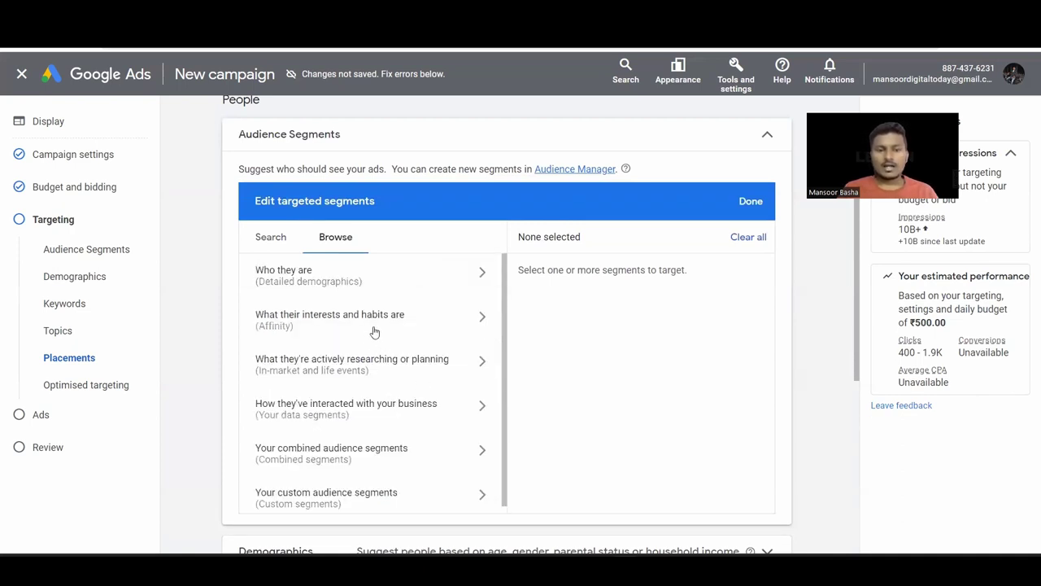
Browse the In-market segments, including the Business & Industrial Products subcategories.
left_click(483, 363)
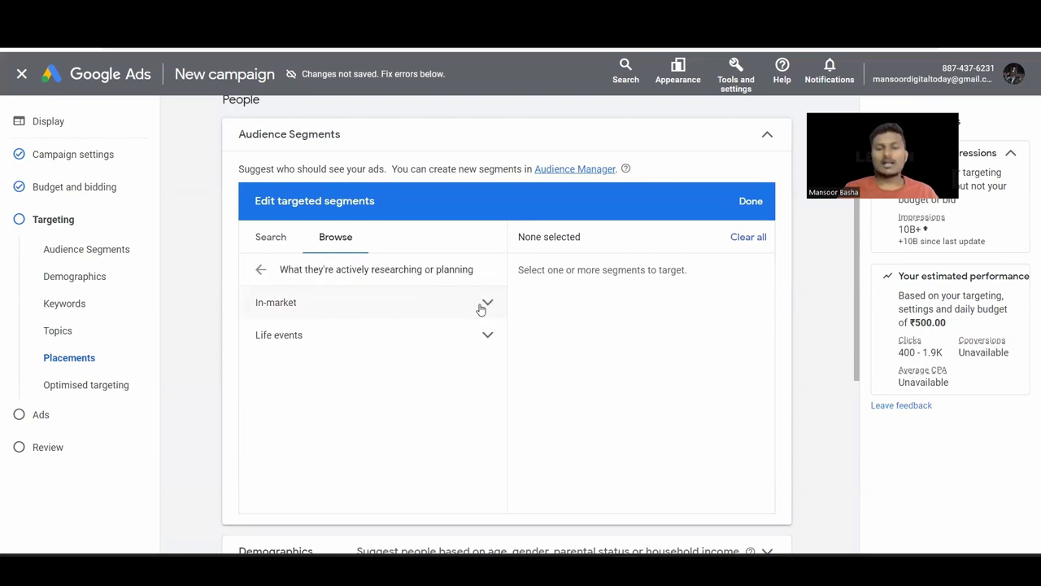
left_click(481, 306)
scroll(398, 367, "down", 2)
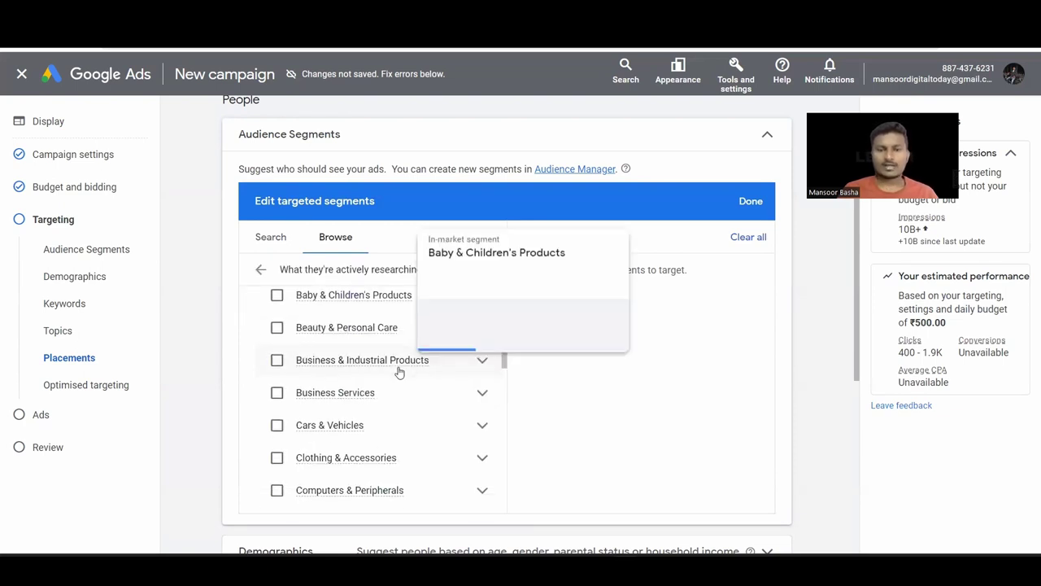
left_click(485, 365)
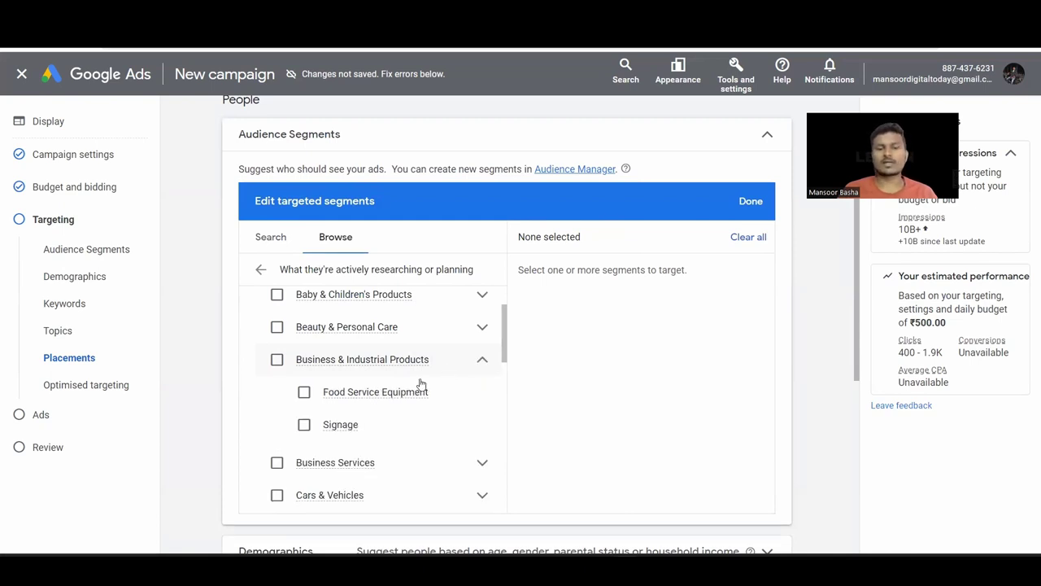
left_click(482, 360)
scroll(393, 404, "down", 3)
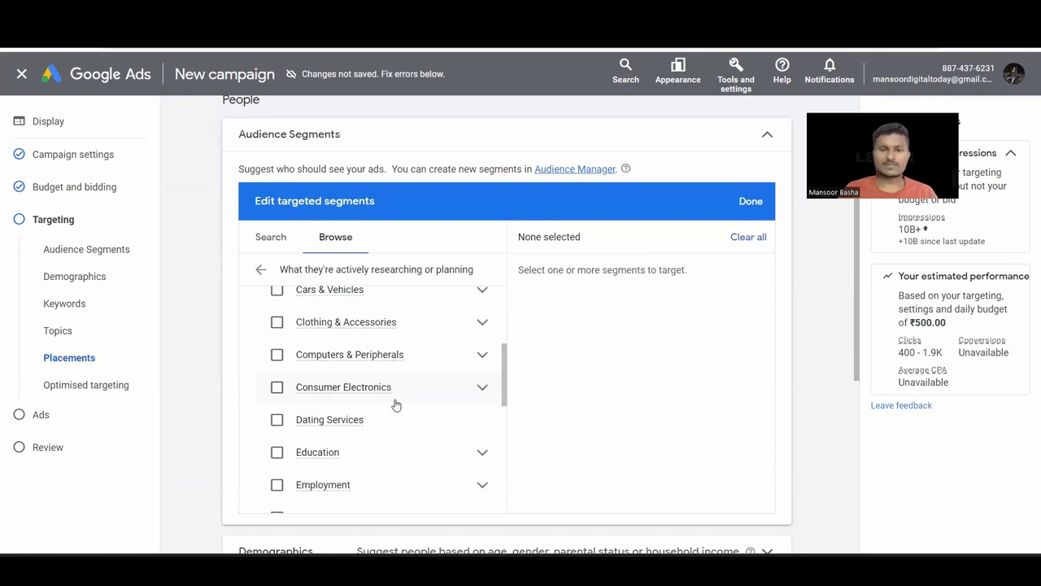
left_click(261, 270)
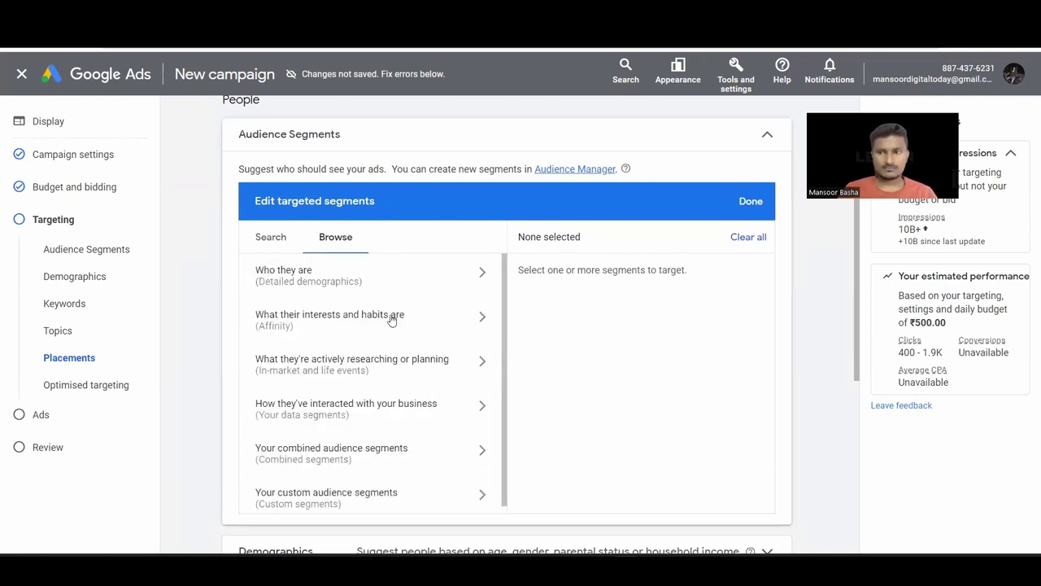
Examine the Life events segments among what people are actively researching or planning, including Business Creation.
left_click(432, 363)
scroll(364, 309, "up", 2)
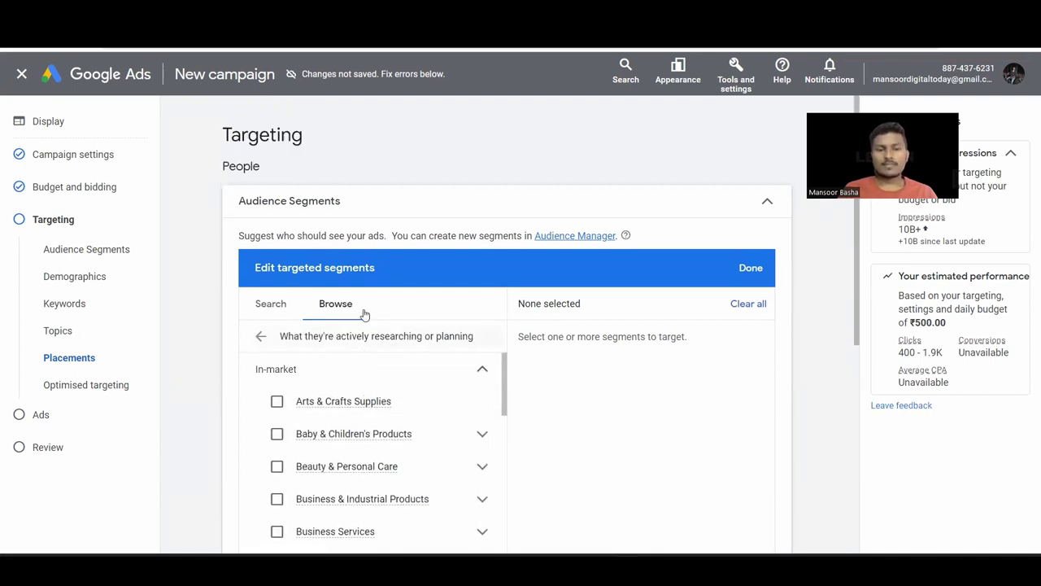
left_click(462, 367)
scroll(478, 321, "down", 2)
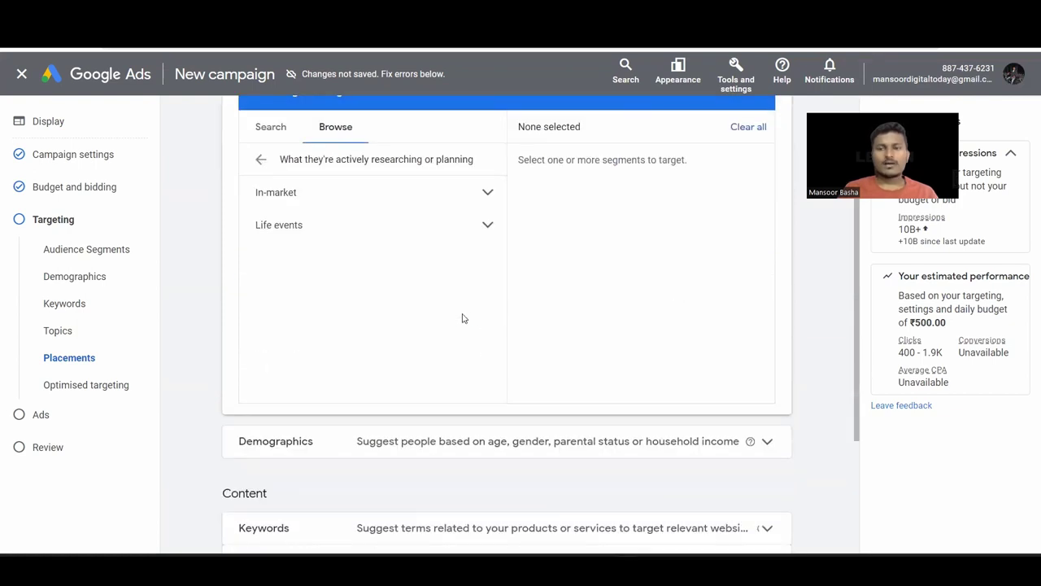
left_click(486, 227)
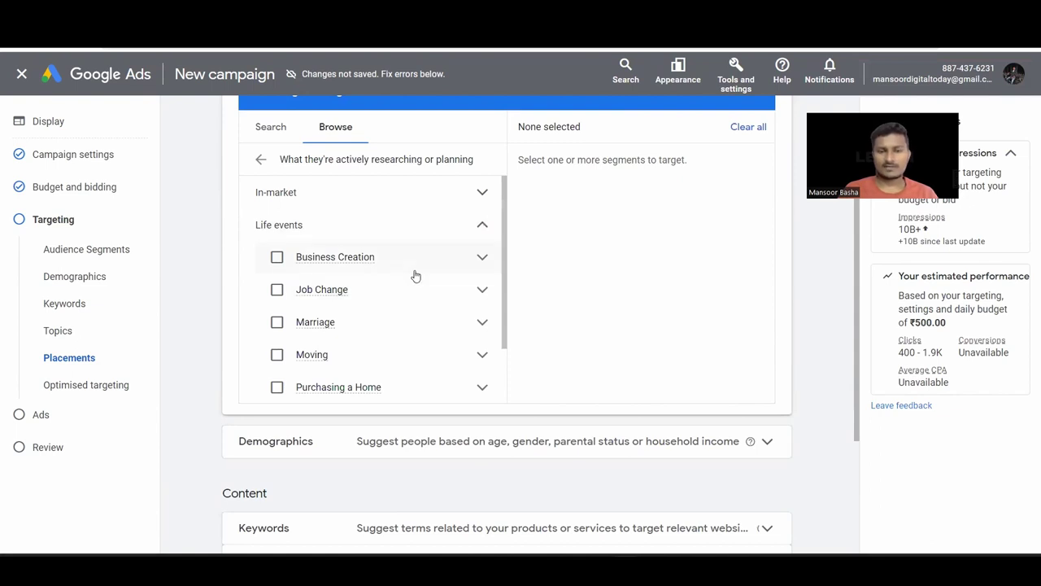
left_click(479, 259)
left_click(481, 258)
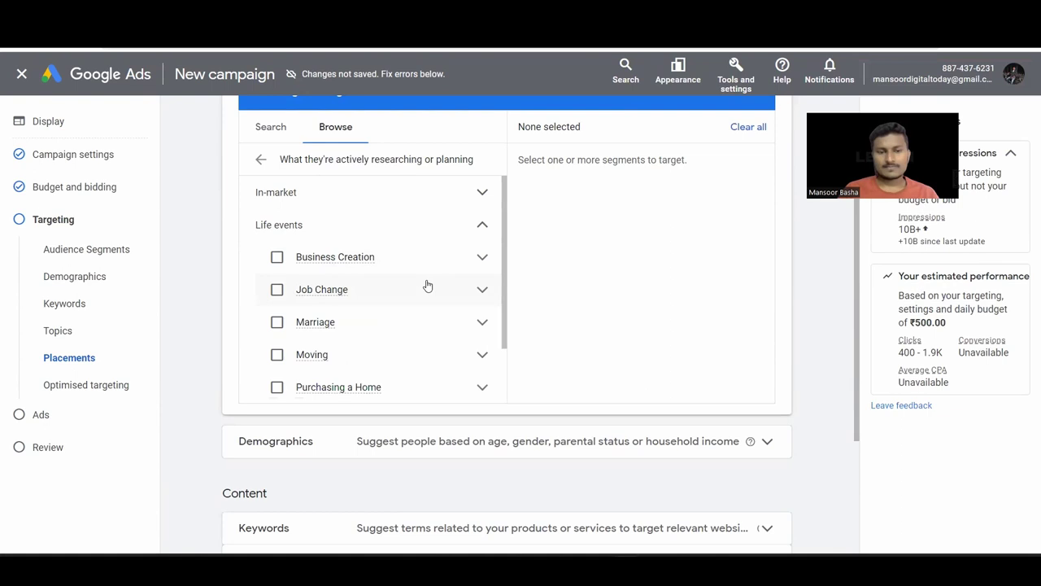
scroll(423, 297, "down", 1)
scroll(476, 346, "down", 1)
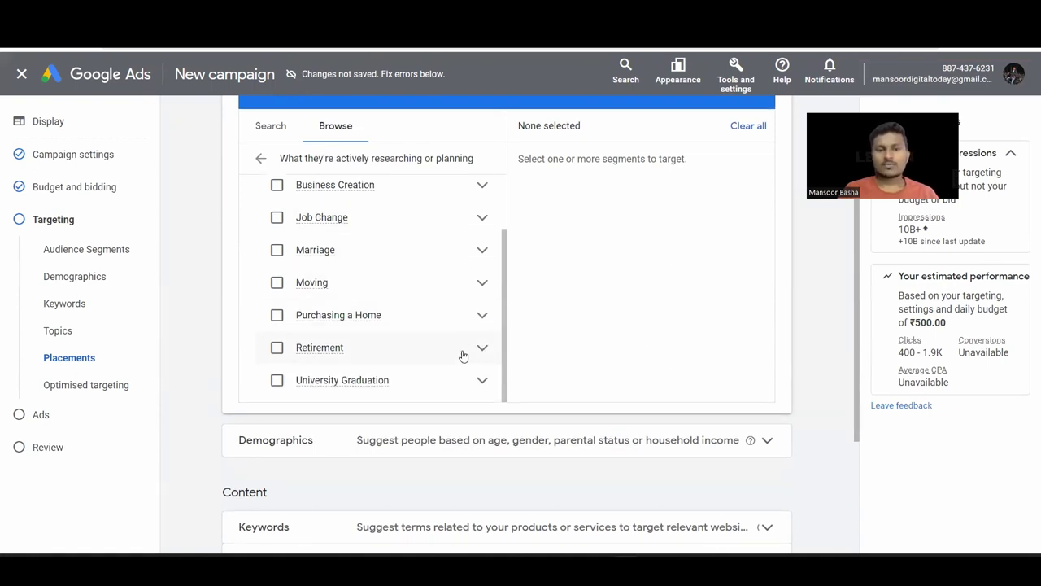
scroll(428, 335, "up", 1)
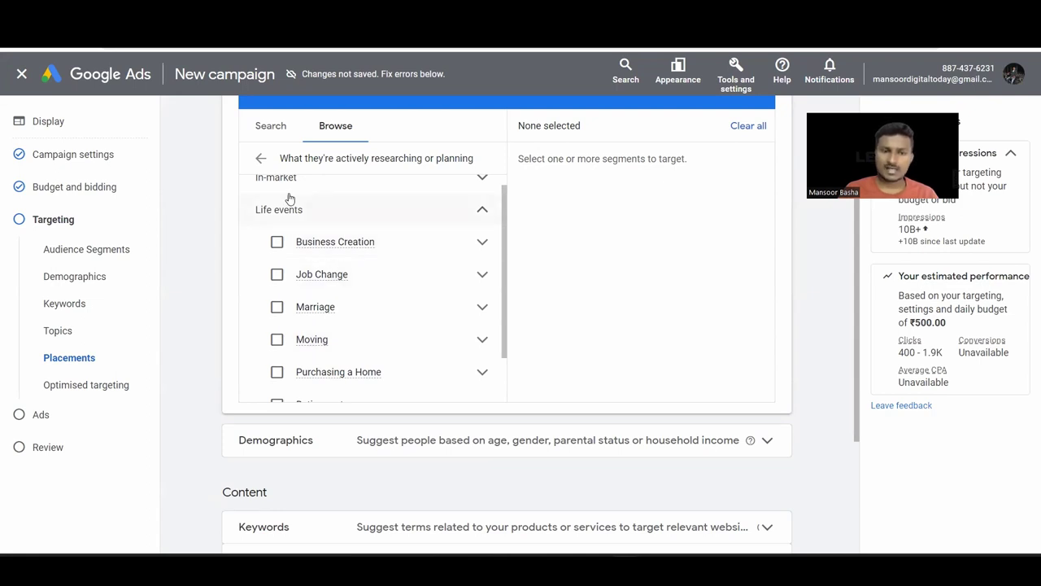
scroll(352, 297, "down", 3)
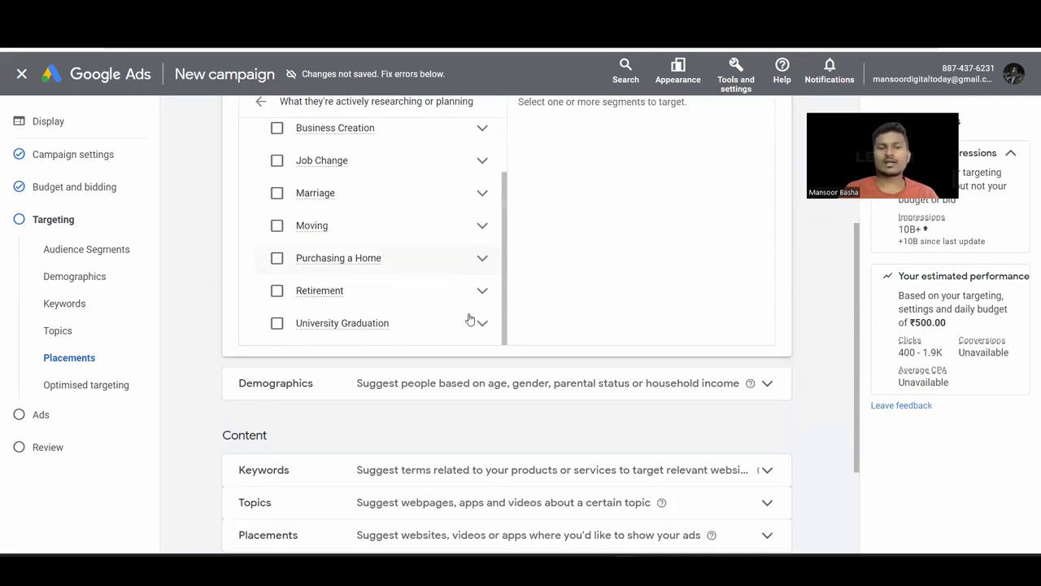
Browse the segments for how people have interacted with the business, trying out the All visitors (Google Ads) option under Website visitors.
scroll(366, 266, "up", 2)
scroll(263, 162, "up", 1)
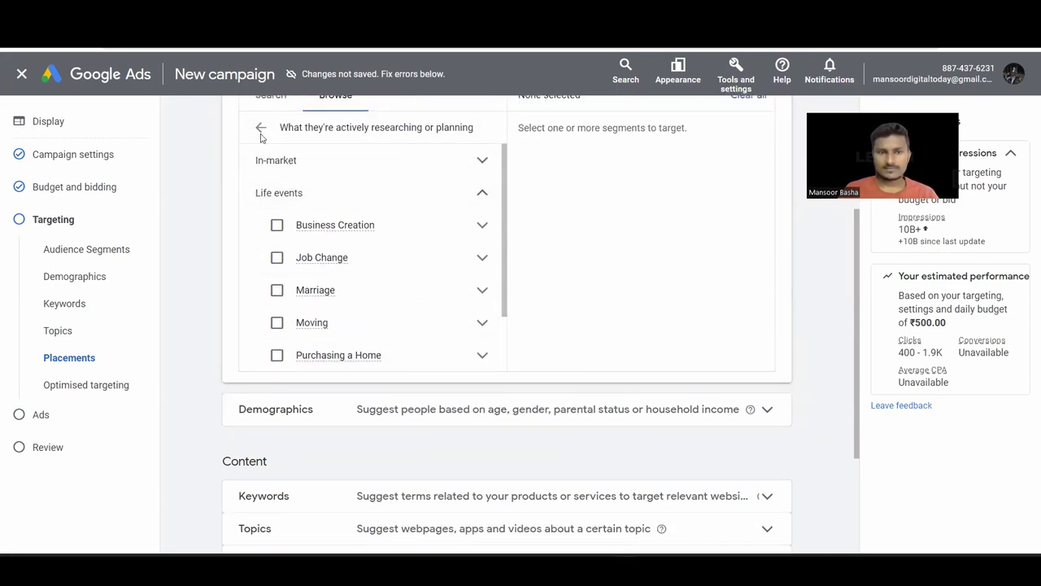
left_click(261, 130)
scroll(750, 157, "up", 2)
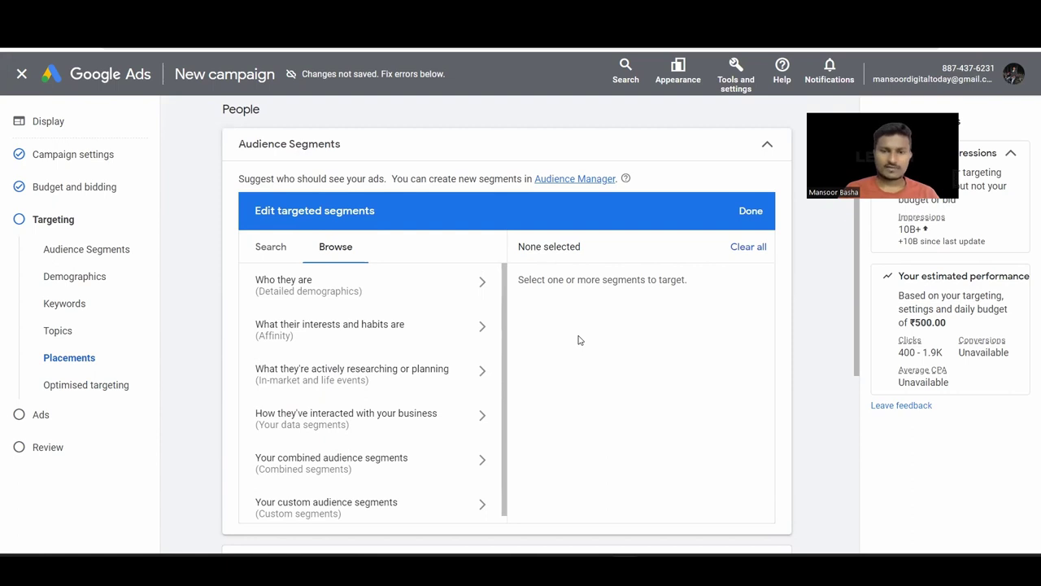
scroll(578, 340, "down", 1)
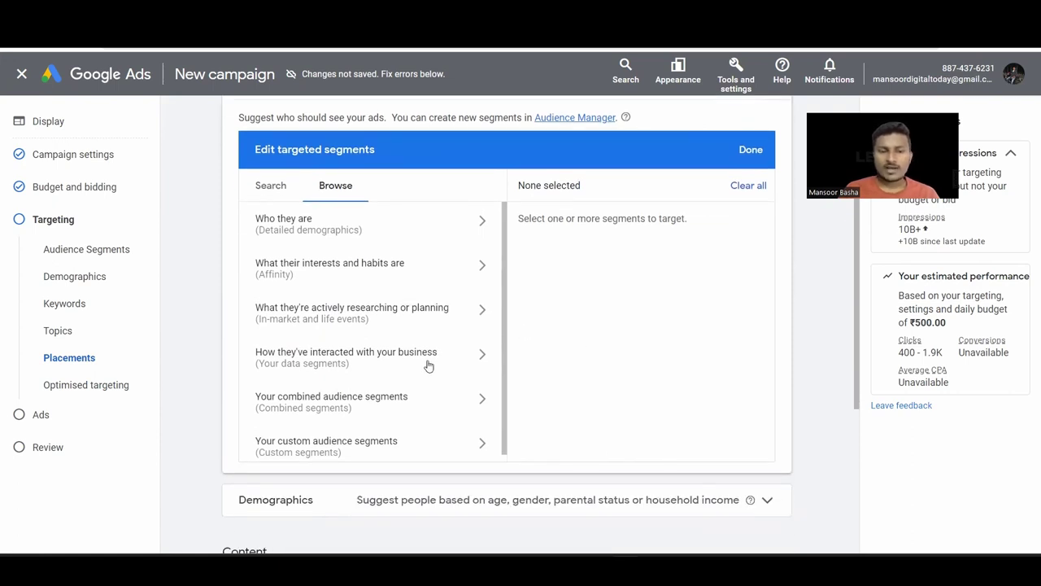
left_click(481, 356)
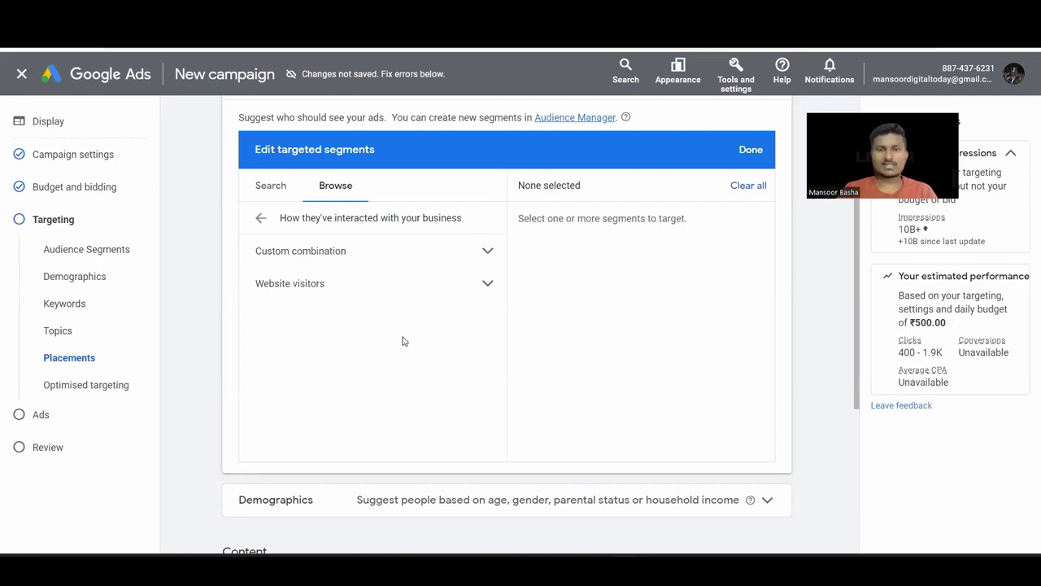
left_click(488, 285)
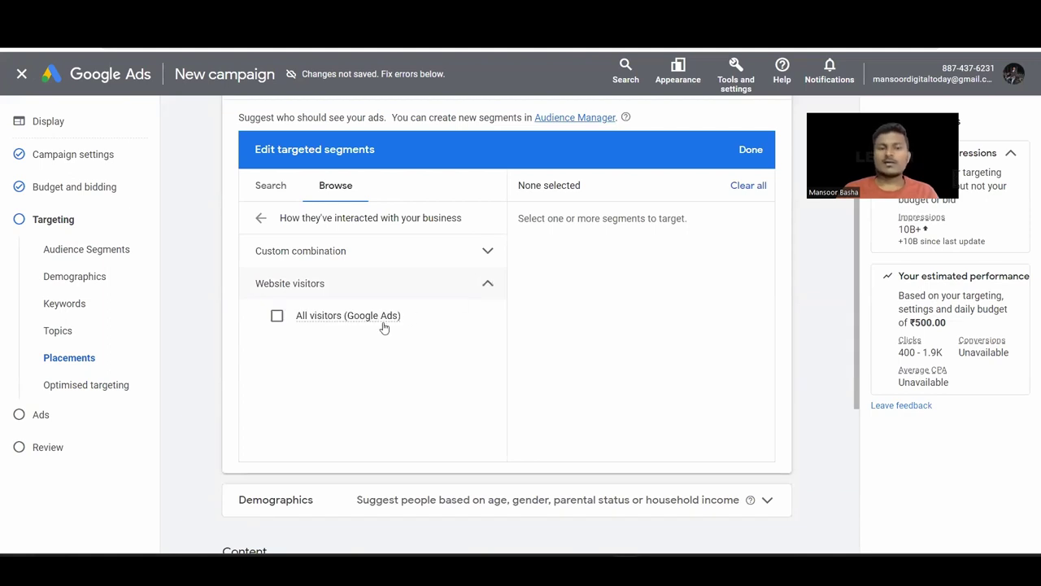
left_click(488, 285)
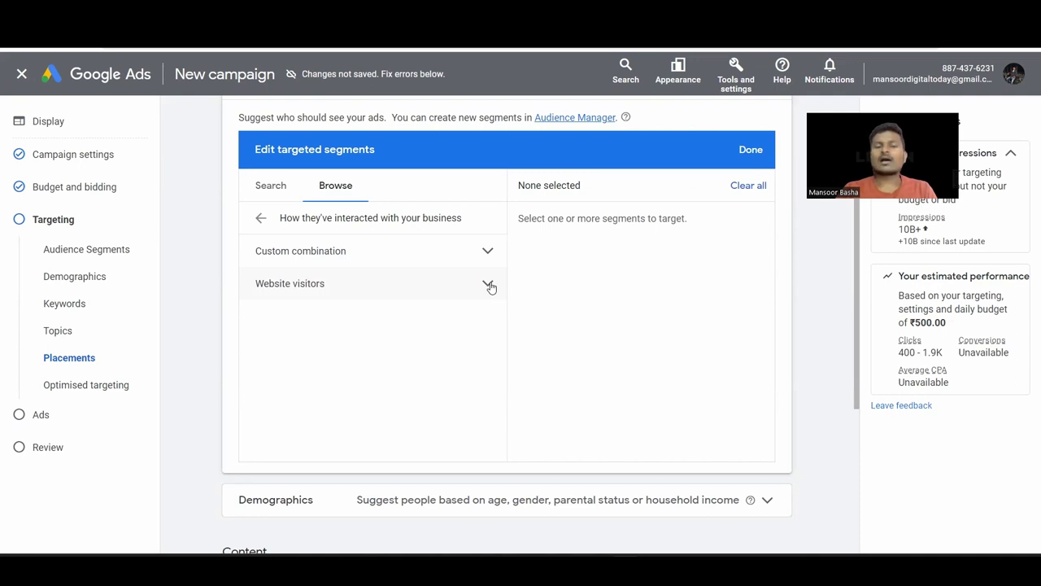
left_click(488, 284)
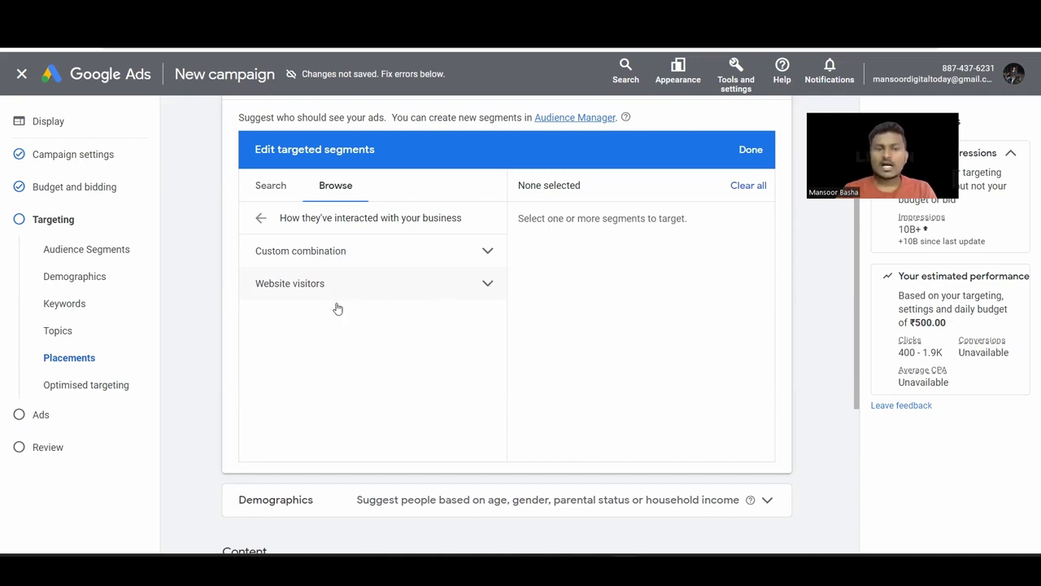
left_click(277, 318)
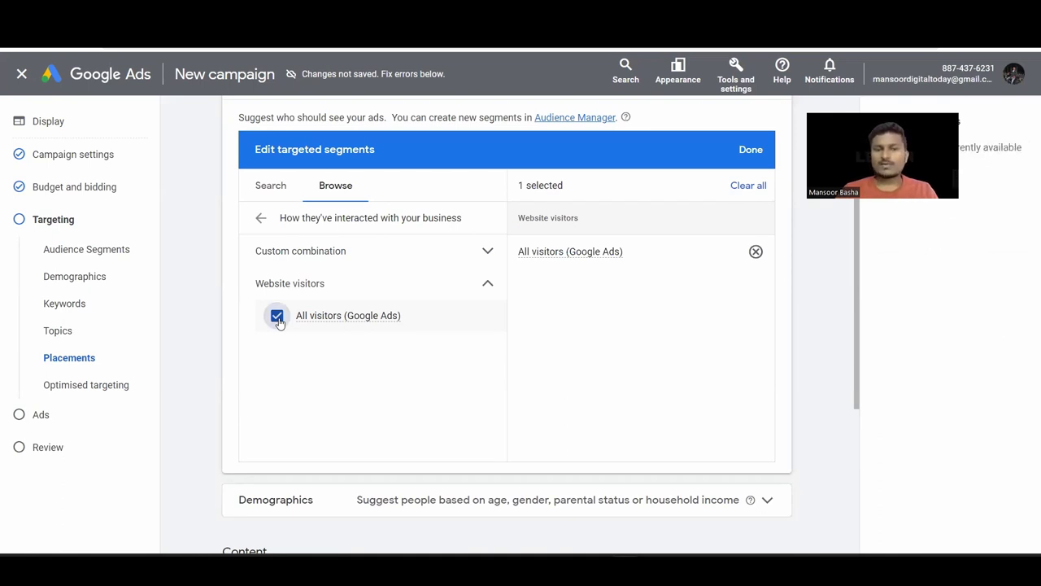
left_click(277, 317)
Check the combined audience segments and return to the list of segment categories.
left_click(482, 395)
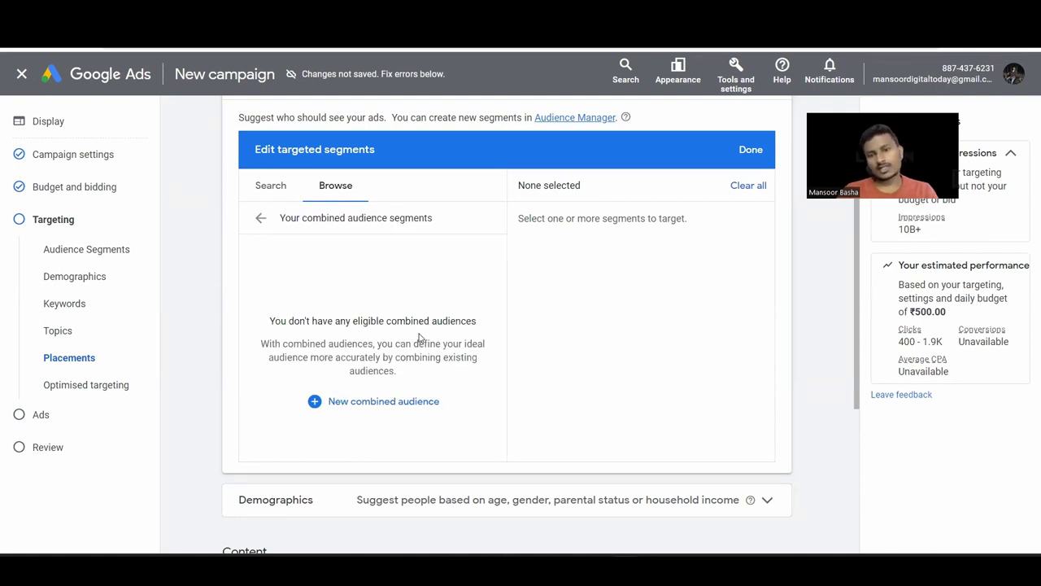
left_click(263, 220)
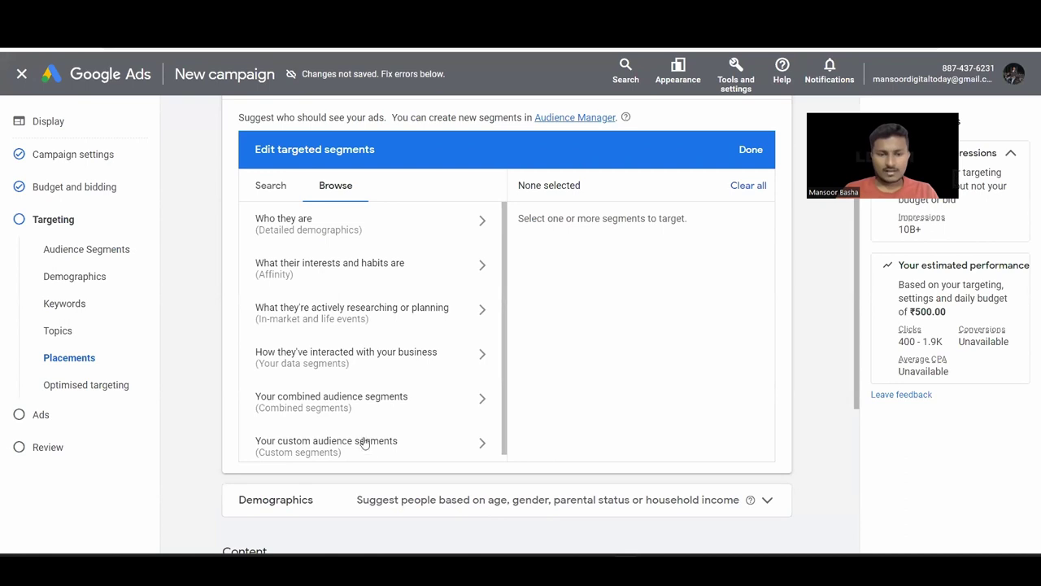
scroll(366, 443, "down", 1)
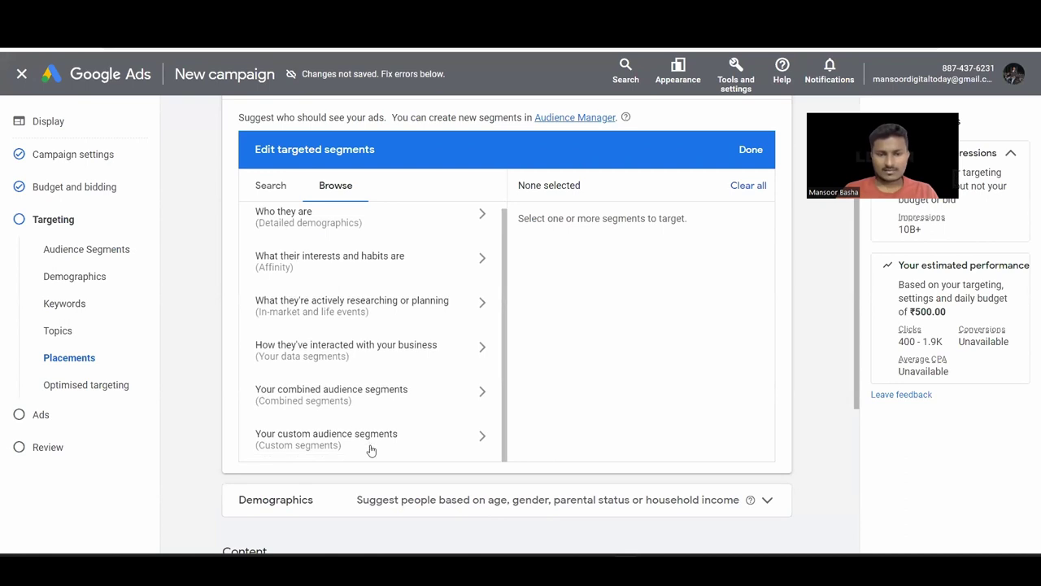
Start a new custom audience segment named "Demo" and enter "Digital Marketing course" as the interest or purchase intention term.
left_click(476, 444)
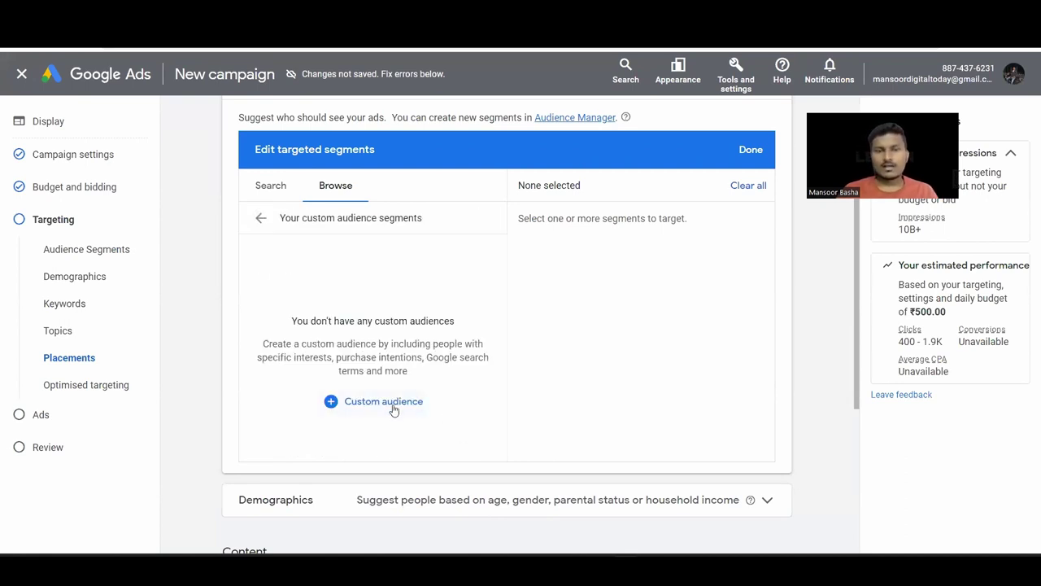
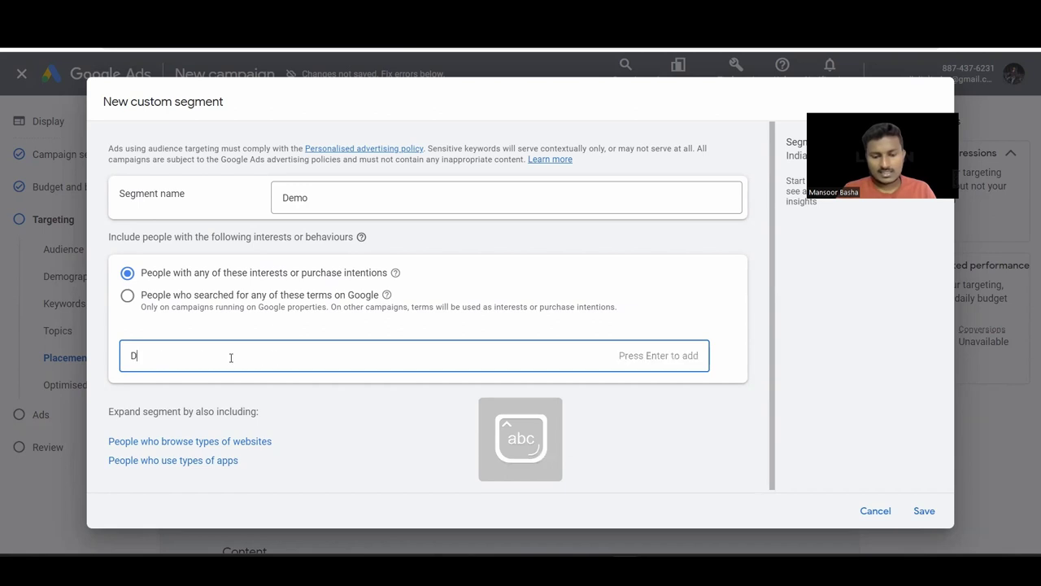
type("ital am")
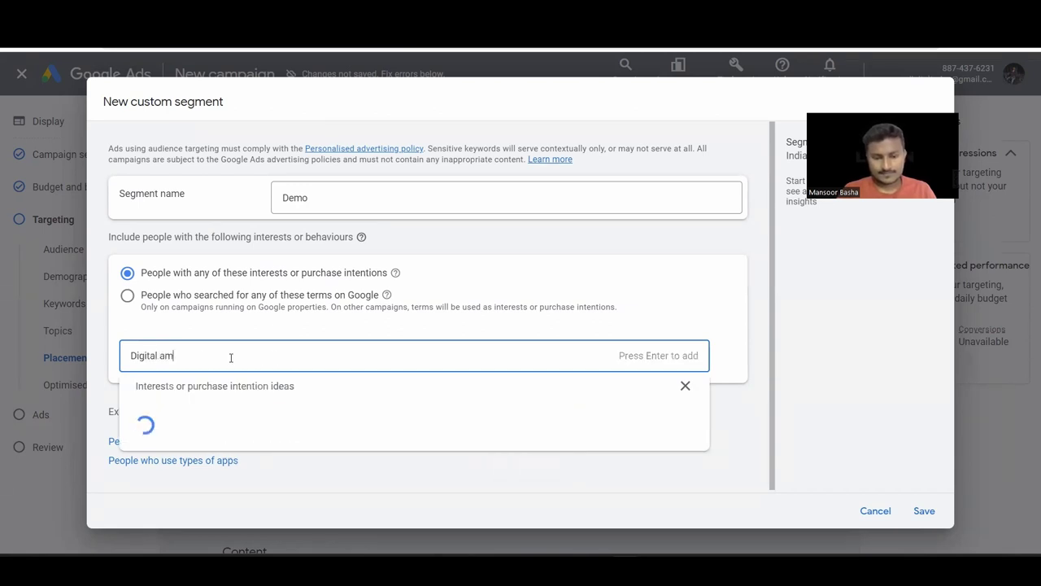
type("rketing")
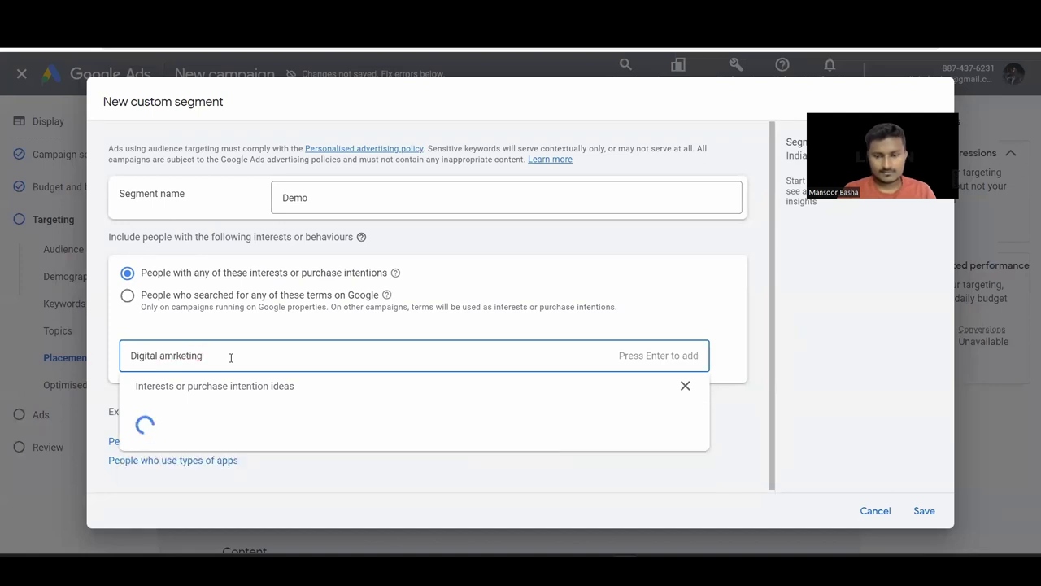
key("BackSpace")
key("BackSpace")
key("BackSpace")
key("BackSpace")
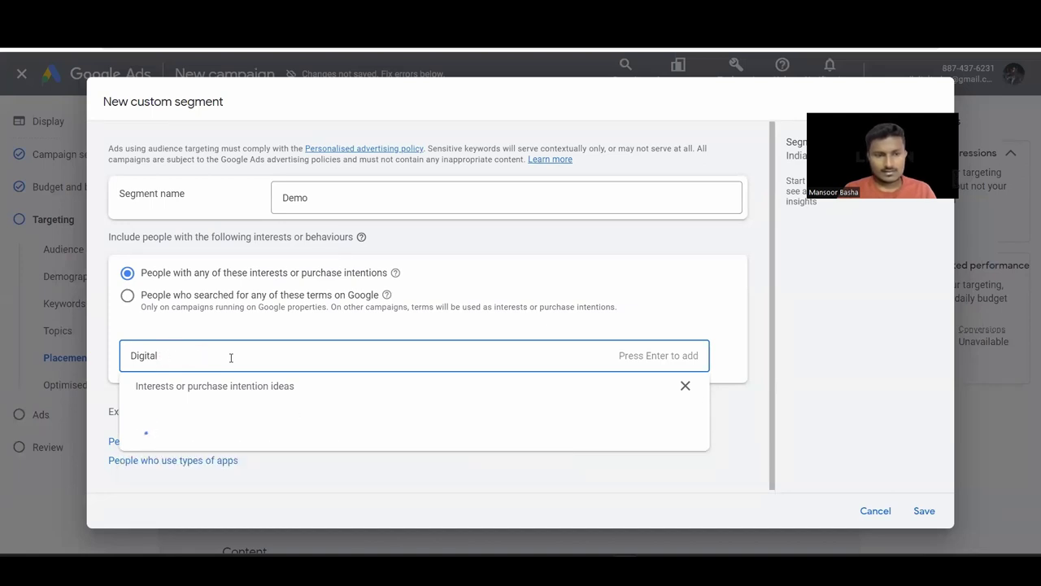
type("Marke")
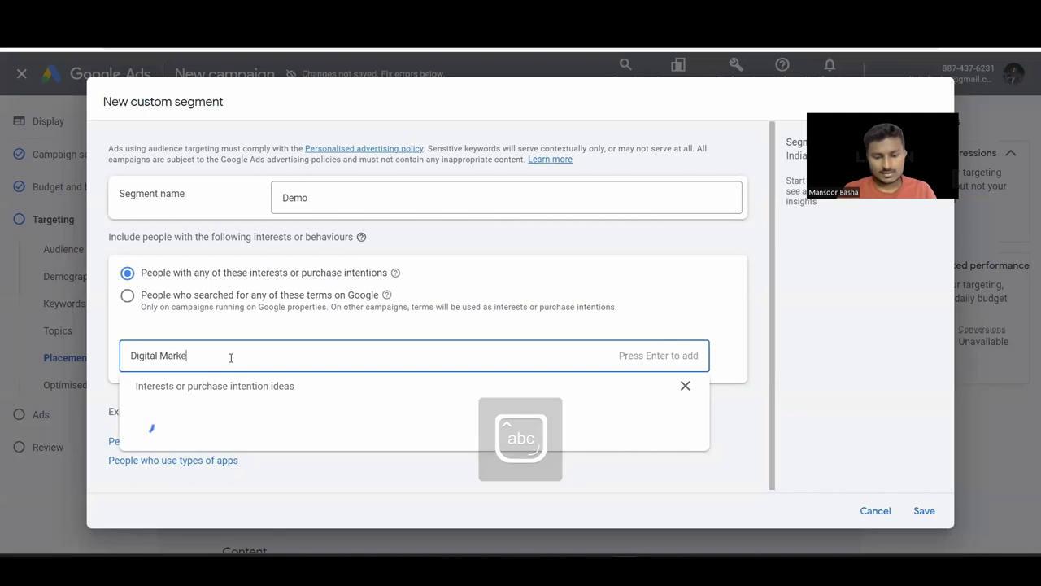
type("ting")
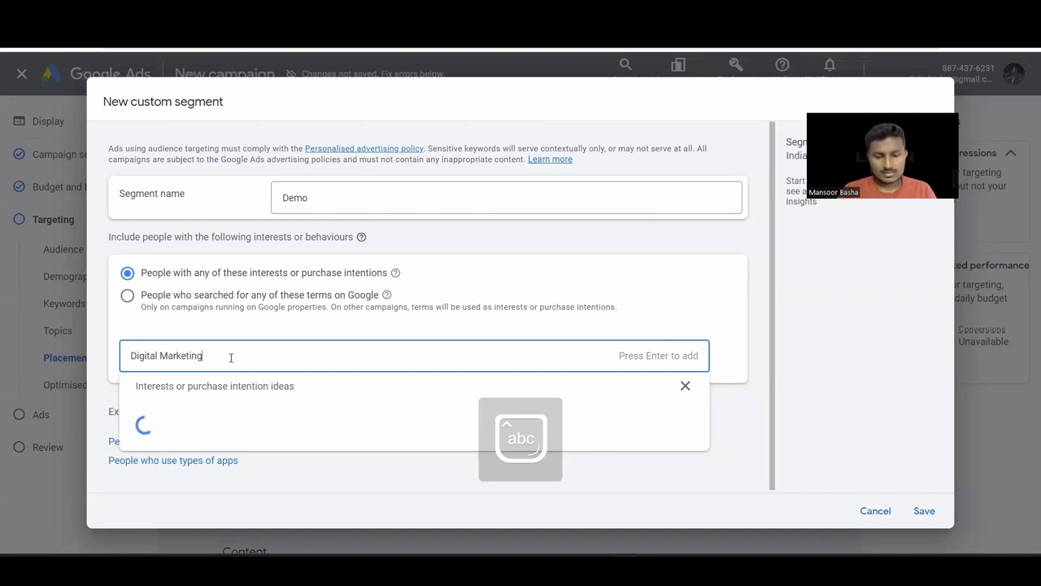
type(" cour")
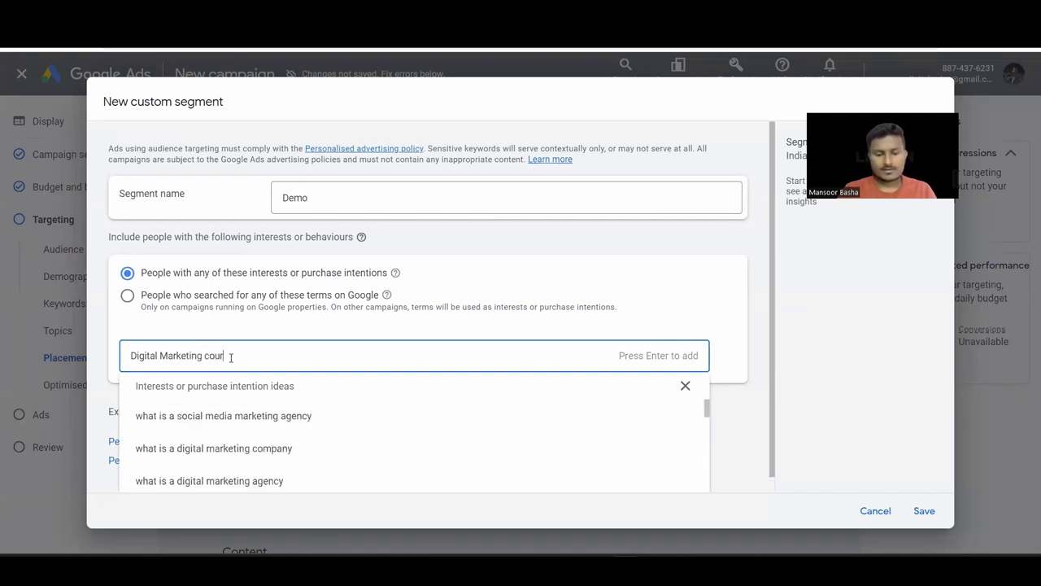
type("se")
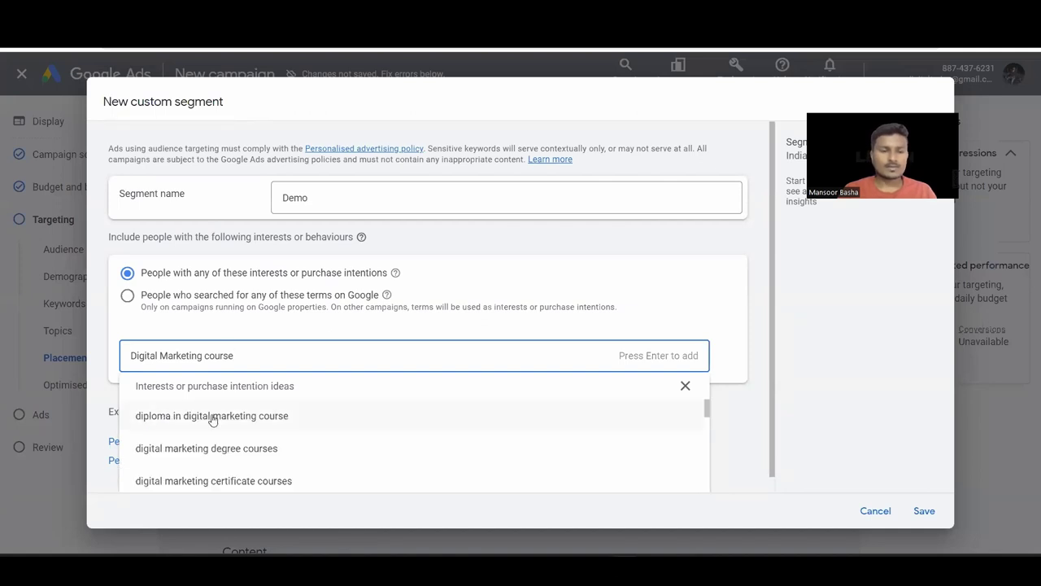
Add the suggested interests "best digital marketing institute in india", "best digital marketing course in india" and "top 10 digital marketing institute in india".
scroll(241, 433, "down", 2)
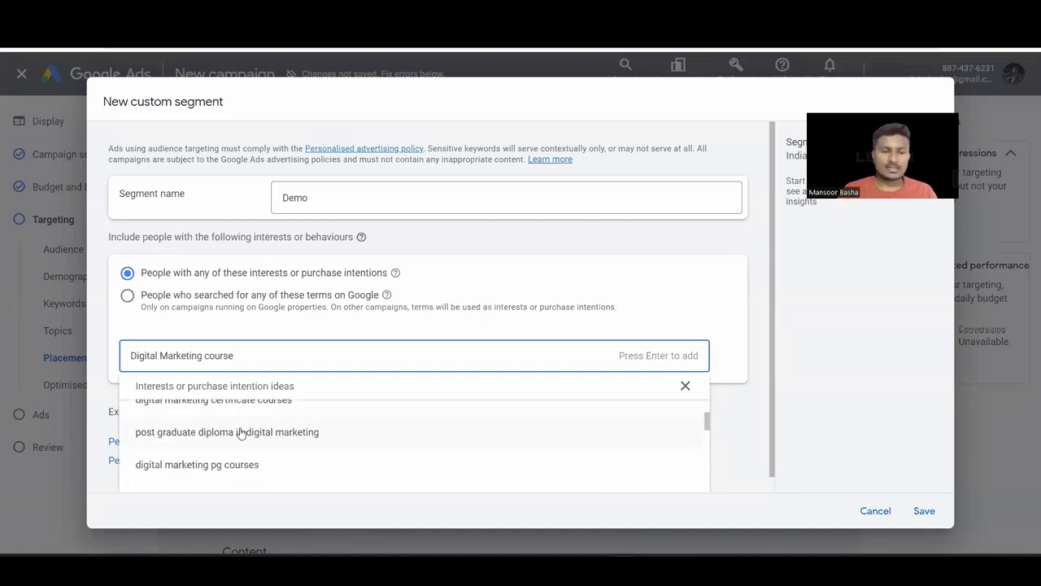
scroll(235, 452, "down", 3)
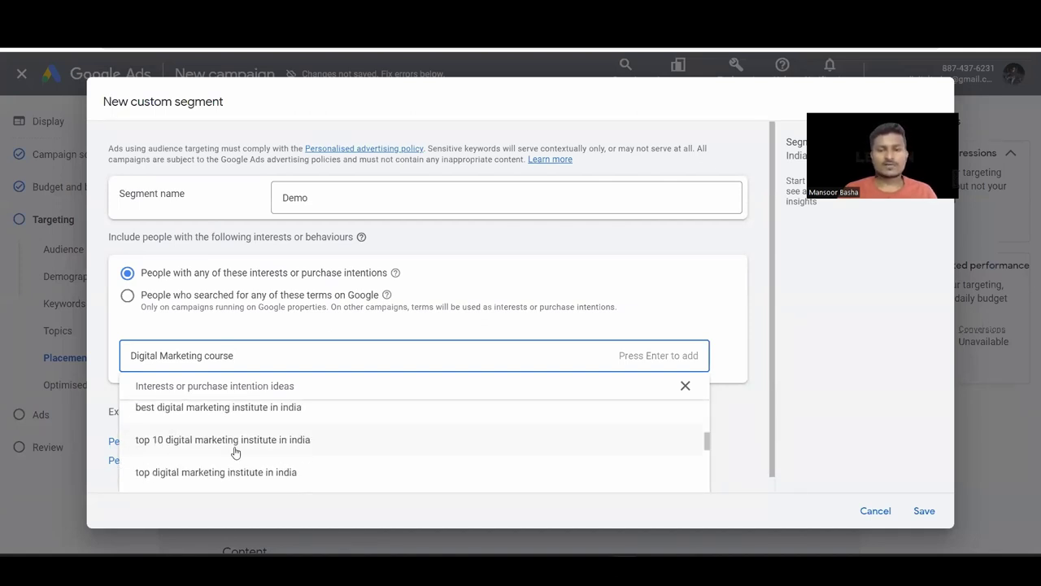
left_click(277, 409)
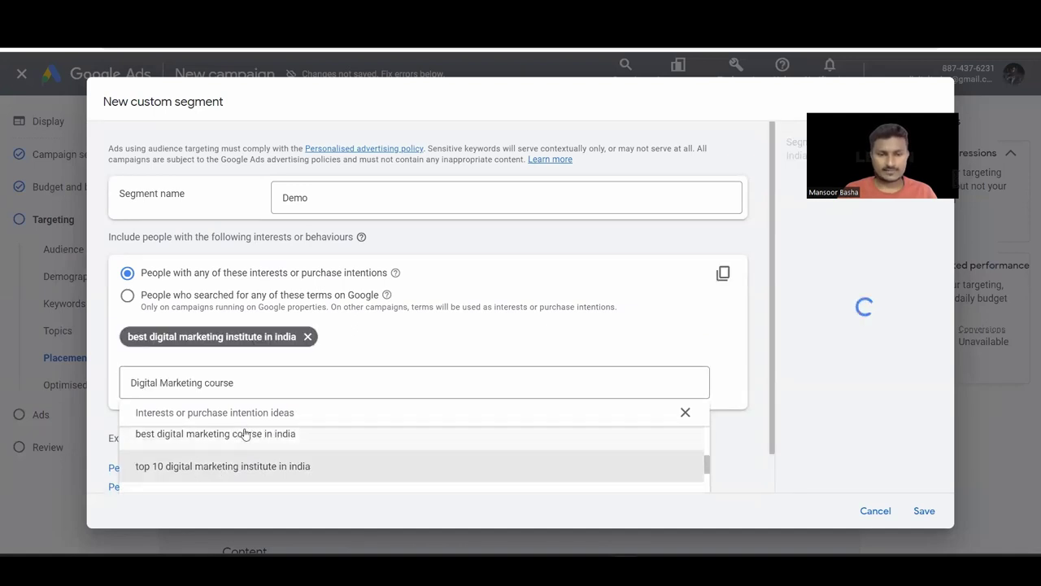
left_click(205, 443)
left_click(226, 465)
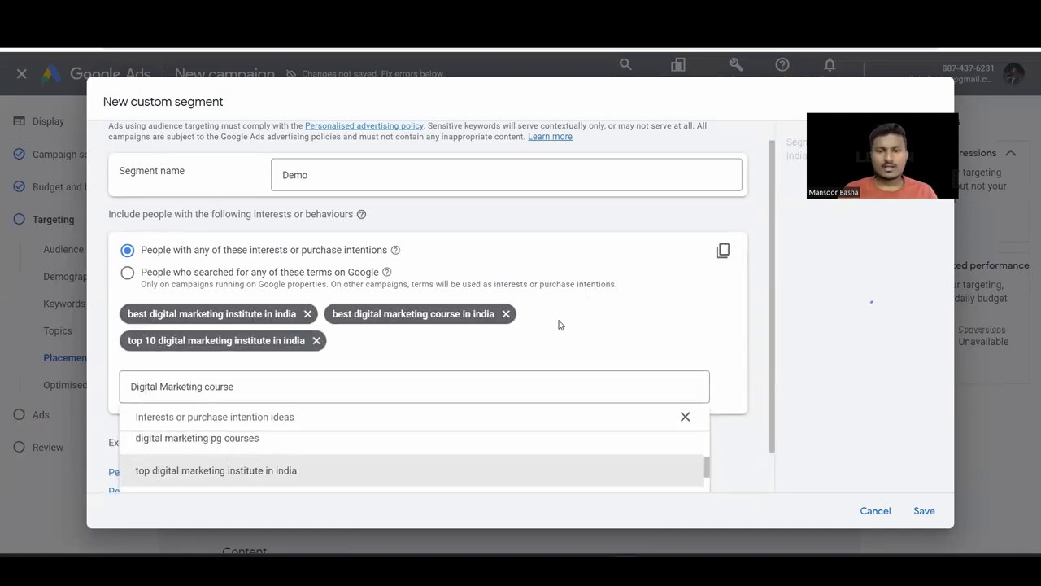
left_click(559, 325)
scroll(349, 428, "down", 1)
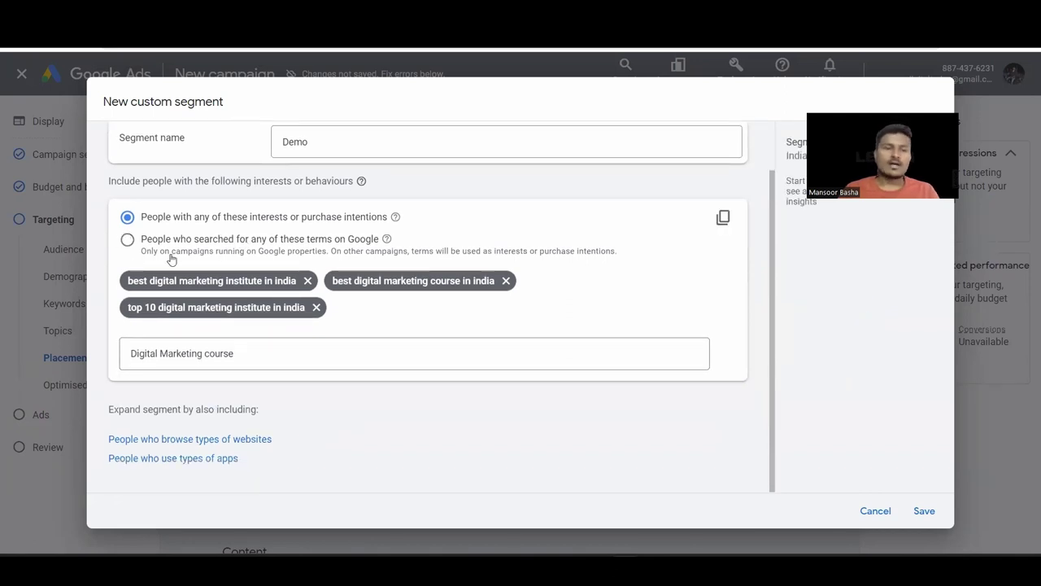
Switch the custom segment to people who searched for any of these terms on Google and review its gender and topics insights.
left_click(127, 239)
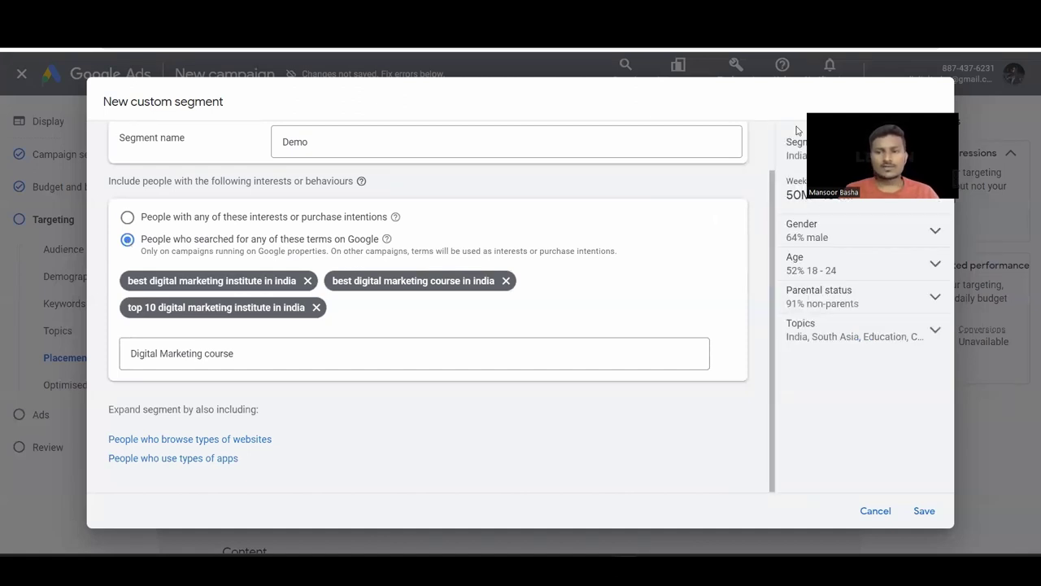
left_click(864, 236)
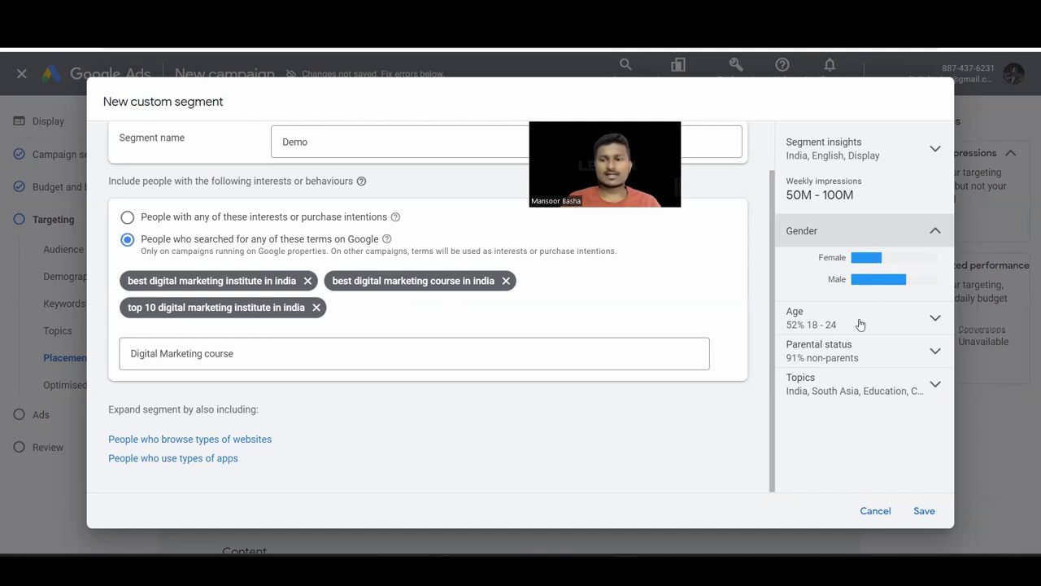
left_click(847, 388)
scroll(843, 428, "down", 1)
scroll(844, 407, "up", 1)
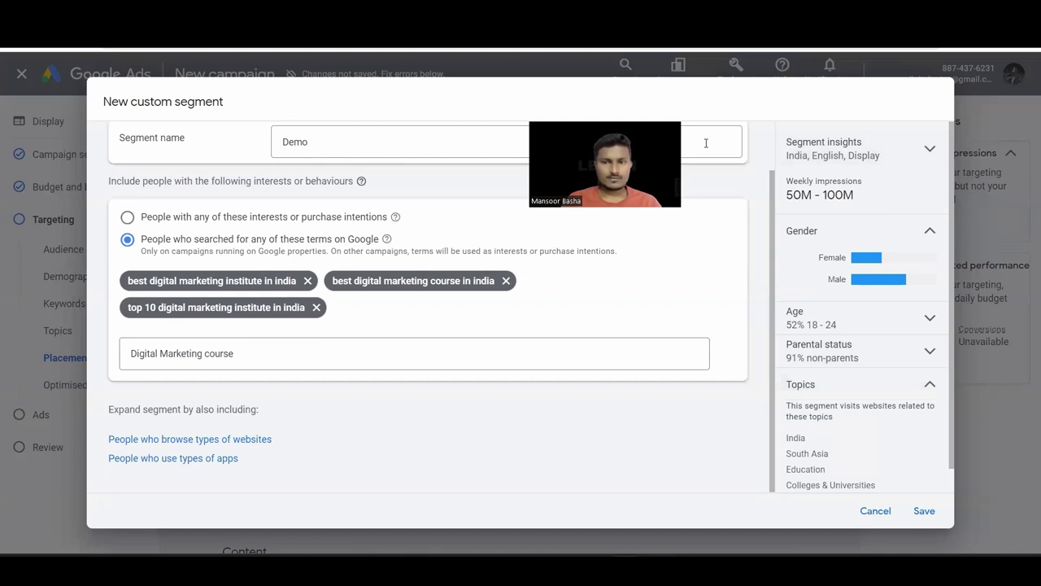
Expand the custom segment to also include people who browse types of websites.
left_click(207, 439)
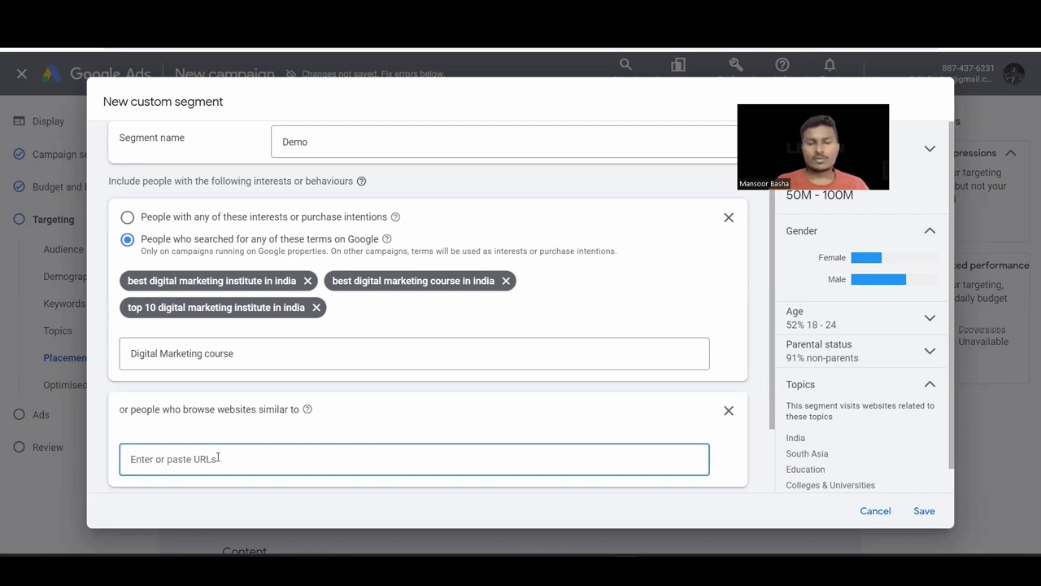
scroll(218, 457, "down", 1)
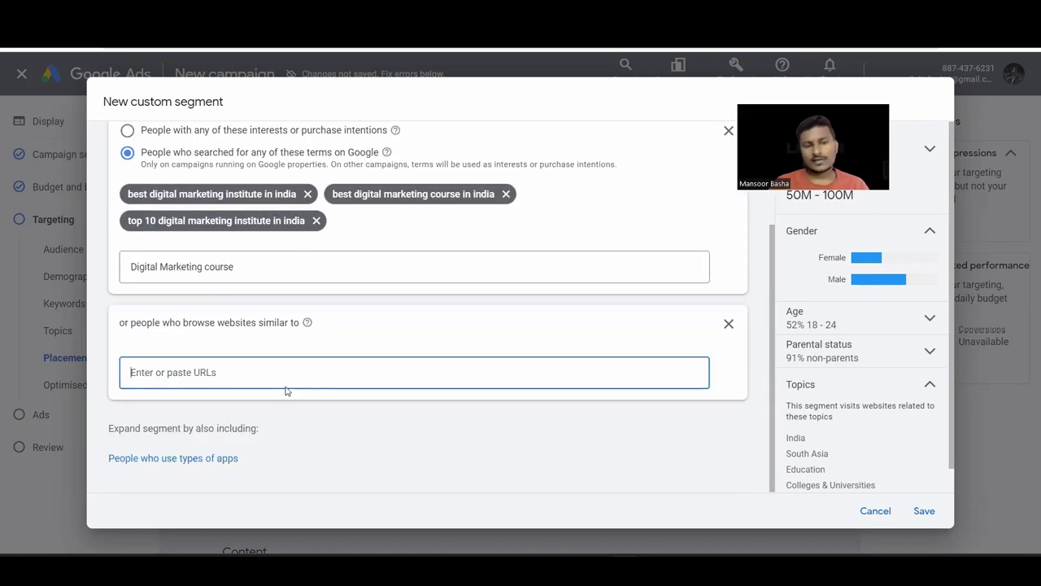
Try expanding the custom segment with people who use types of apps, searching the Google Play Store for "uber".
left_click(185, 459)
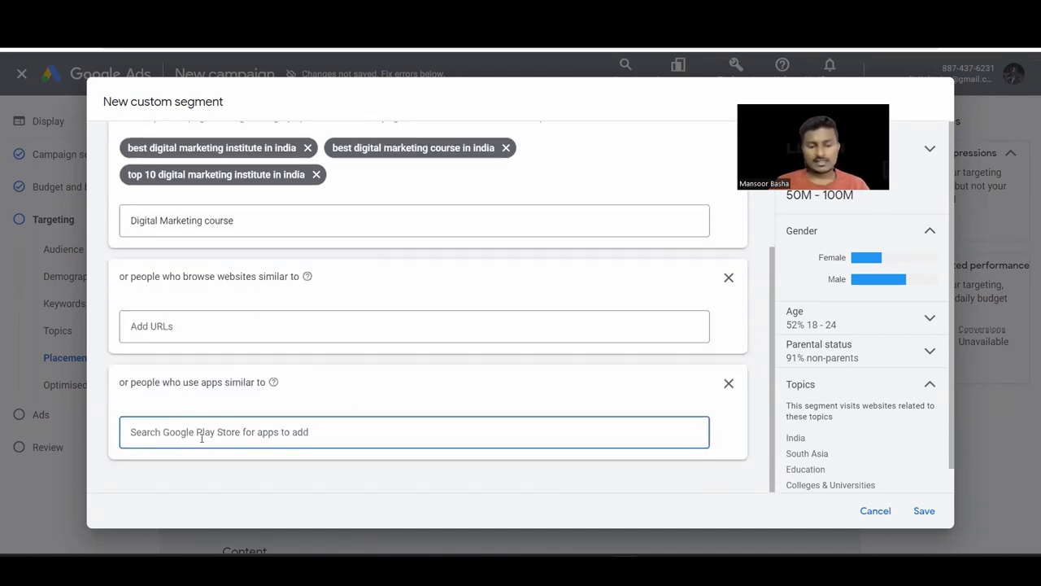
type("uber")
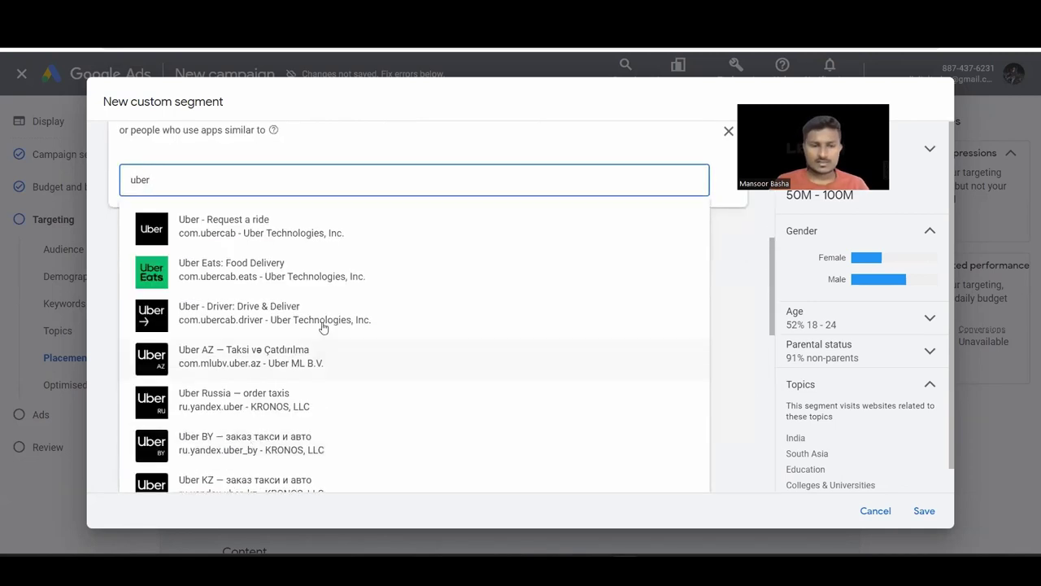
scroll(304, 298, "up", 2)
scroll(248, 370, "down", 3)
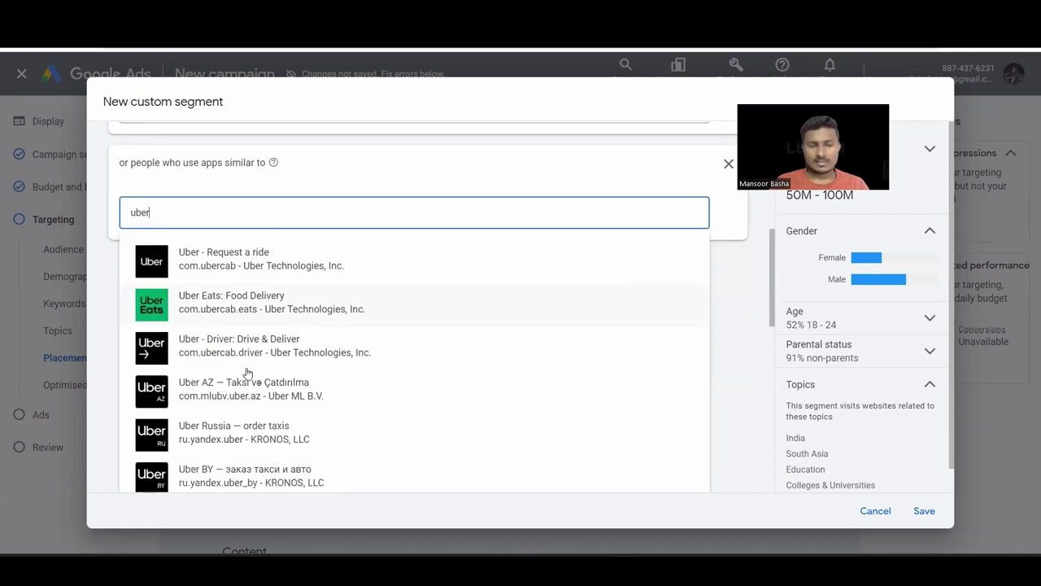
scroll(253, 341, "up", 3)
scroll(439, 265, "up", 2)
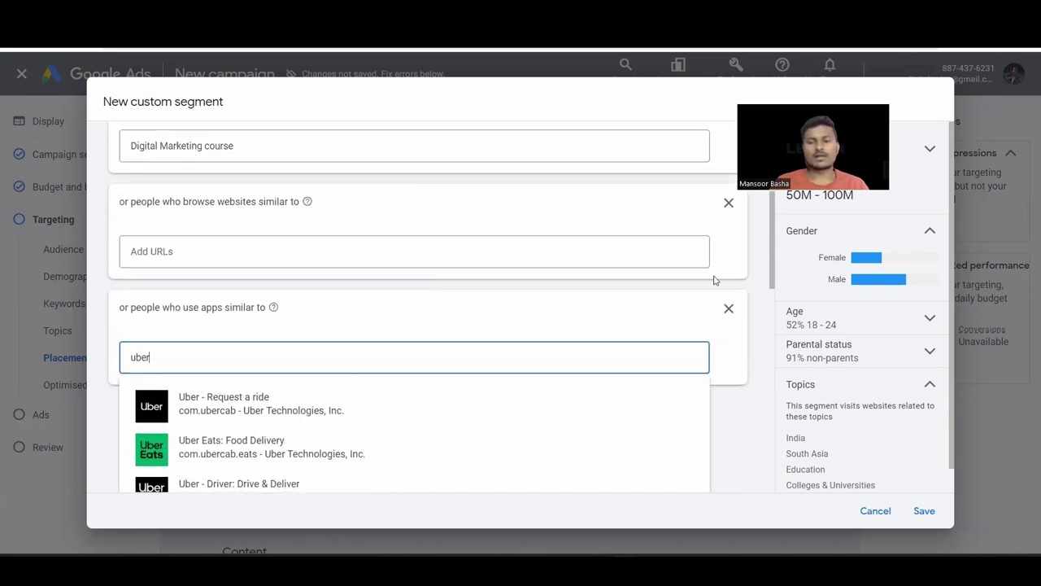
left_click(730, 309)
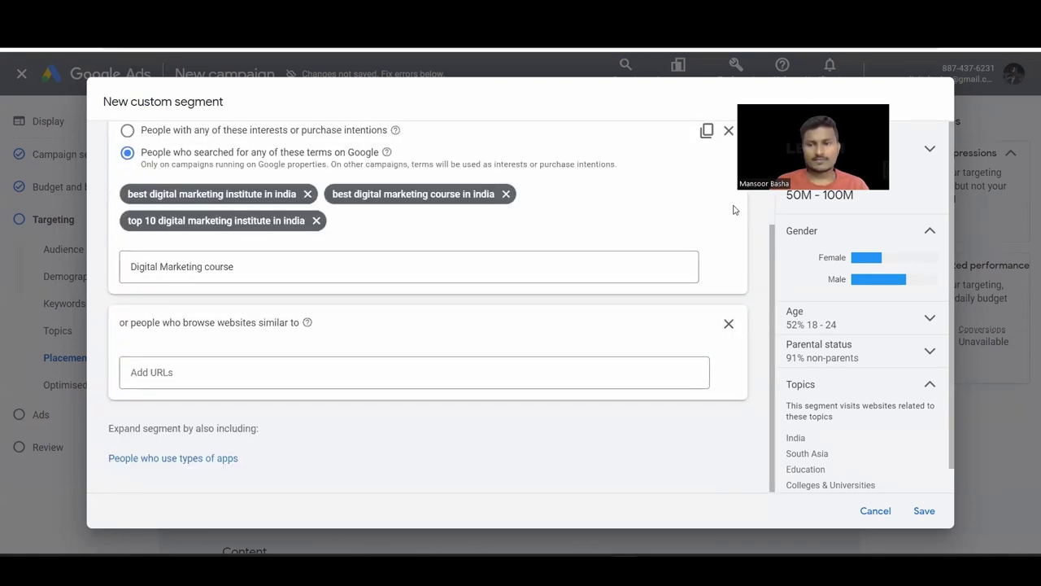
Discard the unsaved custom segment, including its website expansion, and close the audience segments settings.
left_click(729, 324)
scroll(656, 235, "up", 2)
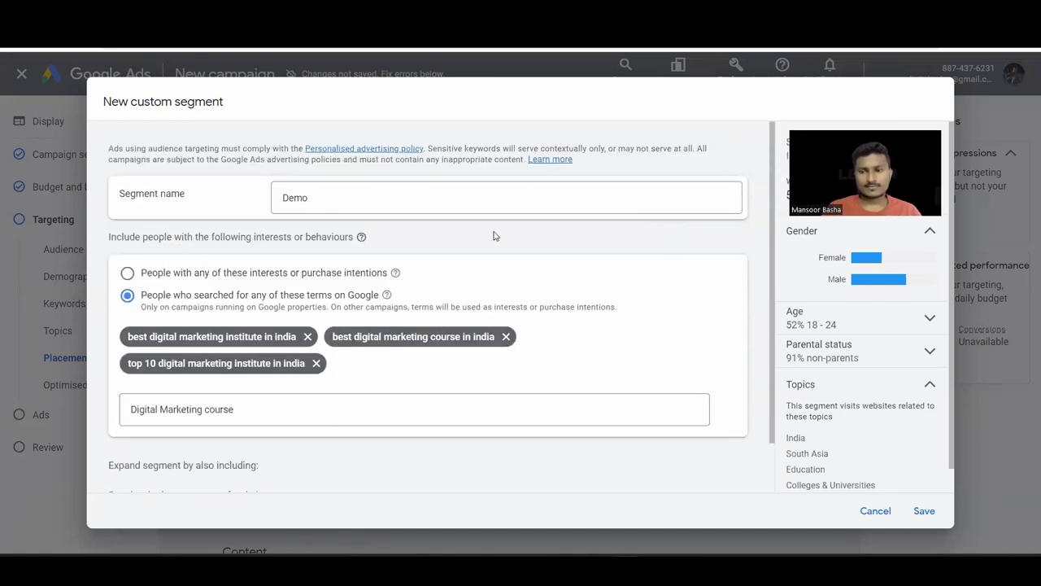
left_click(875, 510)
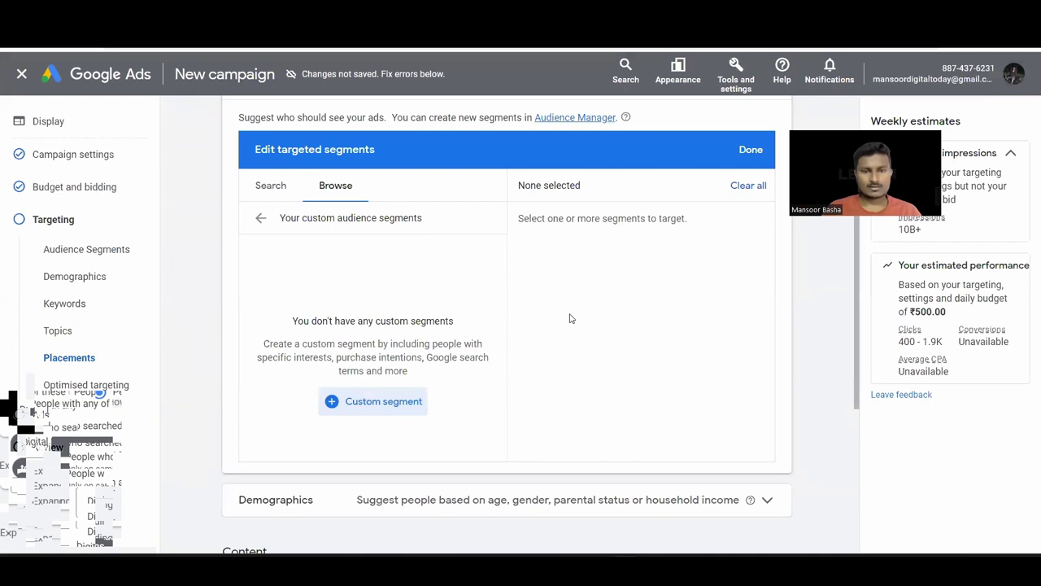
scroll(569, 318, "up", 1)
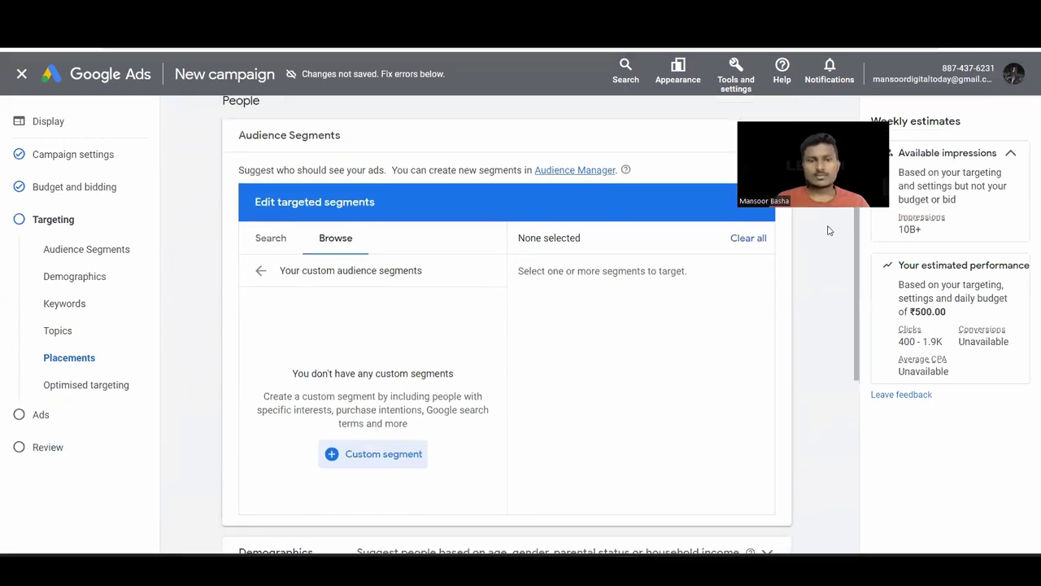
left_click(260, 270)
left_click(564, 135)
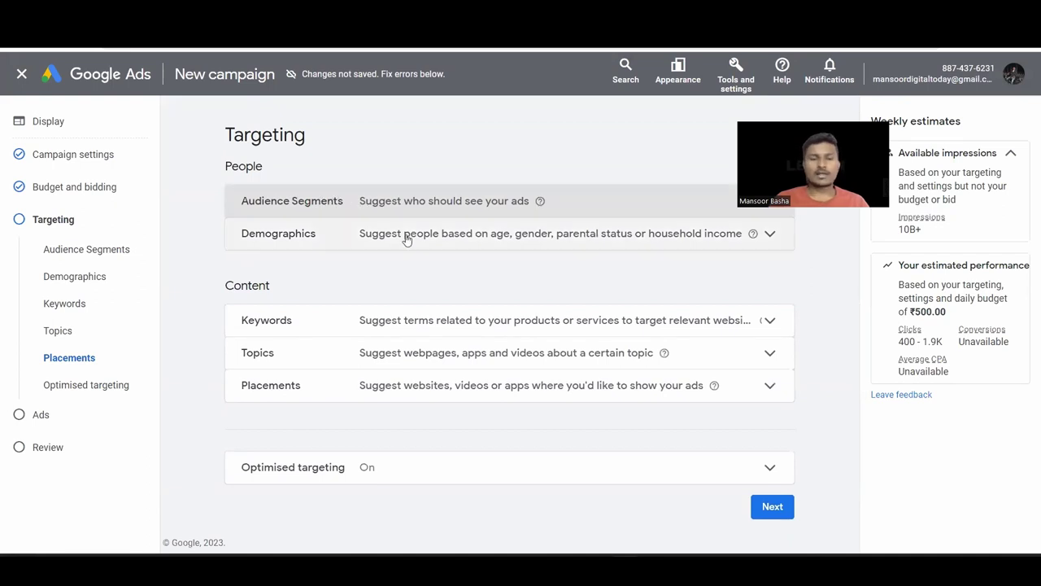
Review the gender, age, parental status and household income options in the demographics targeting.
left_click(405, 241)
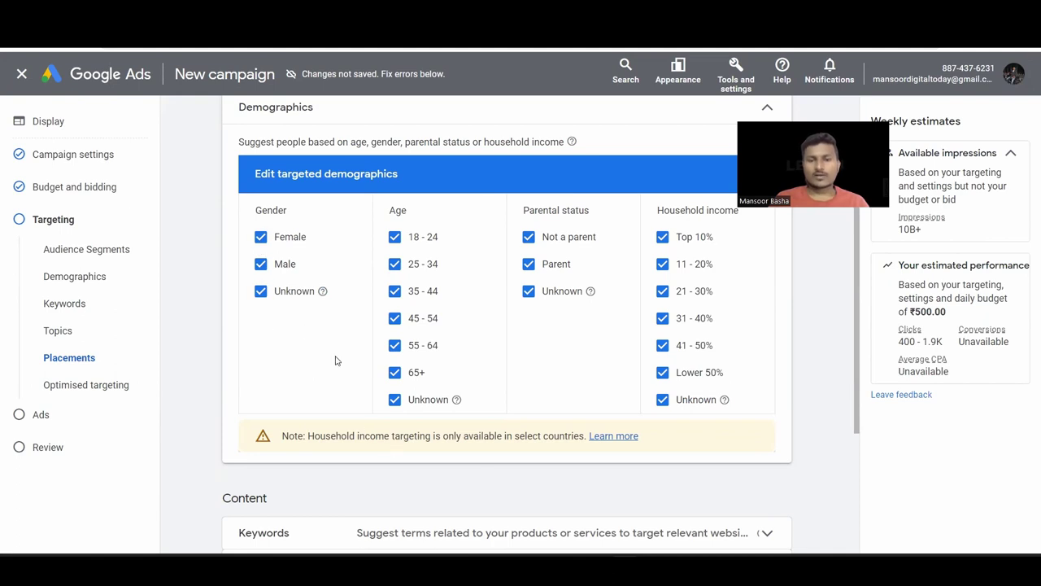
scroll(630, 300, "up", 1)
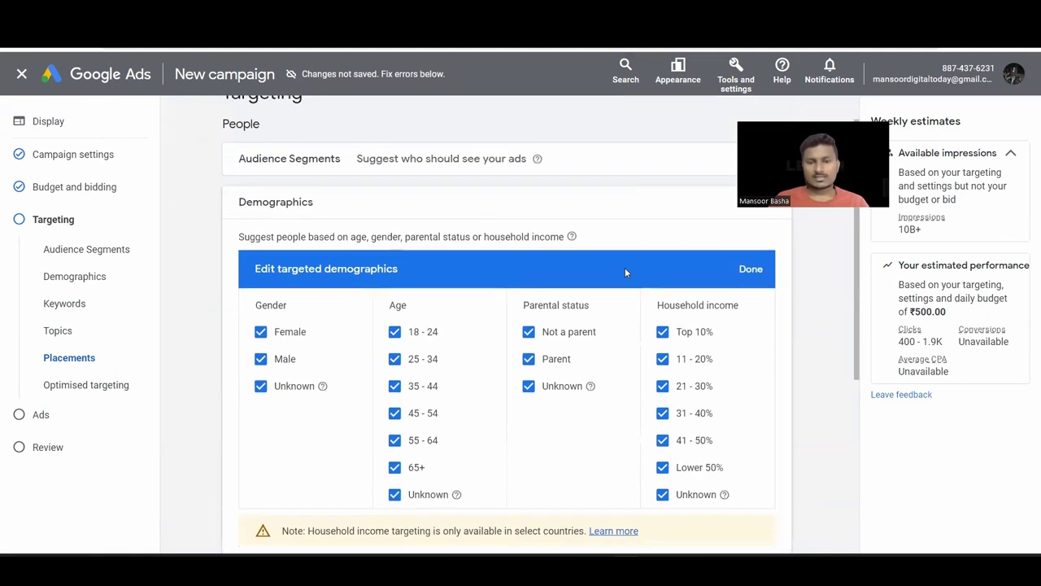
left_click(689, 204)
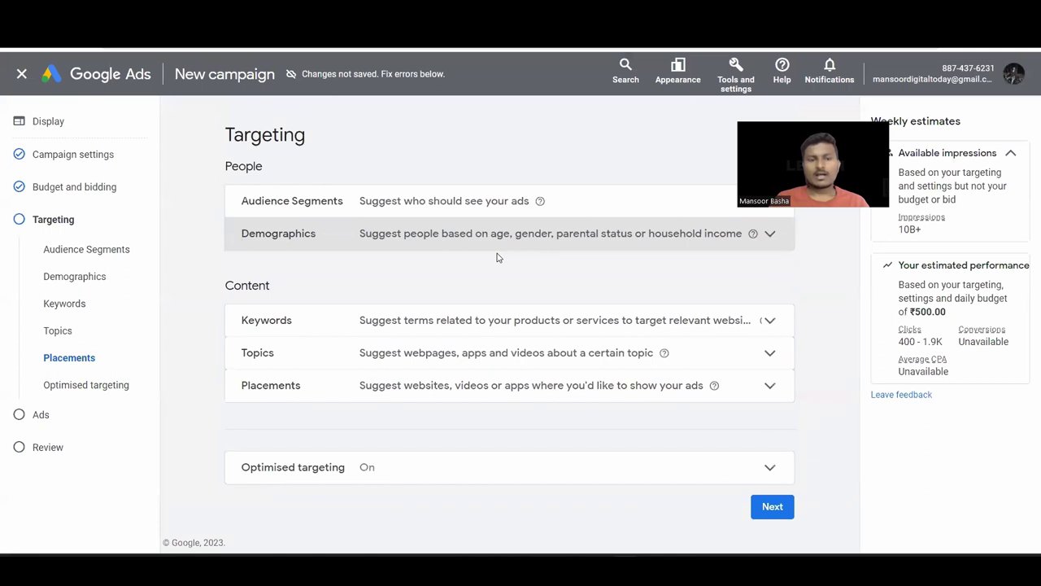
Add "Digital Marketing" and "Online marketing" as targeted keywords and close the keyword settings.
left_click(340, 323)
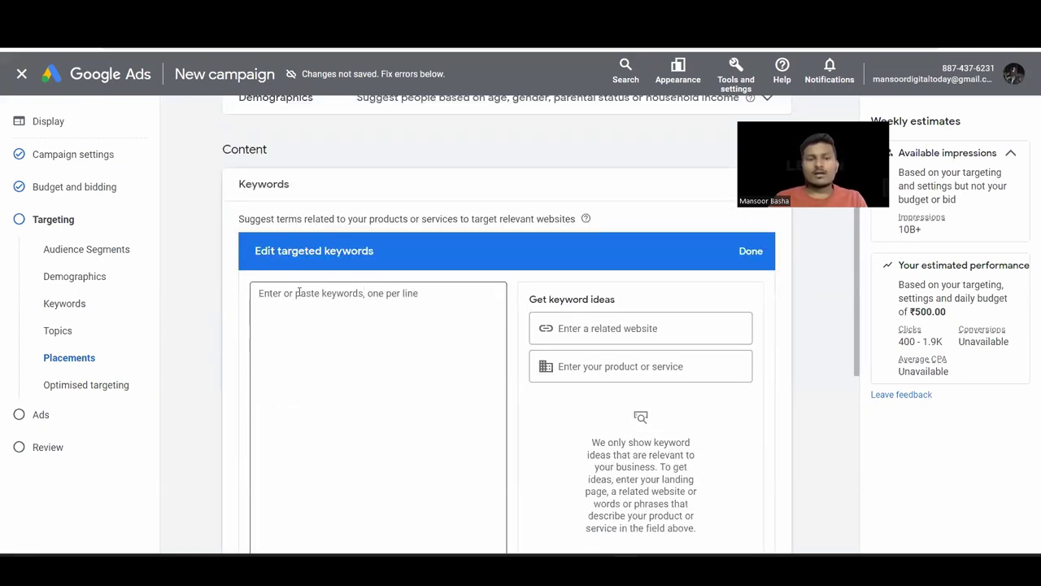
left_click(302, 301)
type("Digital Marketing")
key("Return")
type("Online marketing")
scroll(574, 155, "down", 2)
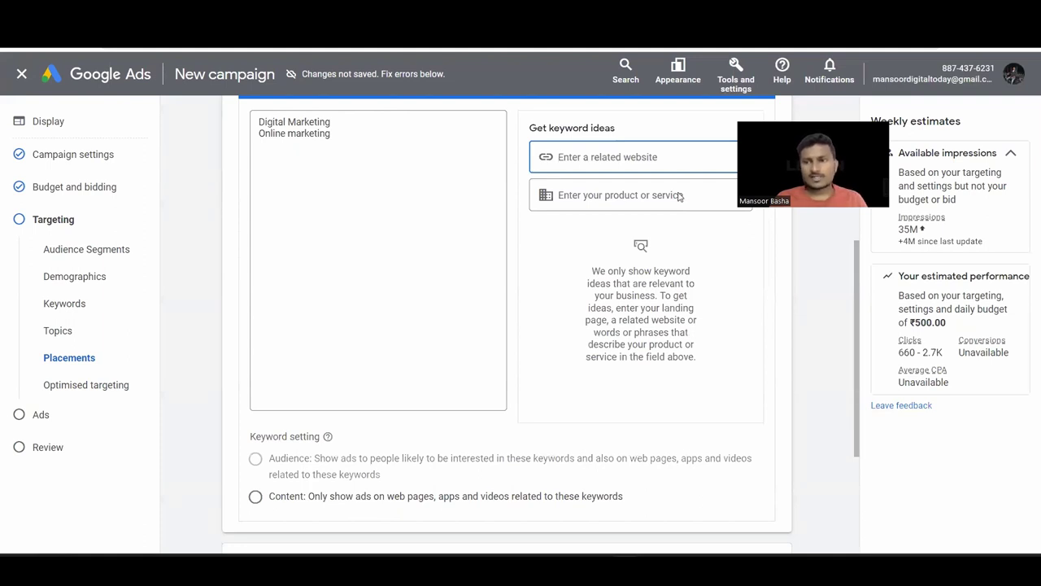
left_click(626, 194)
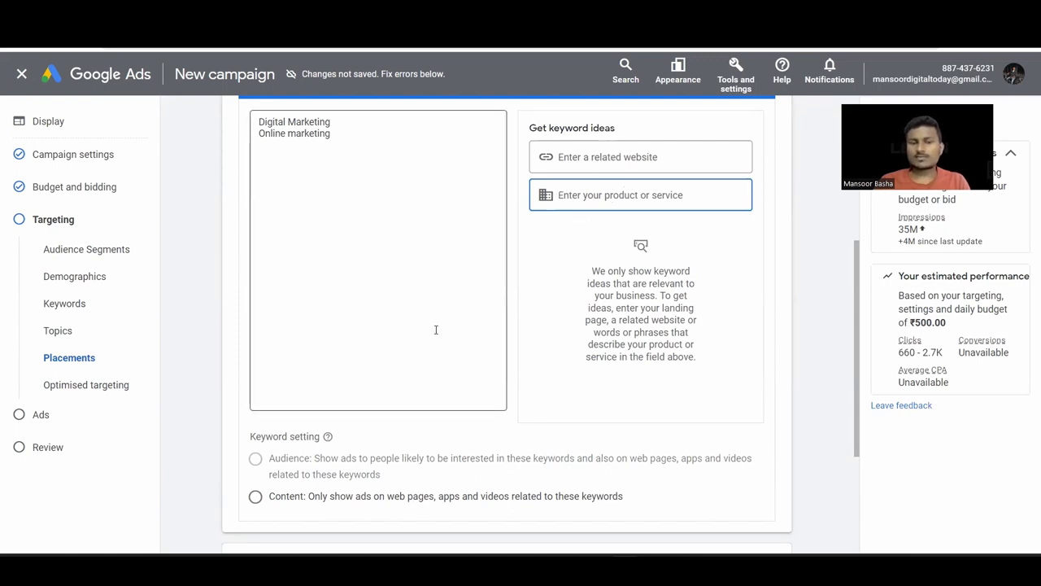
scroll(436, 330, "down", 2)
scroll(723, 228, "up", 3)
left_click(769, 126)
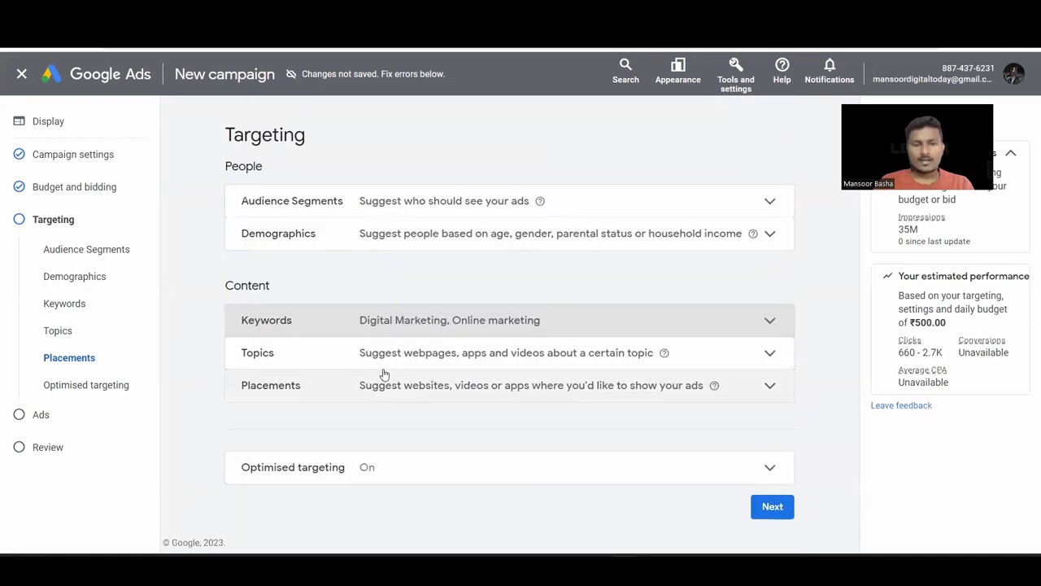
Look through the full list of top-level categories in the topics targeting.
left_click(395, 359)
scroll(405, 409, "down", 3)
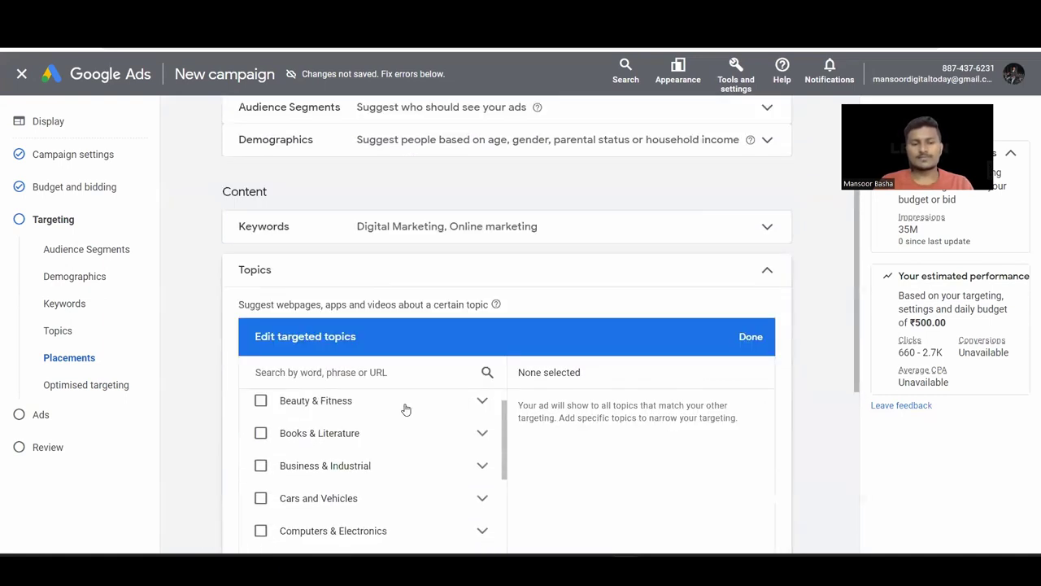
scroll(457, 300, "down", 2)
scroll(383, 330, "up", 5)
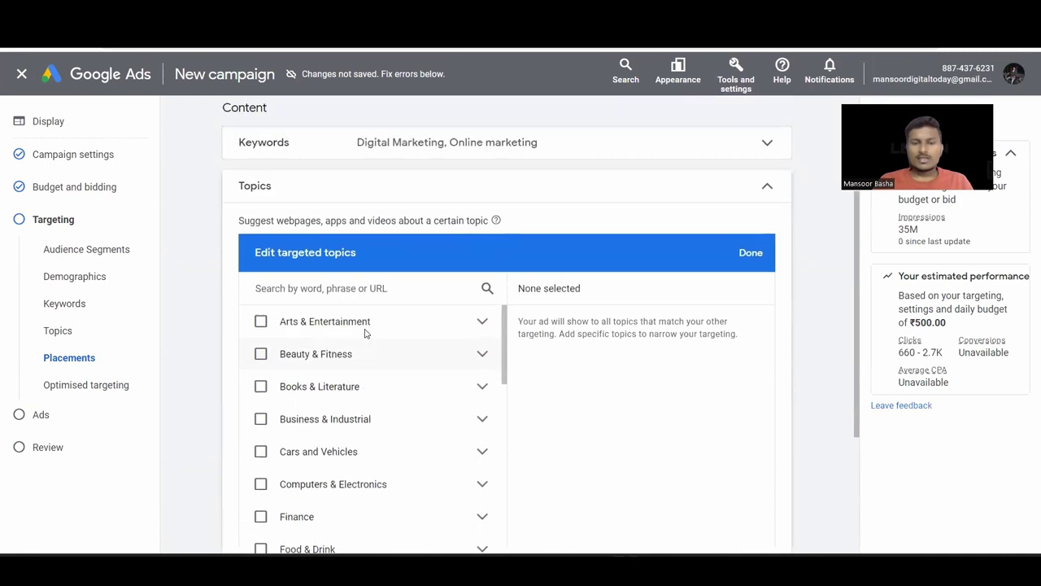
scroll(414, 336, "down", 5)
scroll(372, 371, "down", 5)
scroll(371, 371, "down", 10)
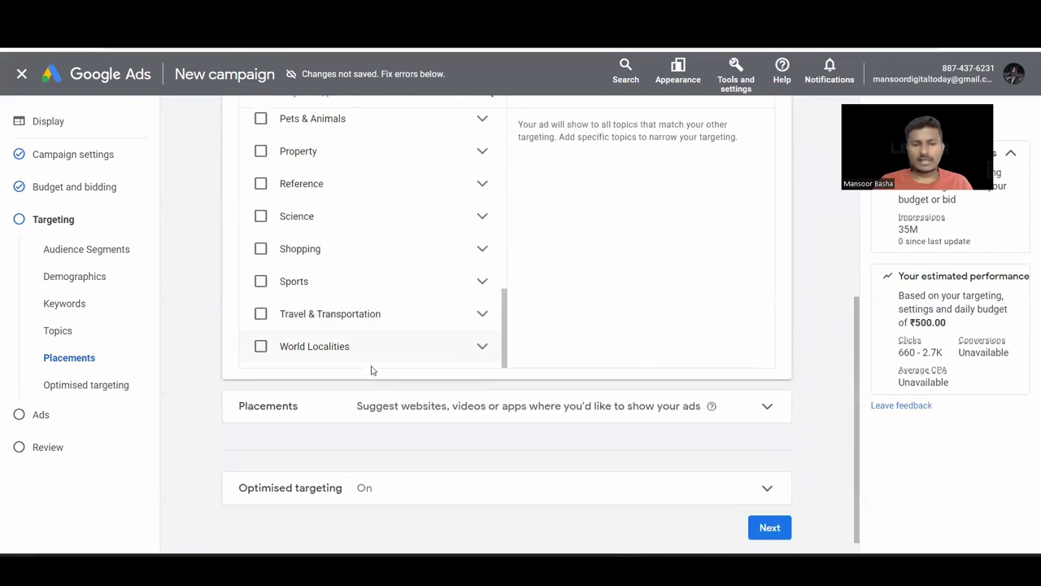
scroll(372, 360, "up", 5)
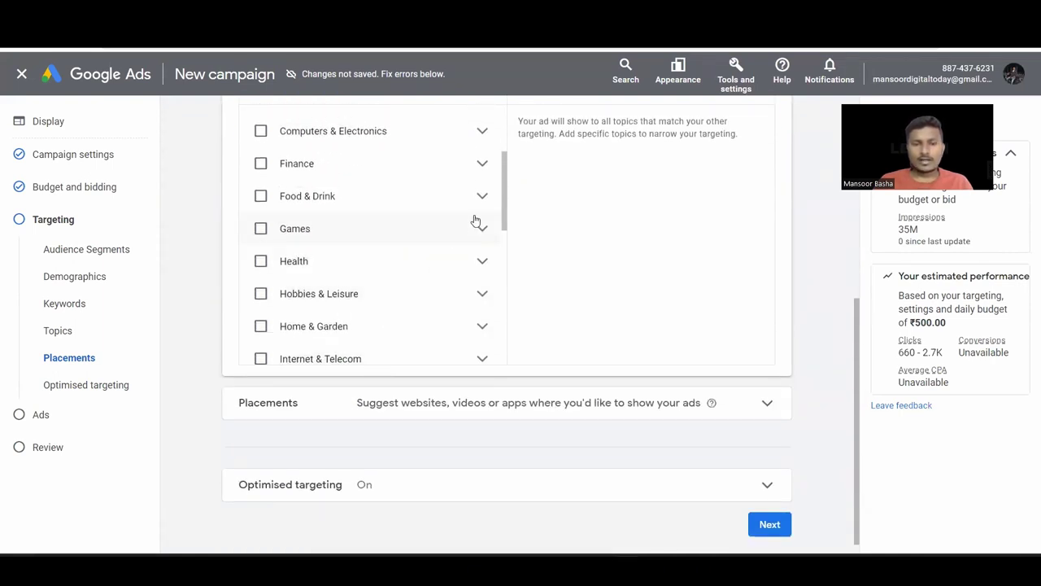
Examine the subtopics under Games, including Board Games and Card Games, and close the topics targeting without selecting any.
left_click(482, 228)
scroll(372, 298, "down", 1)
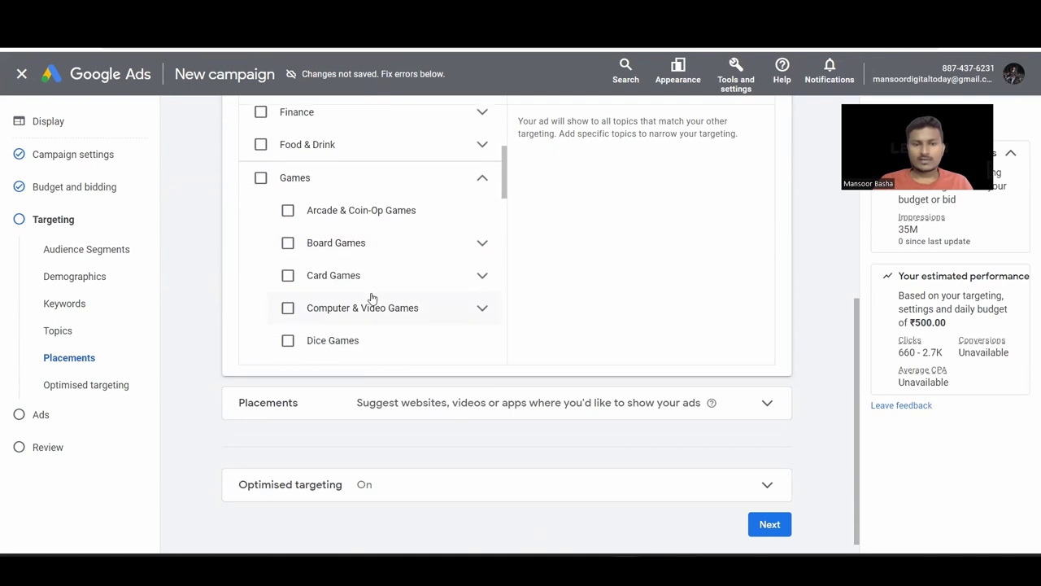
left_click(485, 242)
scroll(394, 290, "down", 1)
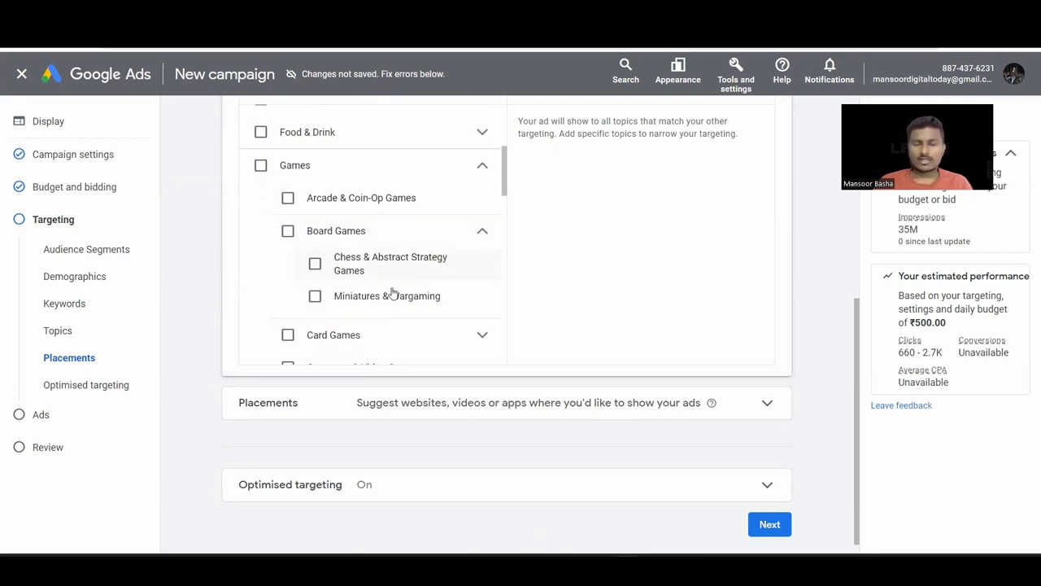
left_click(481, 223)
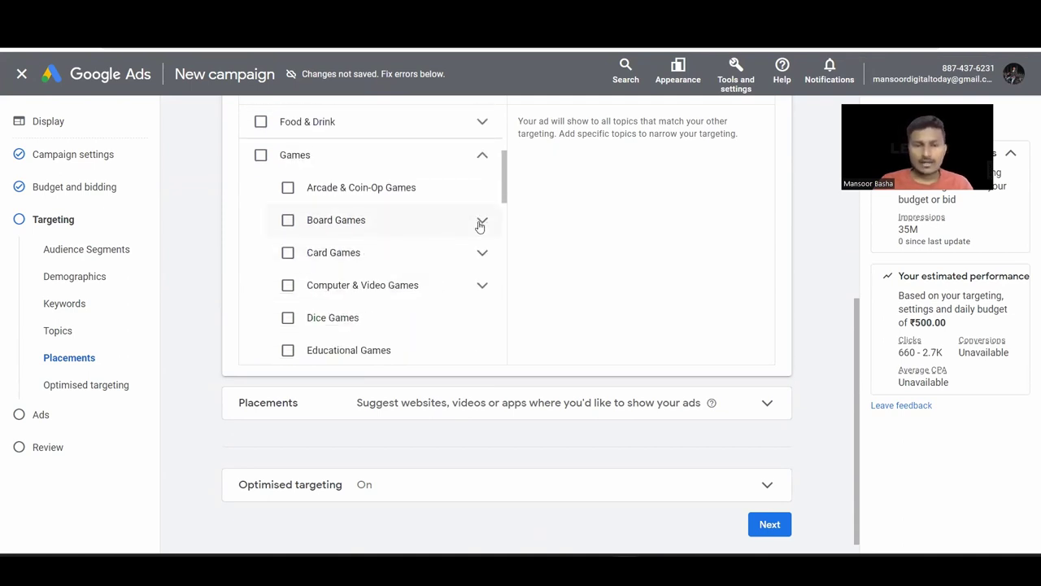
left_click(482, 253)
scroll(406, 281, "down", 1)
scroll(406, 280, "up", 1)
left_click(484, 256)
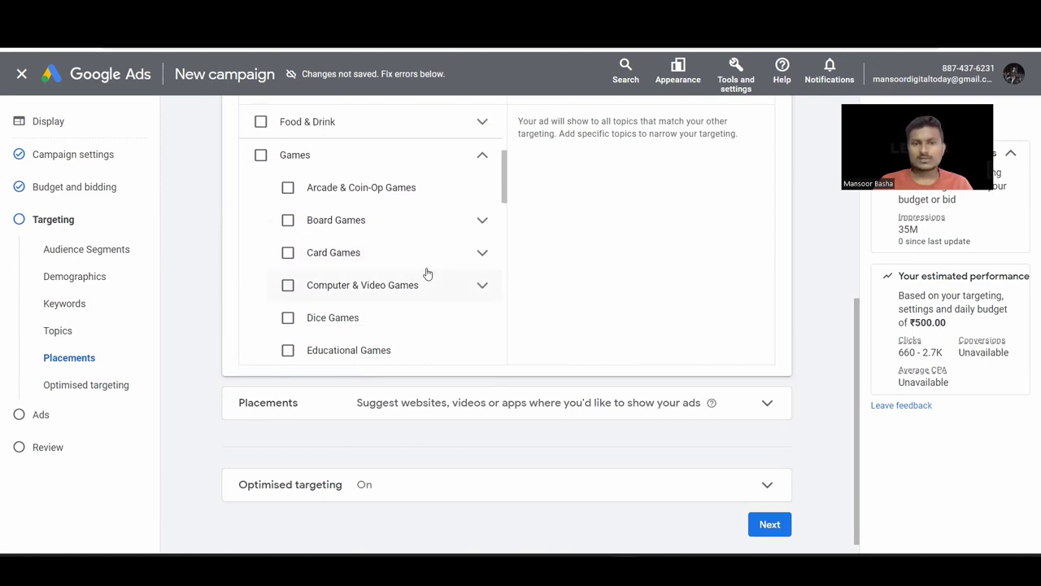
scroll(425, 272, "up", 3)
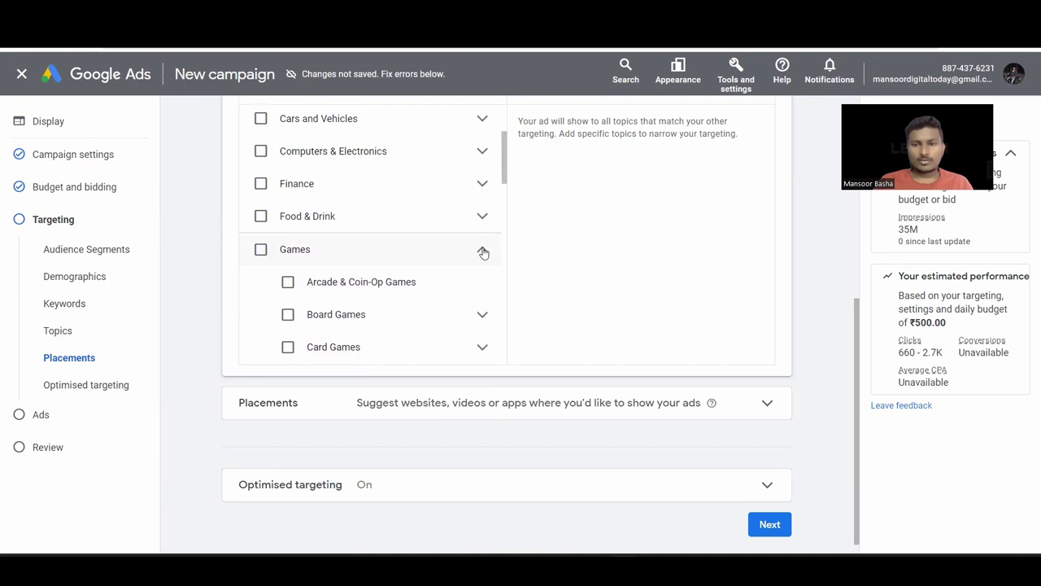
left_click(484, 253)
scroll(447, 210, "up", 8)
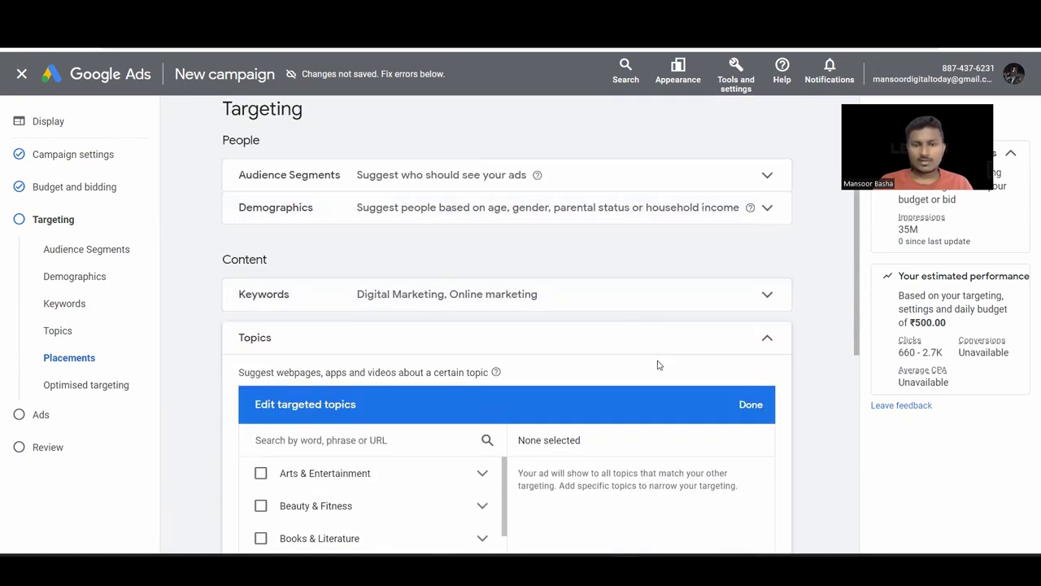
left_click(599, 355)
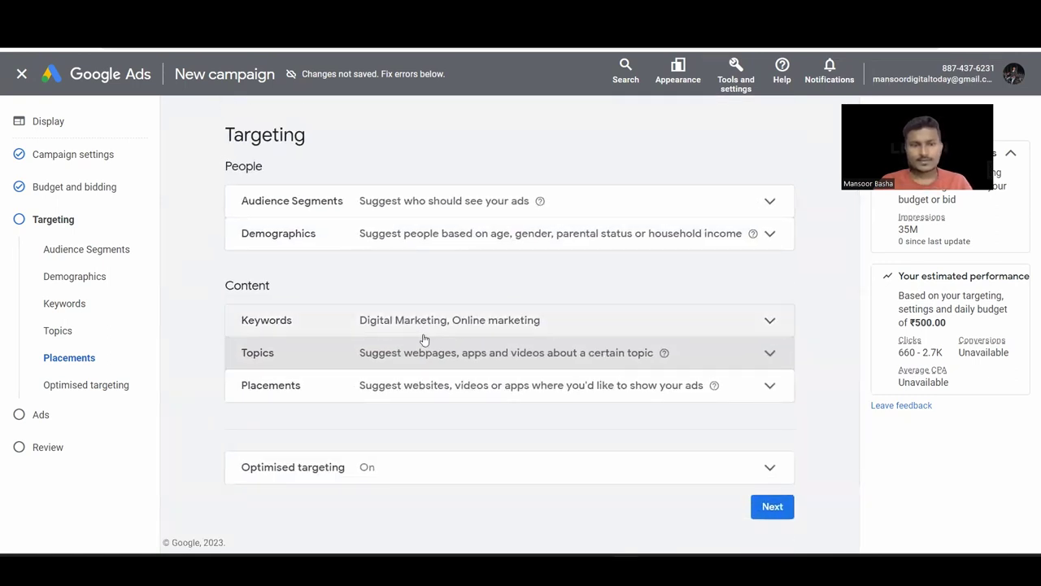
left_click(372, 385)
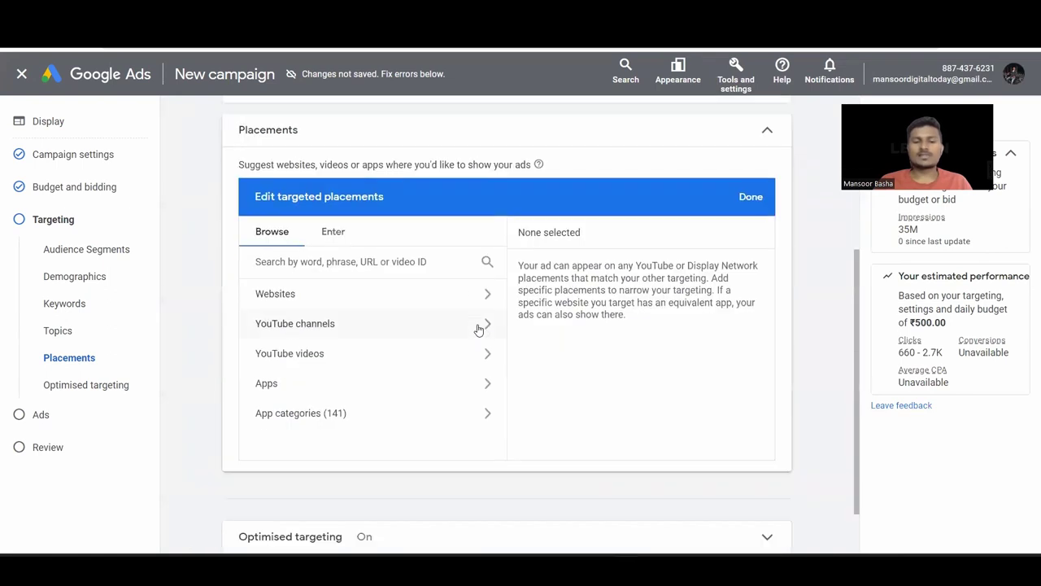
left_click(352, 266)
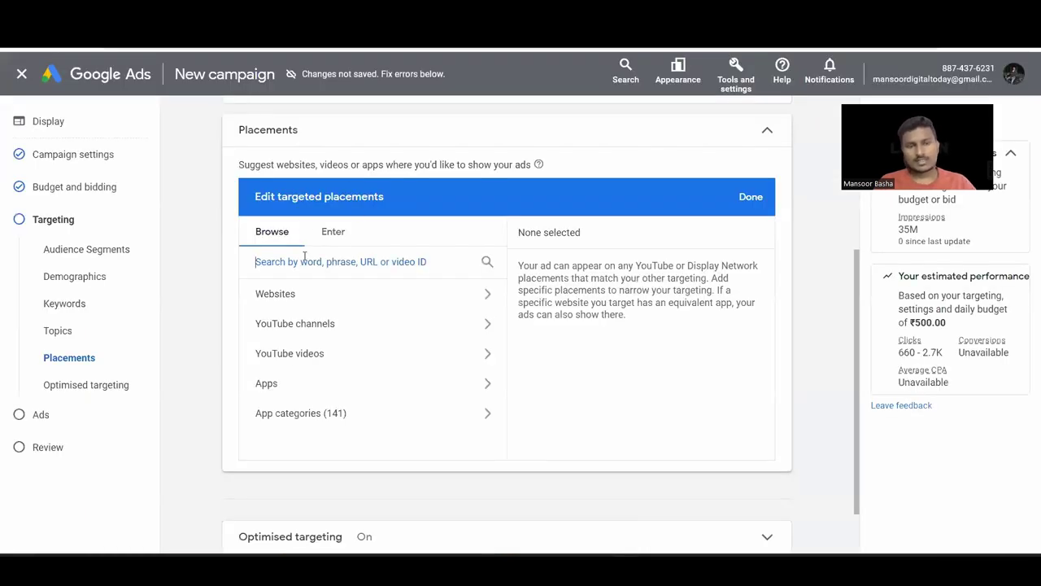
type("https://www.bbc.com/")
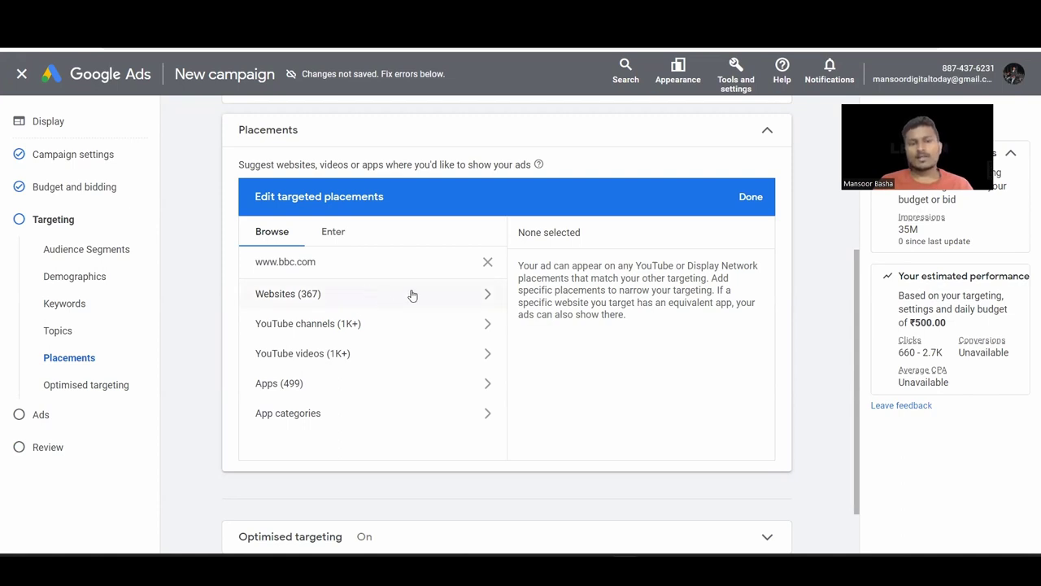
left_click(492, 295)
scroll(406, 407, "down", 5)
scroll(405, 406, "down", 5)
scroll(405, 407, "up", 3)
scroll(404, 372, "up", 2)
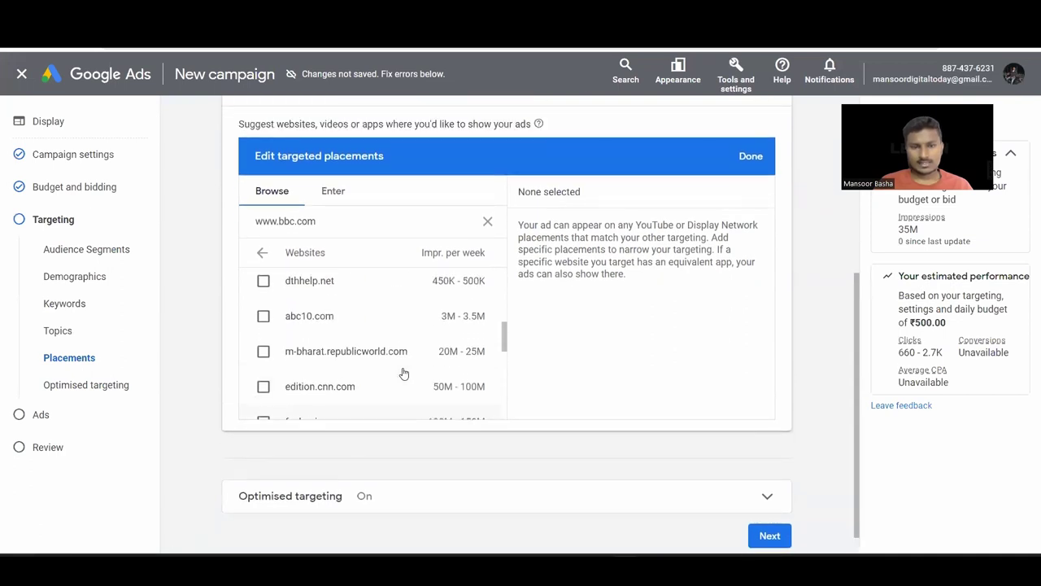
left_click(262, 252)
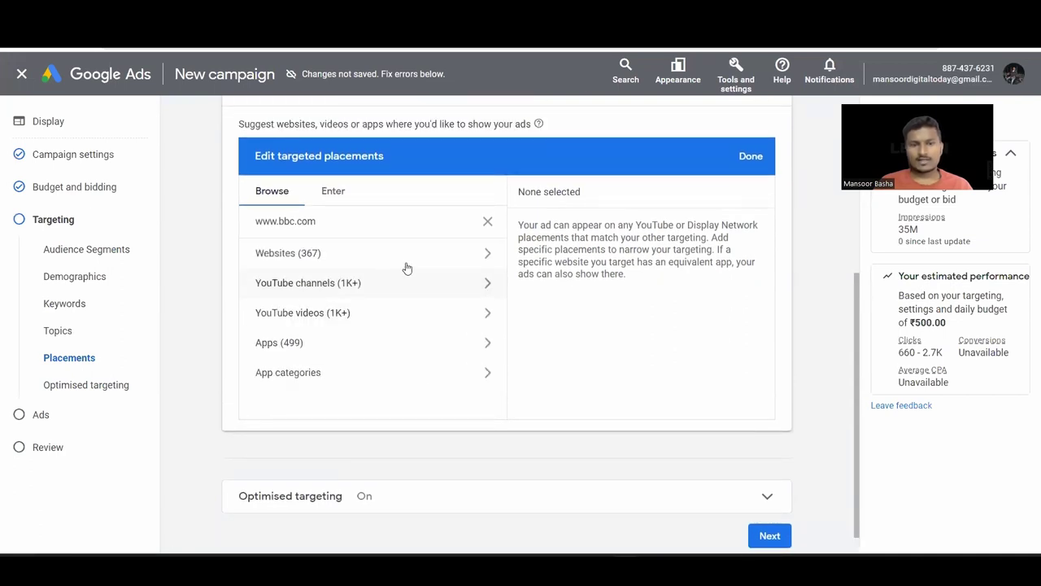
Look through the YouTube channels matching the placement search.
left_click(494, 288)
scroll(423, 382, "down", 2)
scroll(383, 390, "up", 4)
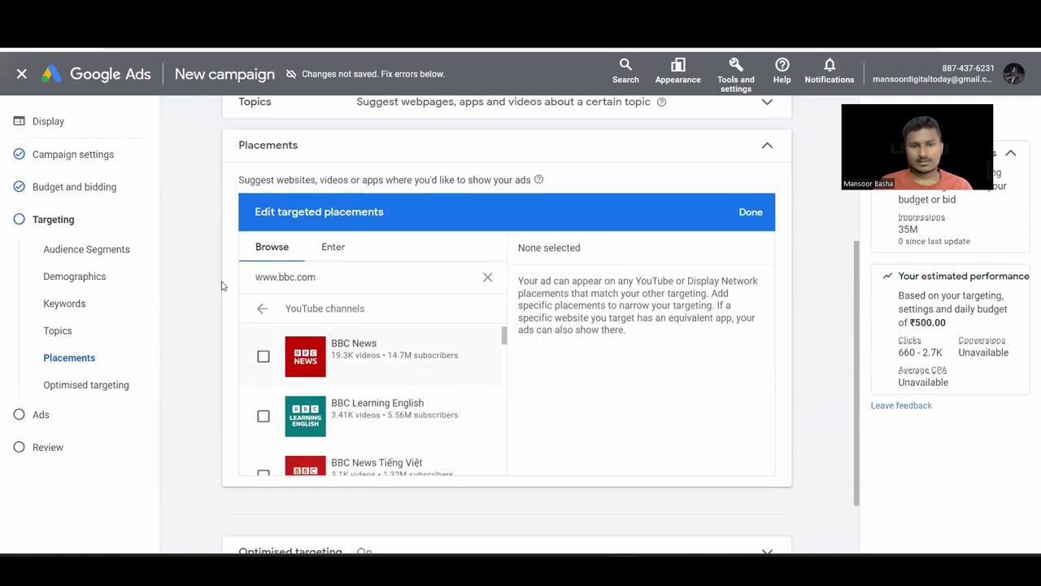
View the option for entering multiple placement URLs, then clear the placement search and close the placements settings.
left_click(334, 247)
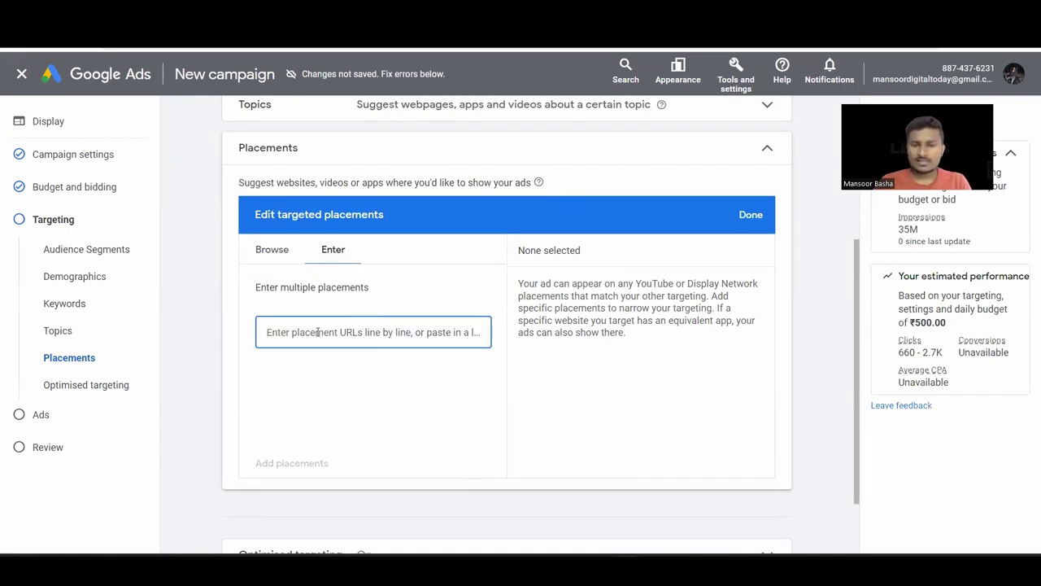
left_click(271, 250)
left_click(487, 282)
left_click(767, 153)
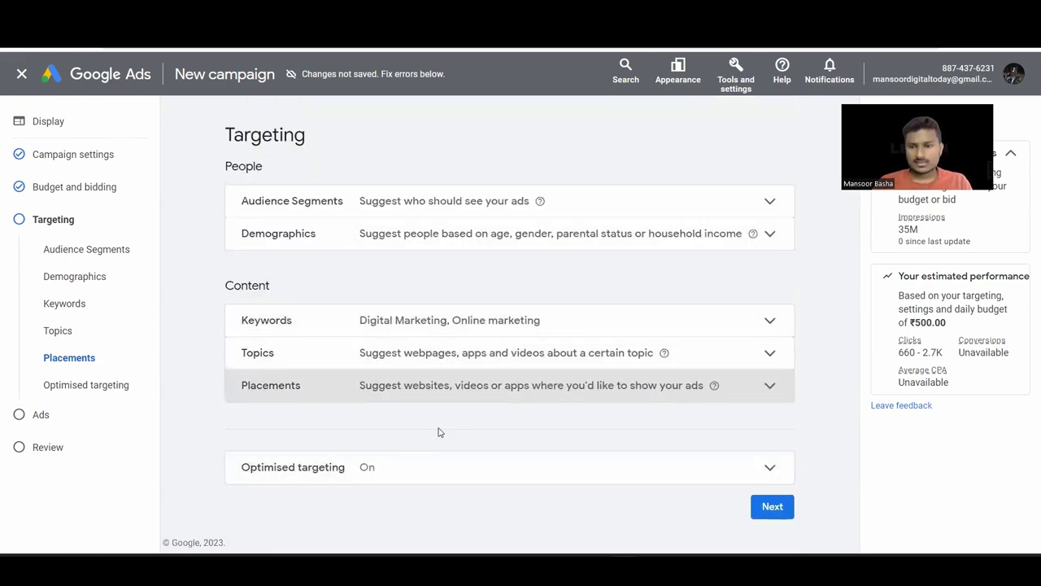
Finish the targeting settings and proceed to ad creation.
left_click(770, 507)
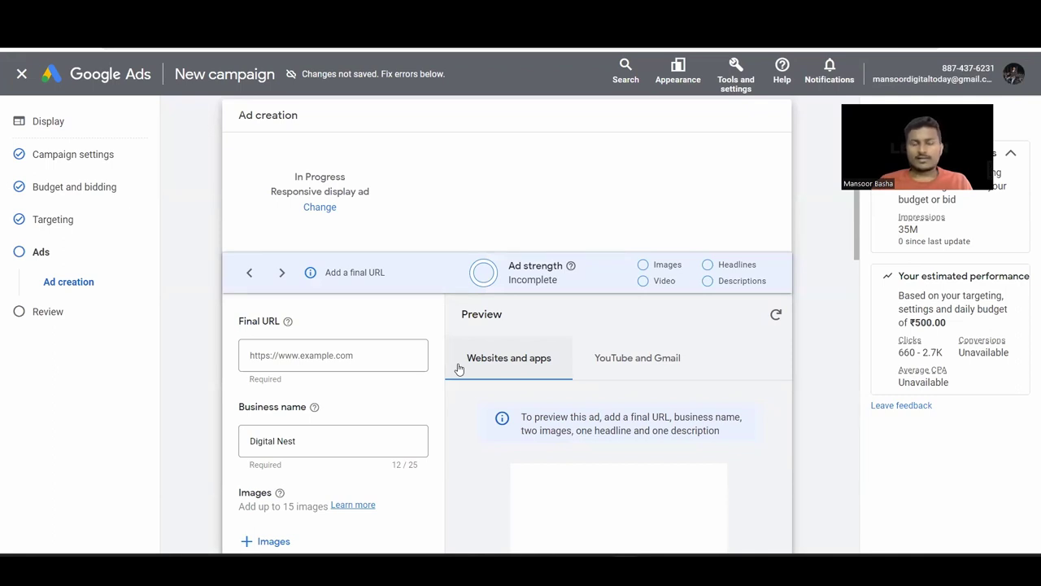
scroll(476, 204, "up", 1)
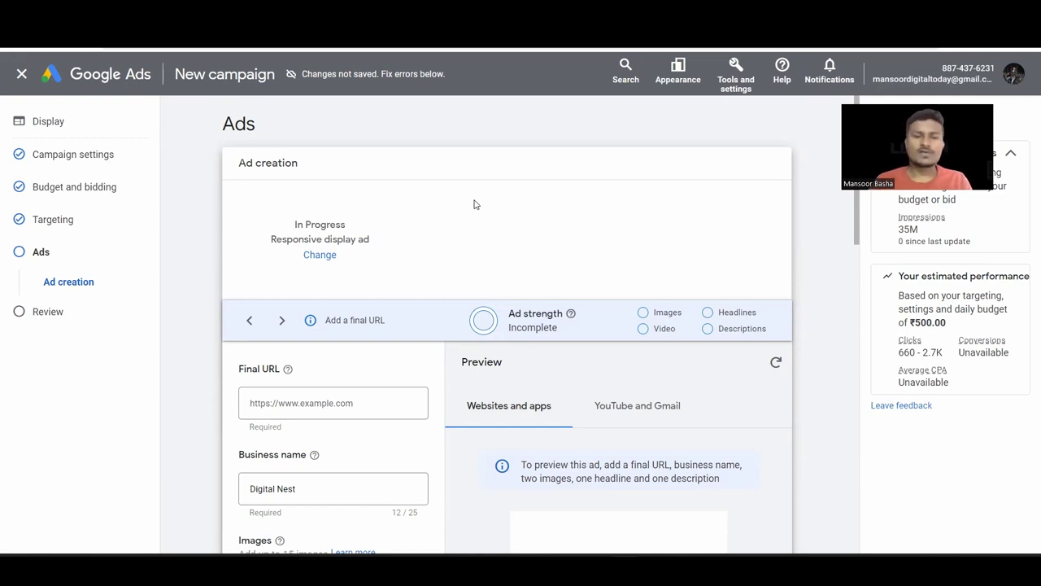
Try the Upload display ads type, view its form and return to the responsive display ad.
left_click(324, 258)
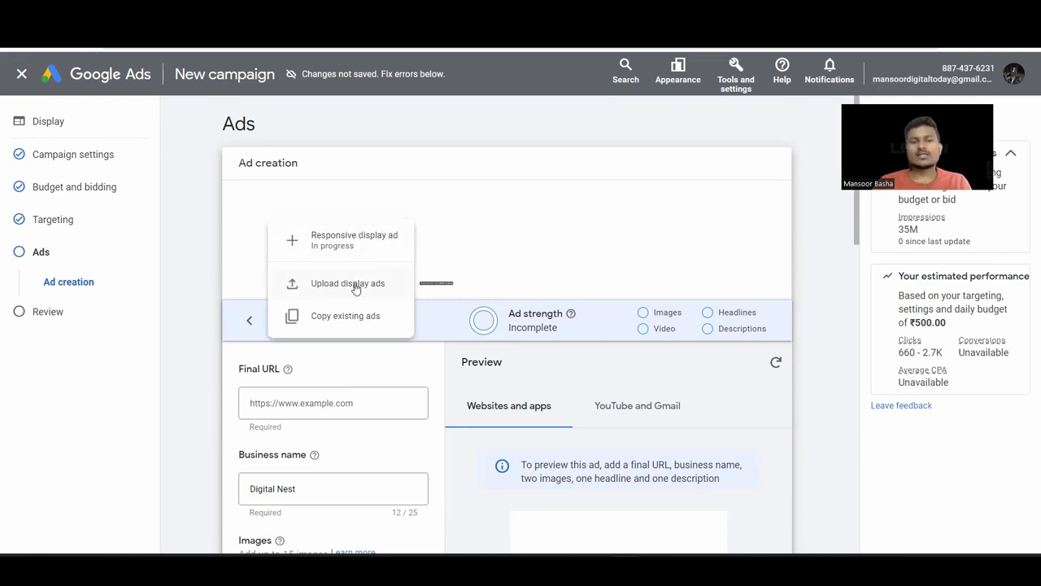
left_click(355, 287)
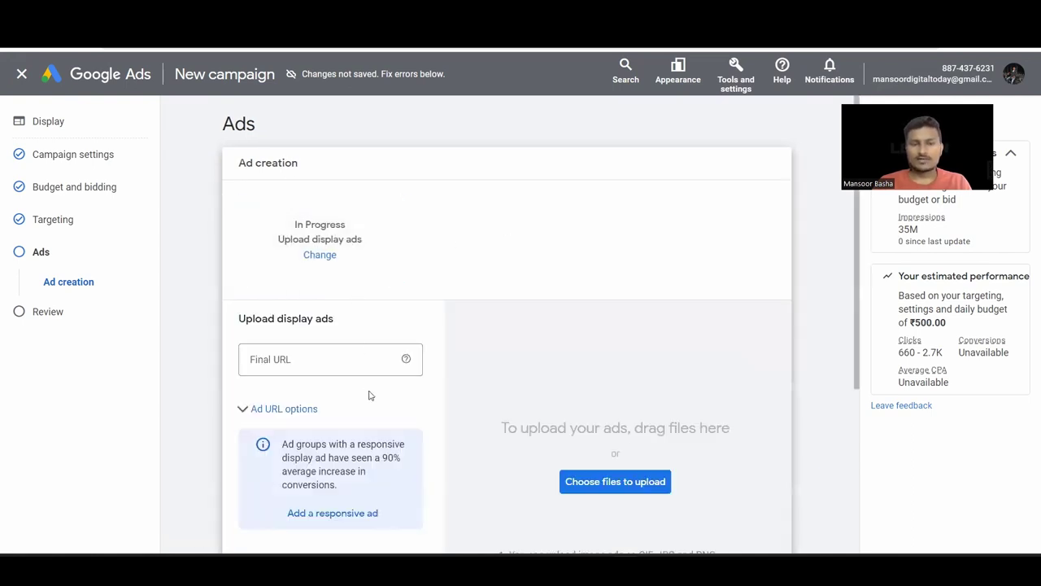
scroll(369, 396, "down", 1)
left_click(320, 192)
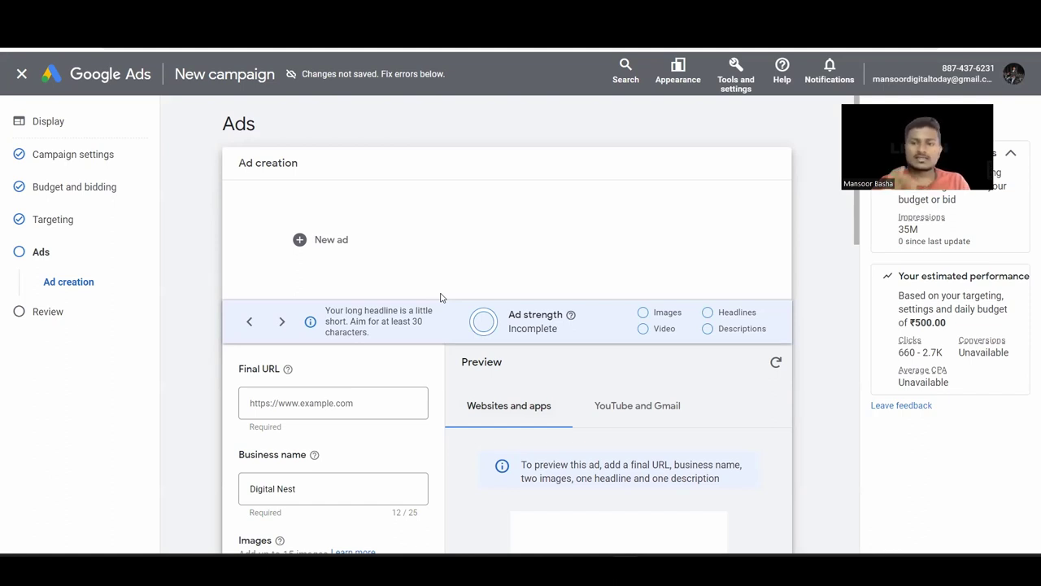
scroll(447, 368, "down", 1)
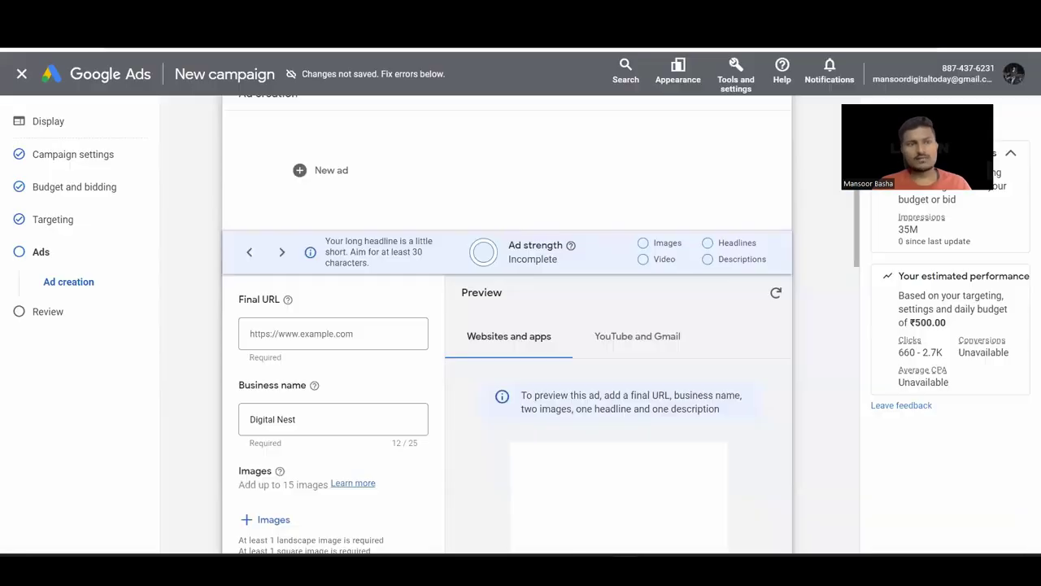
left_click(318, 331)
type("https://www.digitalnest.in/")
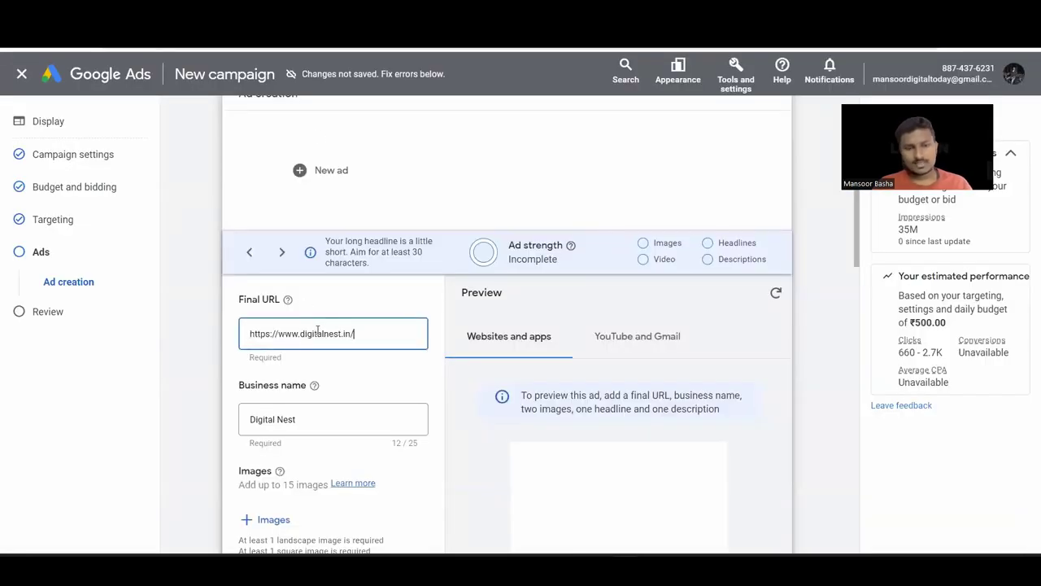
Open the help on ad images and review the recommended sizes, minimum sizes and file limits for landscape, square and portrait images.
scroll(465, 372, "down", 1)
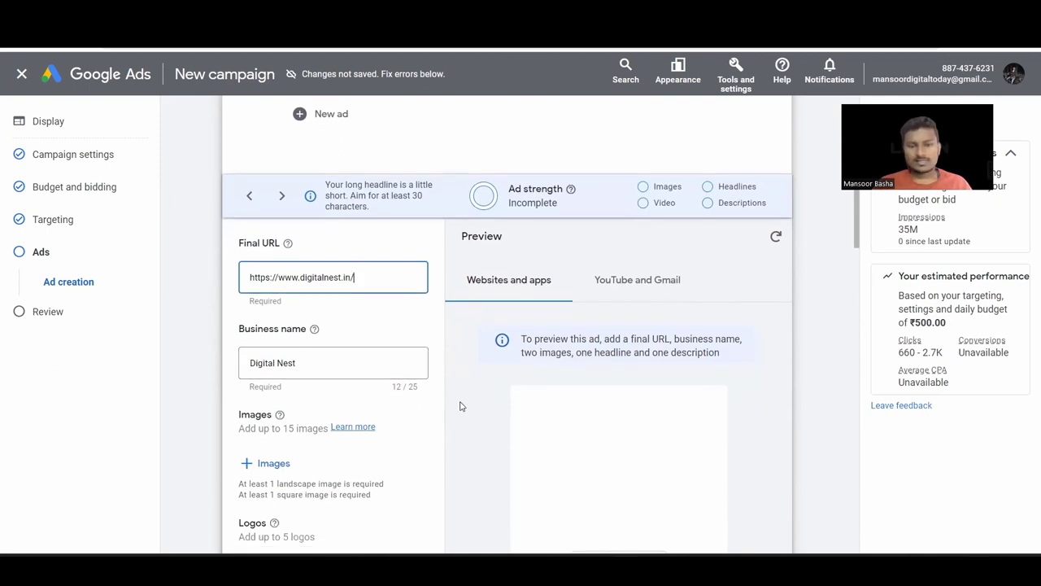
scroll(460, 405, "down", 1)
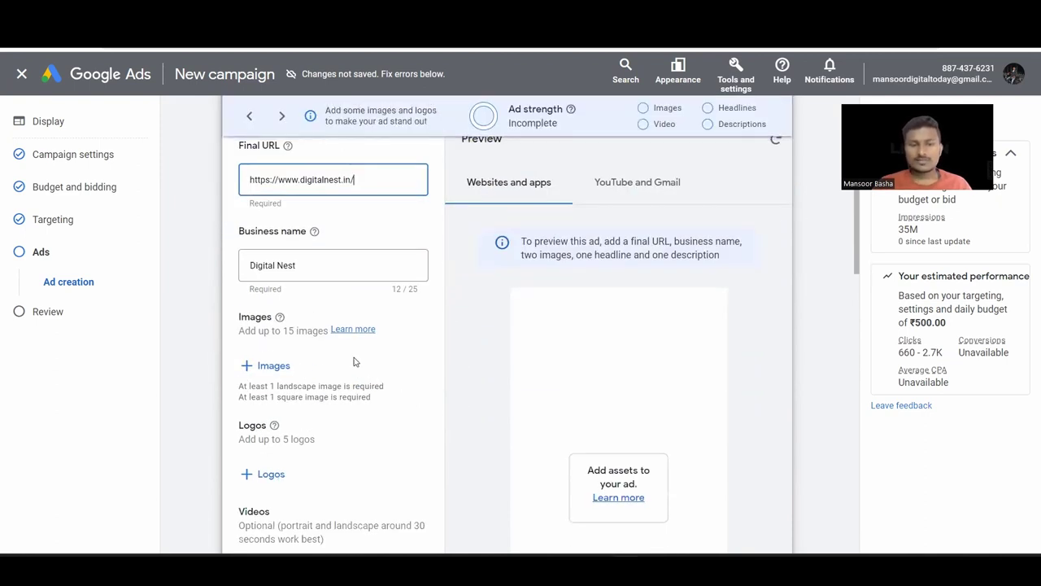
left_click(354, 330)
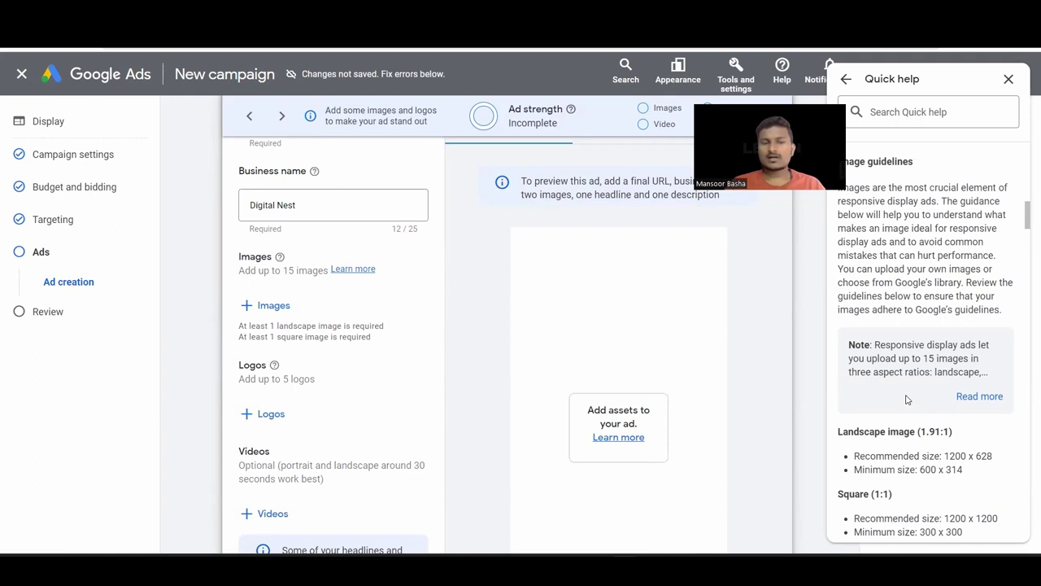
scroll(907, 399, "down", 10)
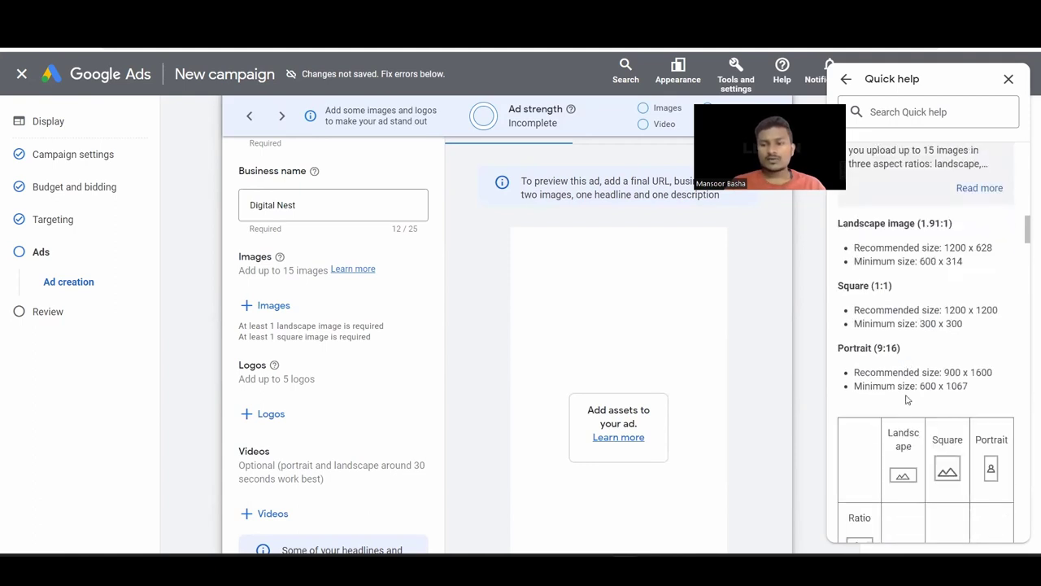
scroll(905, 399, "down", 3)
scroll(901, 350, "up", 3)
scroll(902, 348, "down", 4)
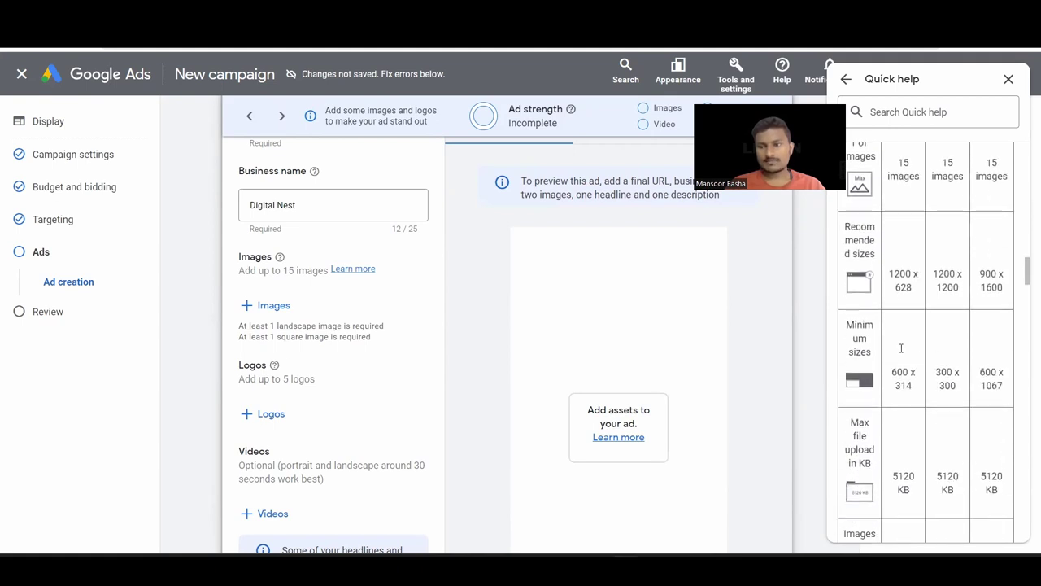
scroll(901, 348, "down", 4)
scroll(901, 348, "up", 2)
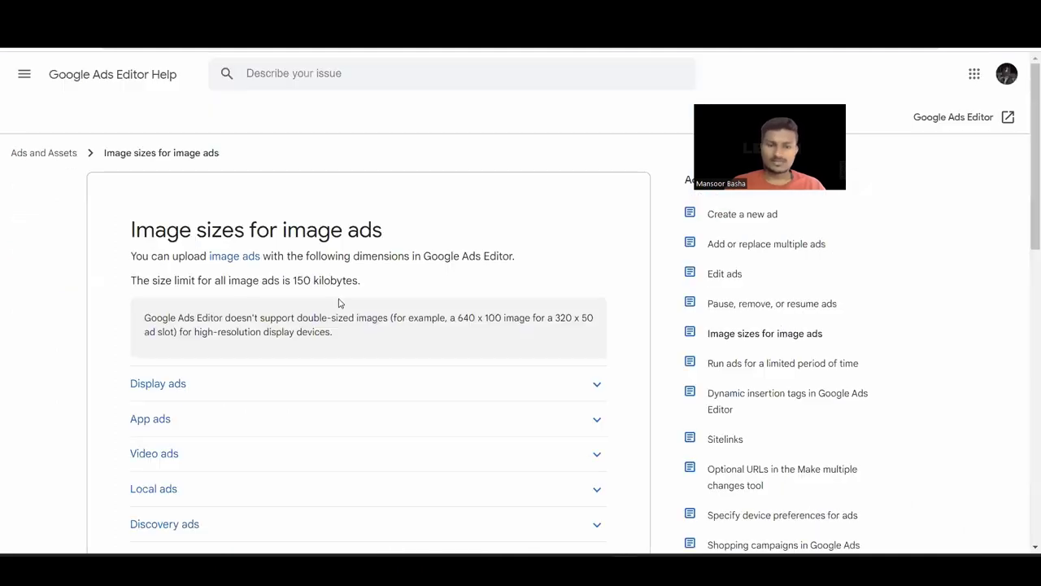
Look through the Display ads dimensions in the "Image sizes for image ads" help article.
scroll(339, 302, "down", 1)
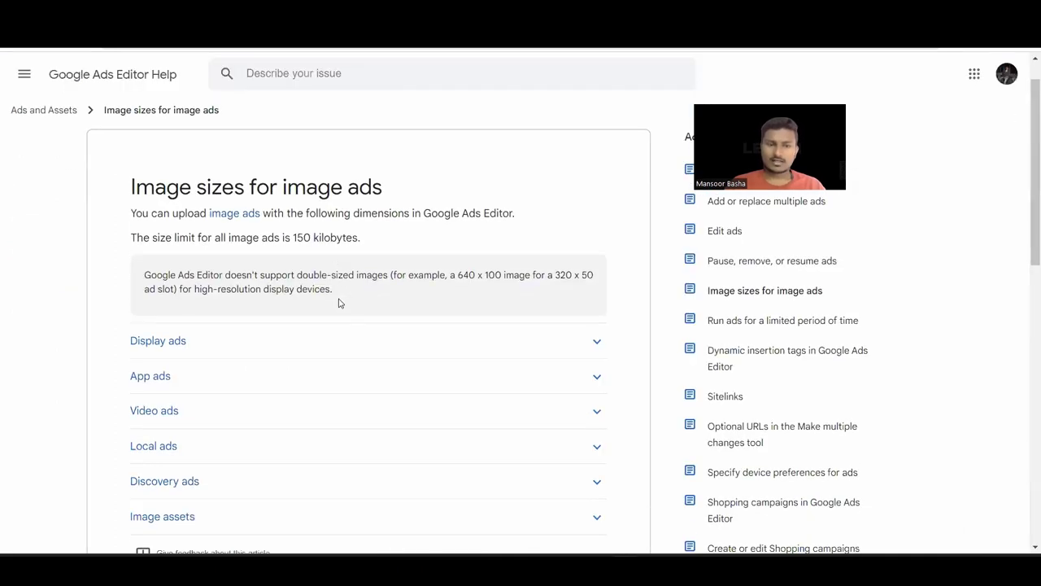
left_click(356, 335)
scroll(329, 407, "down", 11)
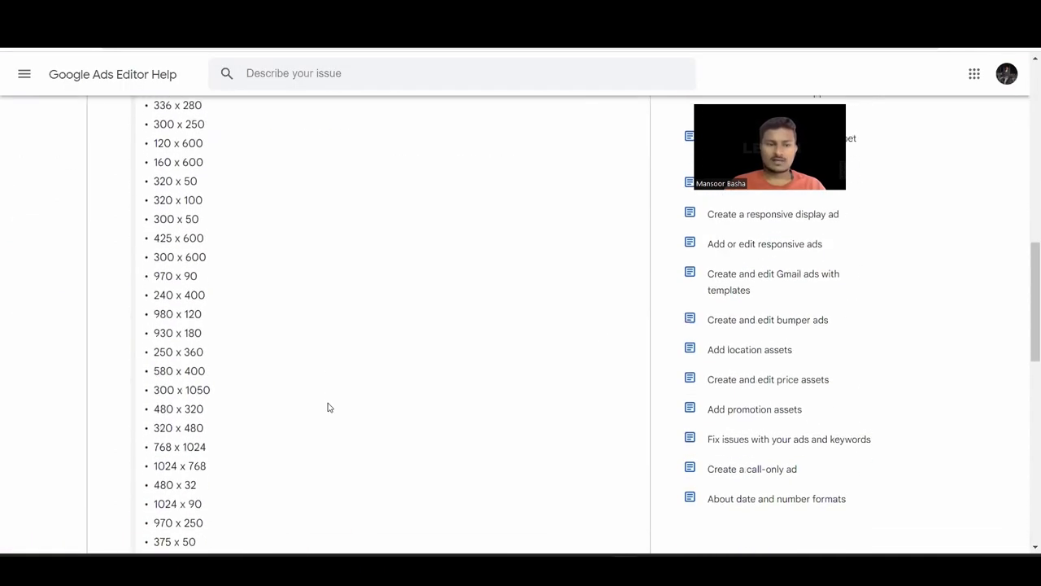
scroll(329, 406, "up", 10)
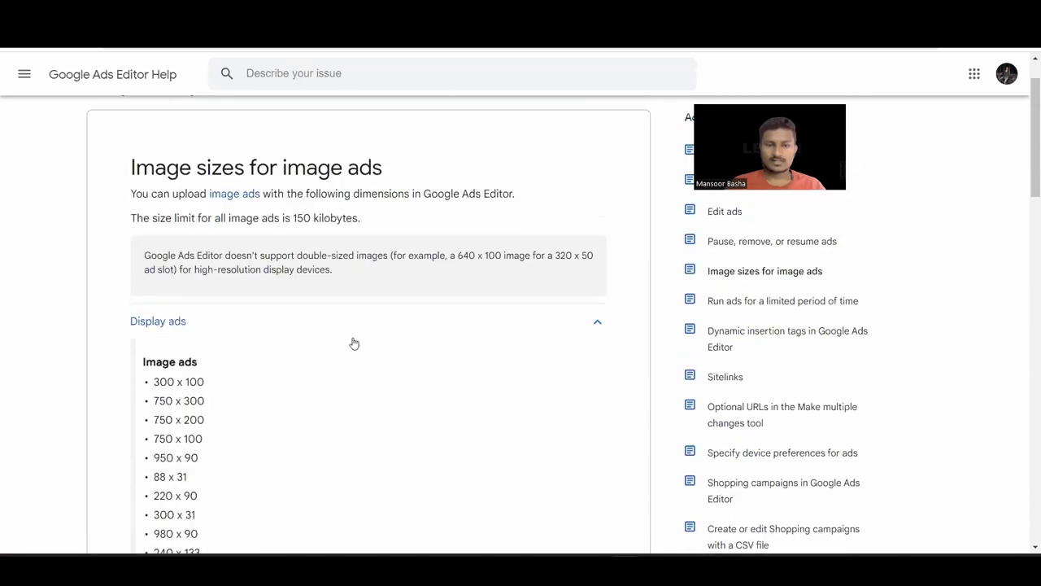
left_click(421, 331)
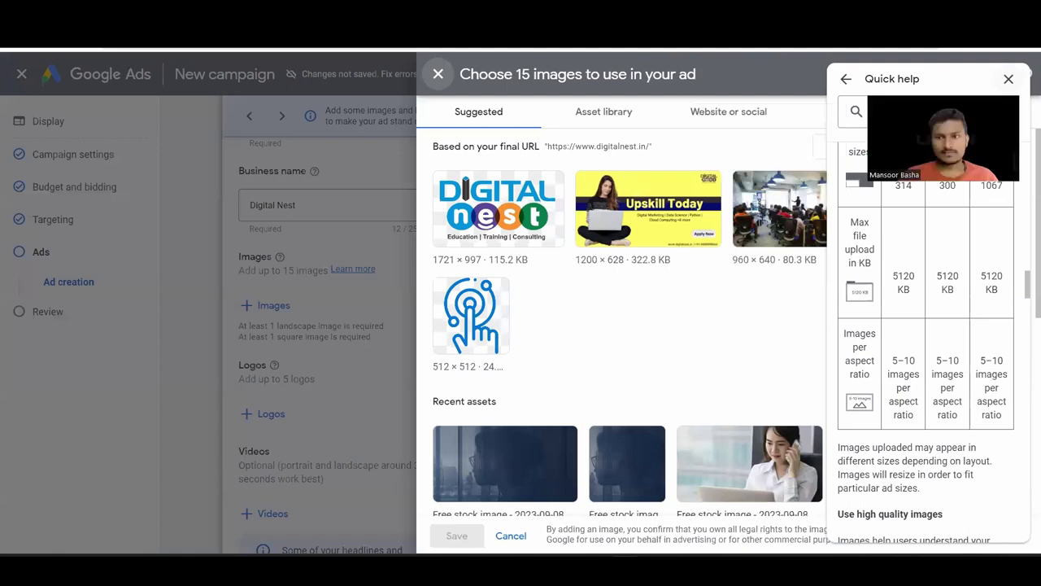
Close the quick help and look through the asset library, website or social, upload and free stock sources for ad images.
left_click(1009, 78)
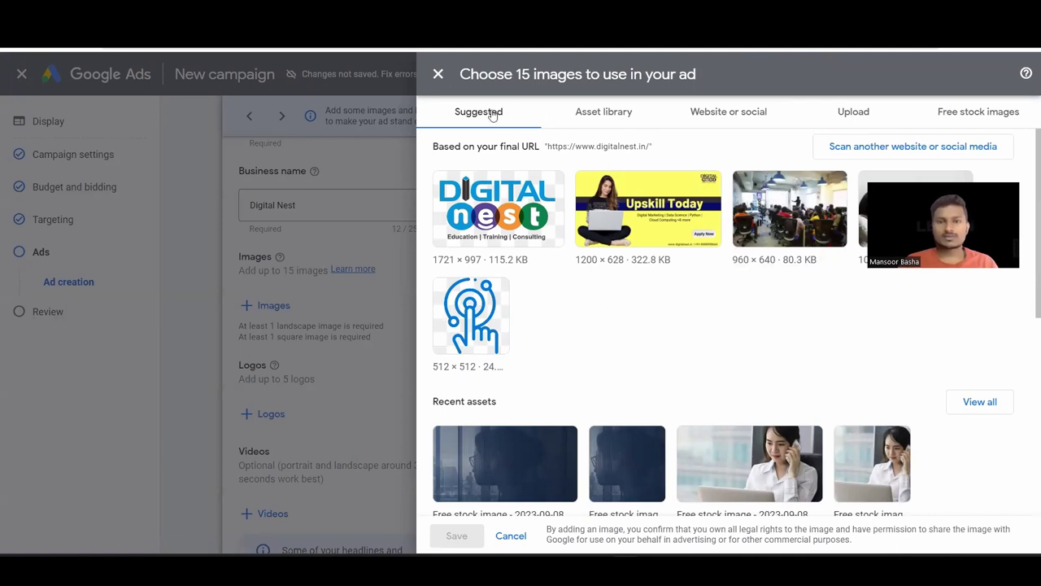
left_click(586, 114)
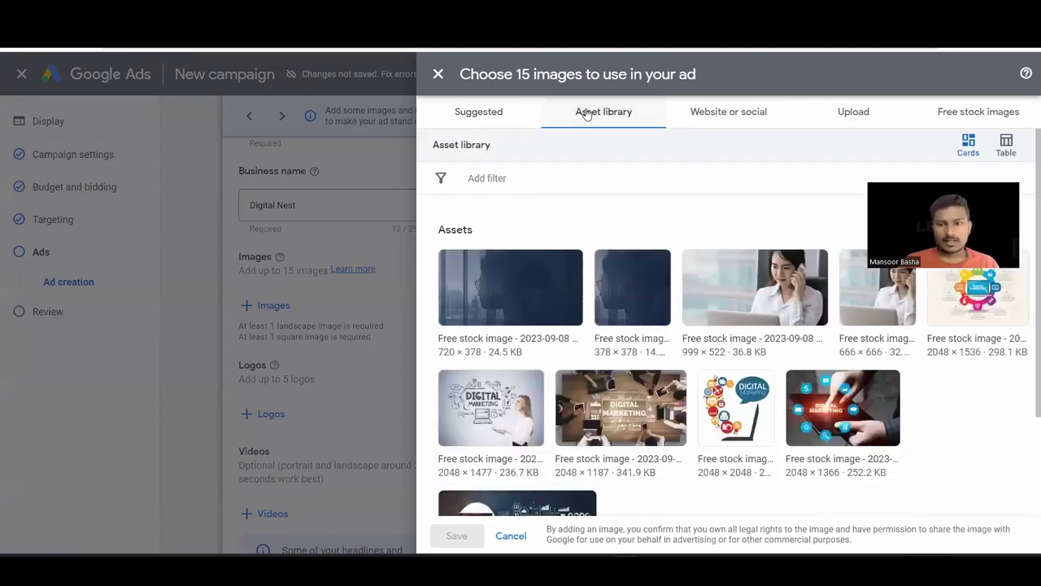
scroll(635, 358, "down", 2)
scroll(635, 357, "up", 2)
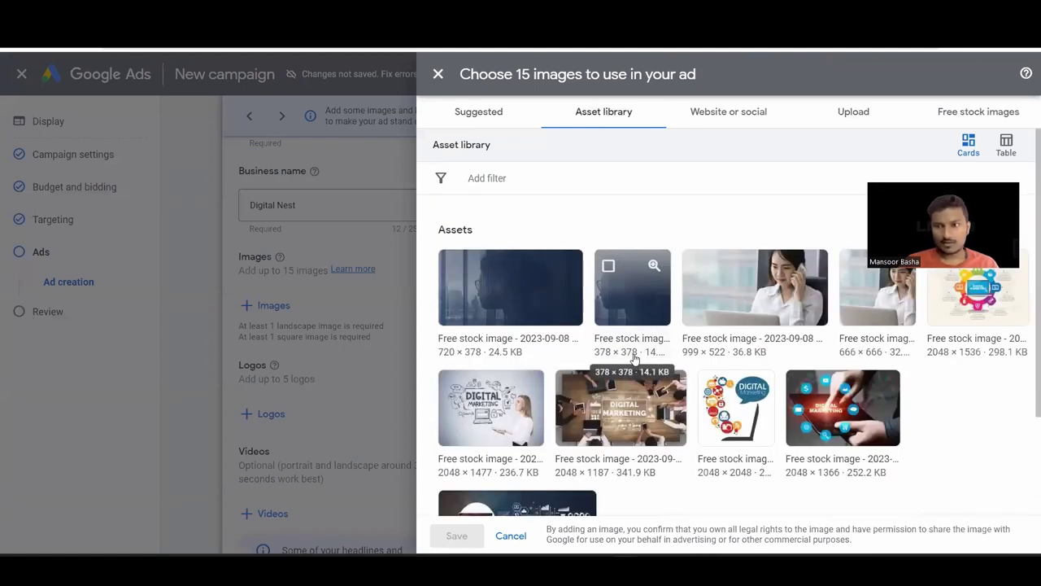
left_click(709, 122)
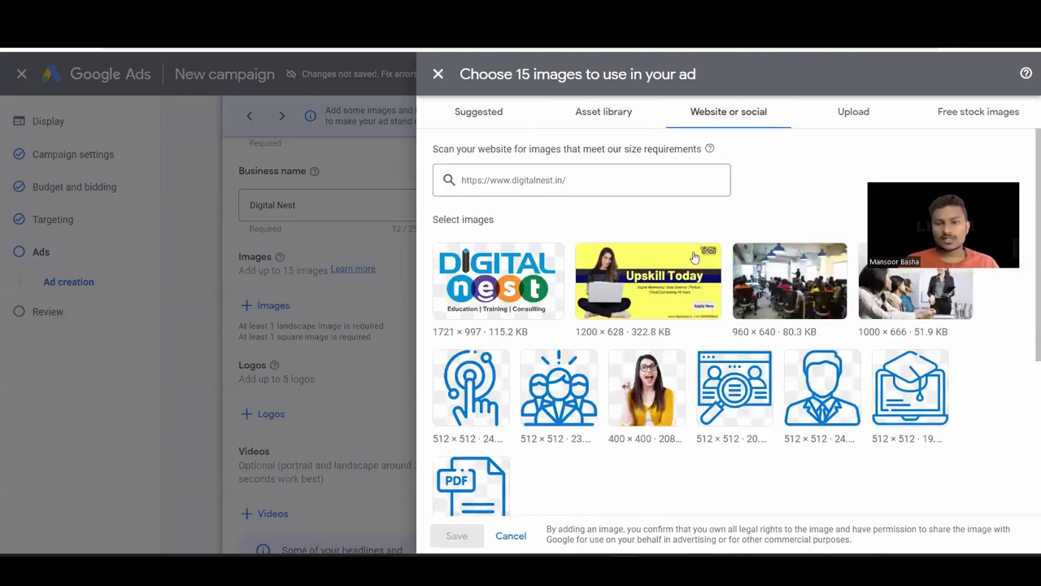
scroll(692, 386, "down", 3)
scroll(690, 385, "up", 1)
scroll(691, 386, "down", 1)
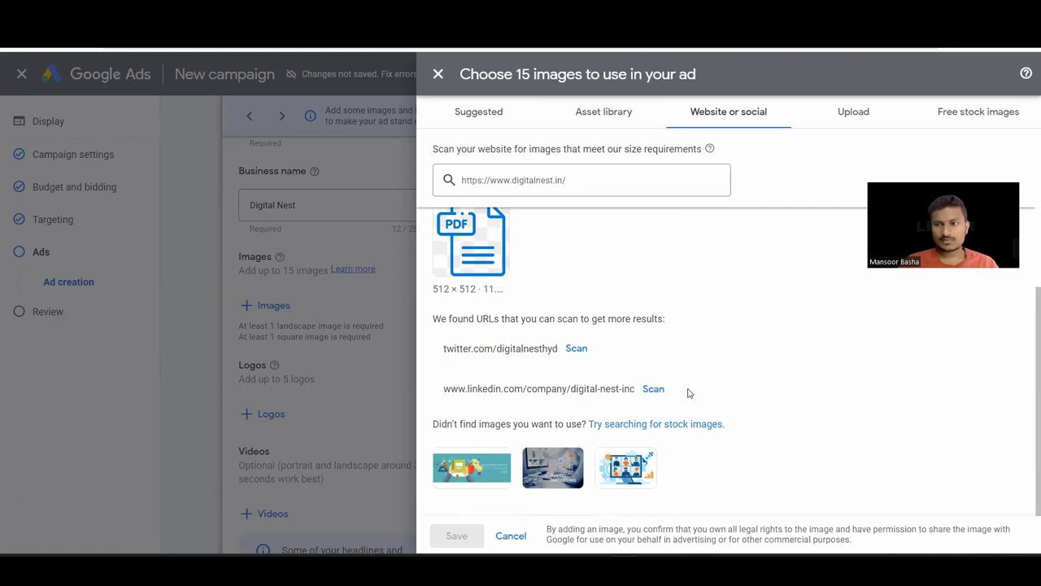
scroll(687, 393, "up", 2)
left_click(854, 114)
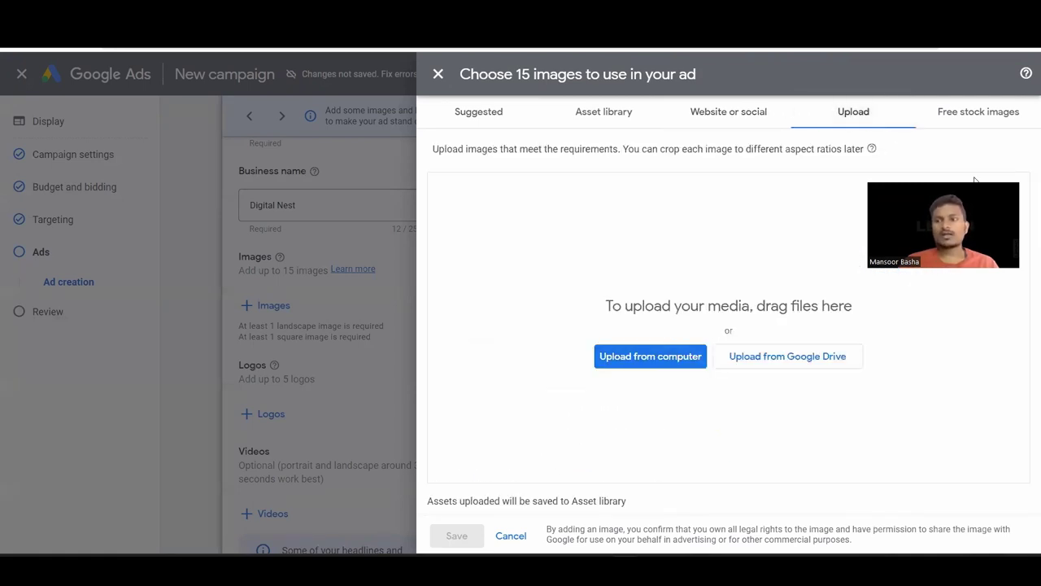
left_click(978, 113)
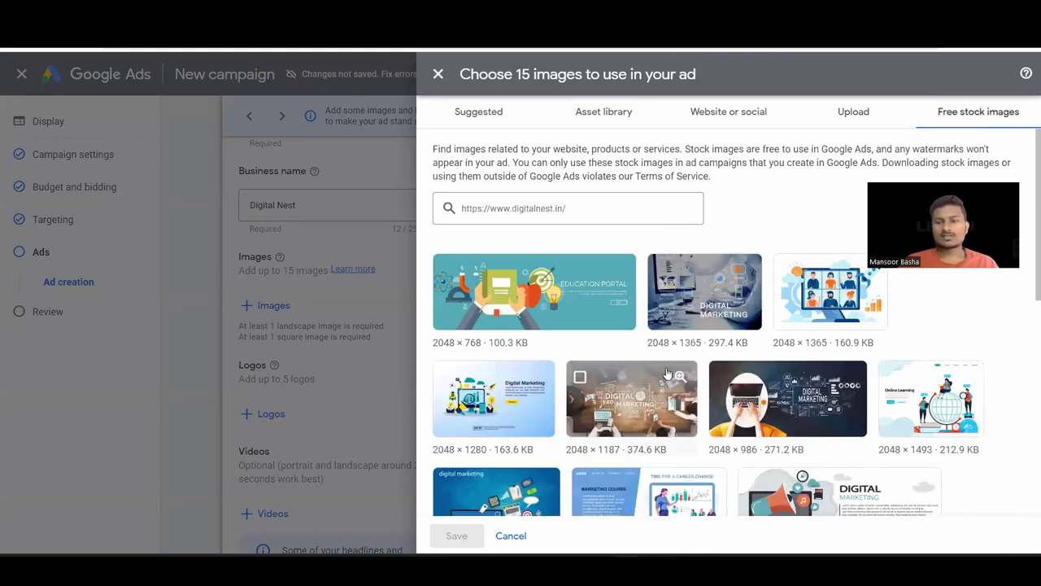
scroll(660, 367, "down", 3)
Select the suggested Digital Nest logo and Upskill Today banner plus stock images from the asset library, and save them as ad images.
left_click(478, 112)
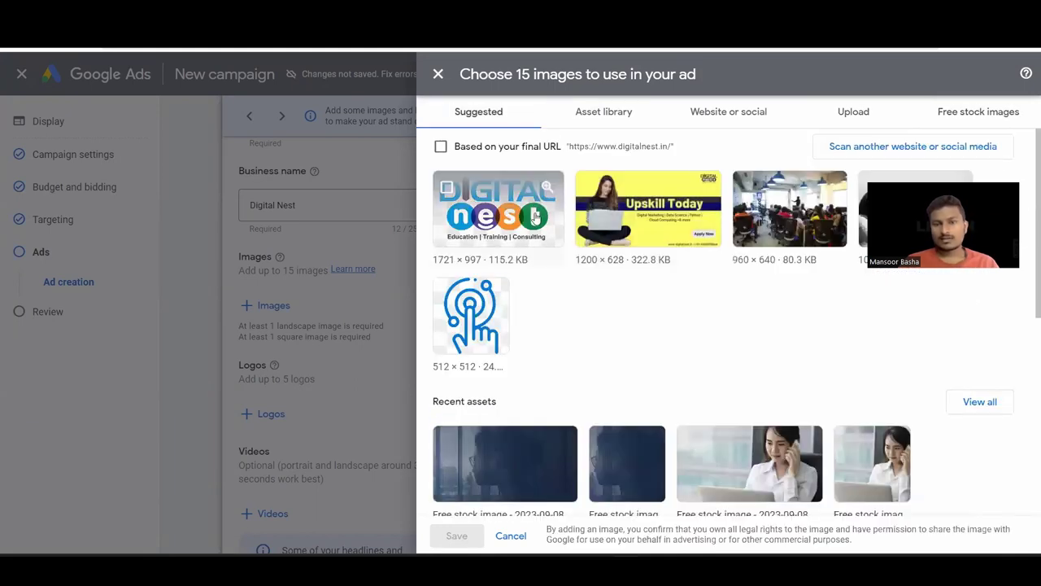
left_click(476, 187)
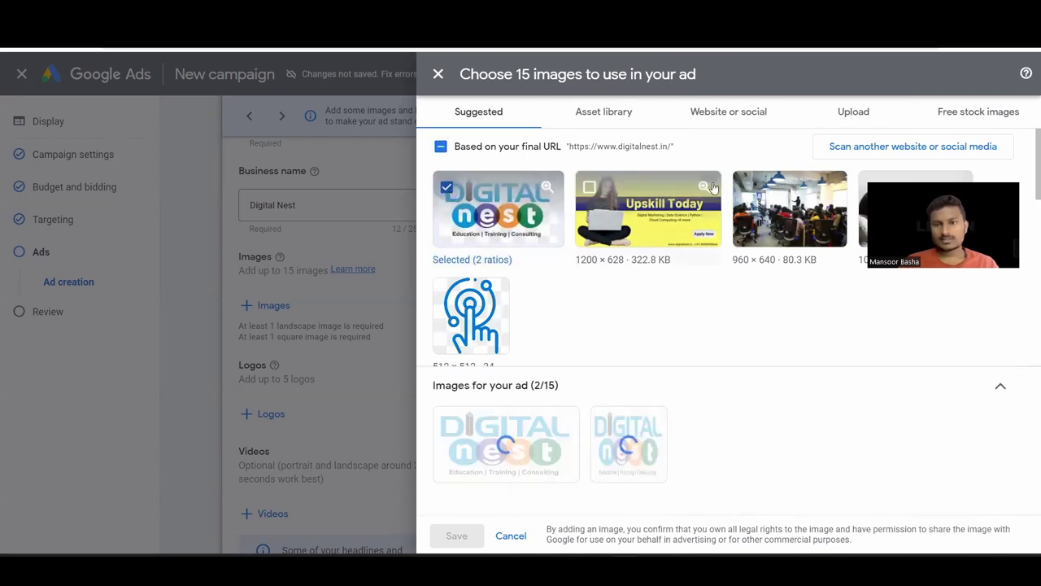
left_click(626, 203)
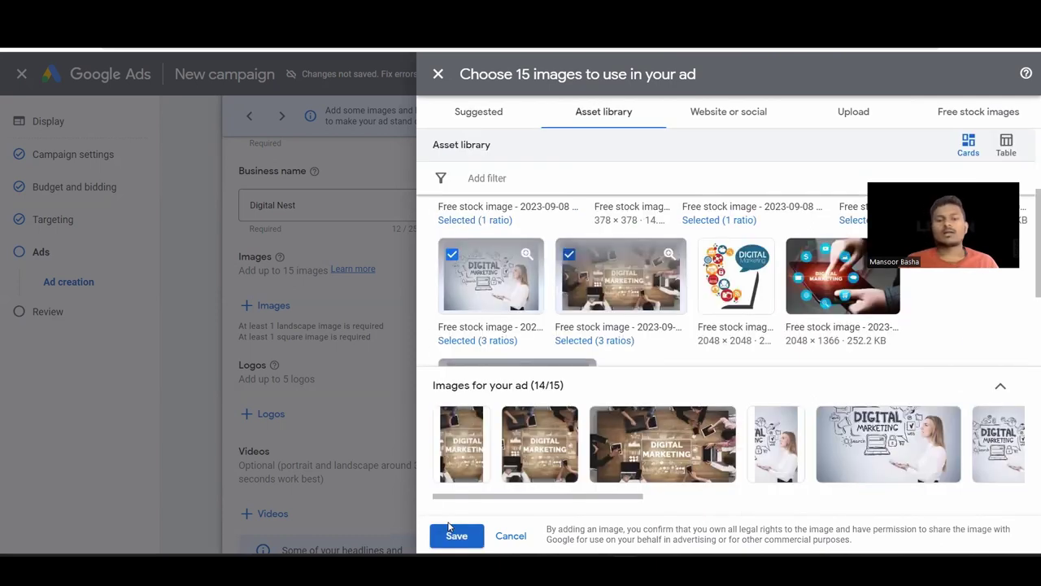
left_click(452, 534)
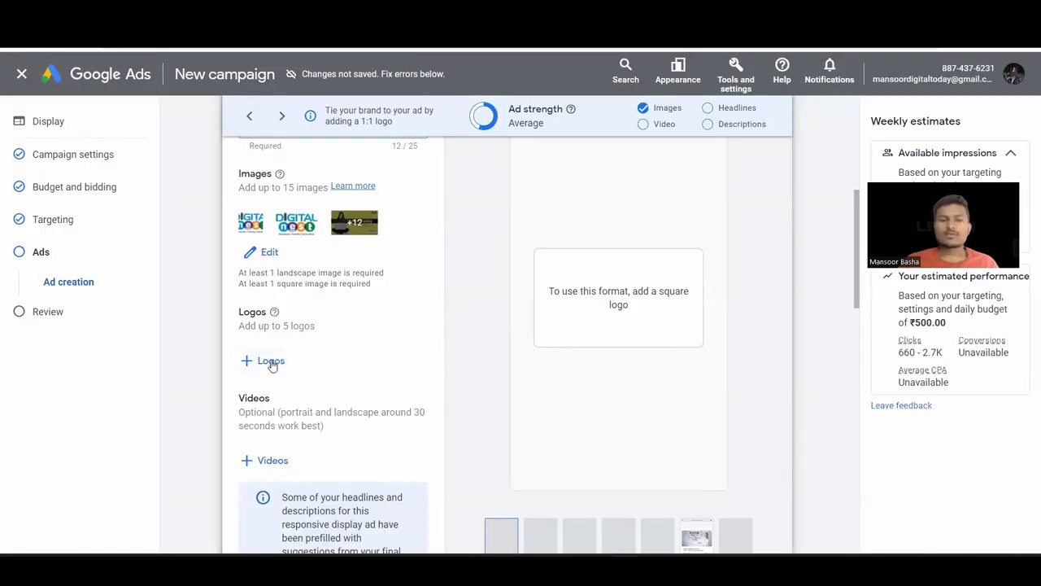
Add the Digital Marketing stock image from the asset library and the Digital Nest image from the website as logos, and save them.
left_click(271, 362)
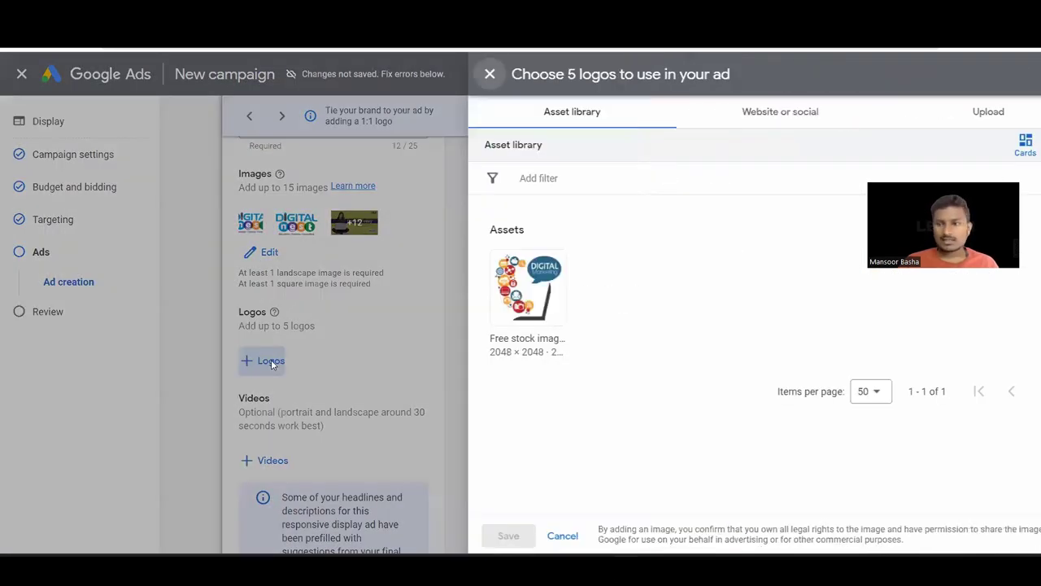
left_click(450, 271)
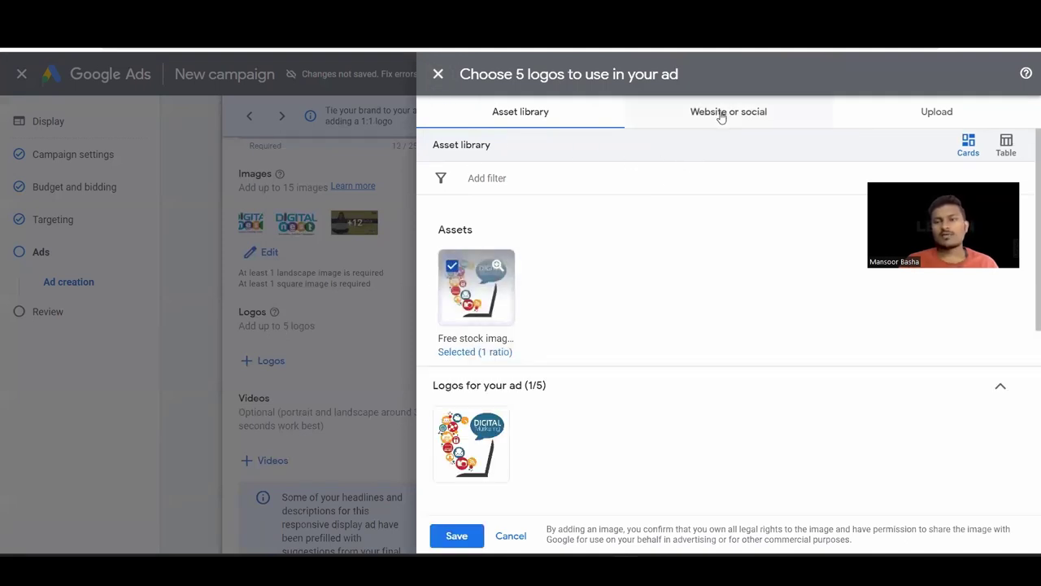
left_click(720, 113)
left_click(528, 281)
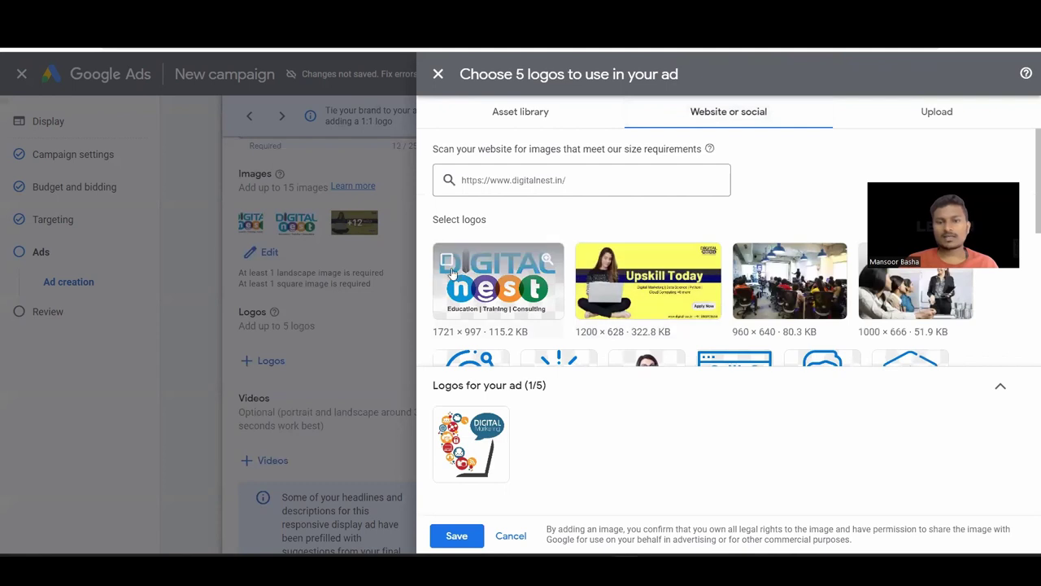
scroll(623, 309, "down", 3)
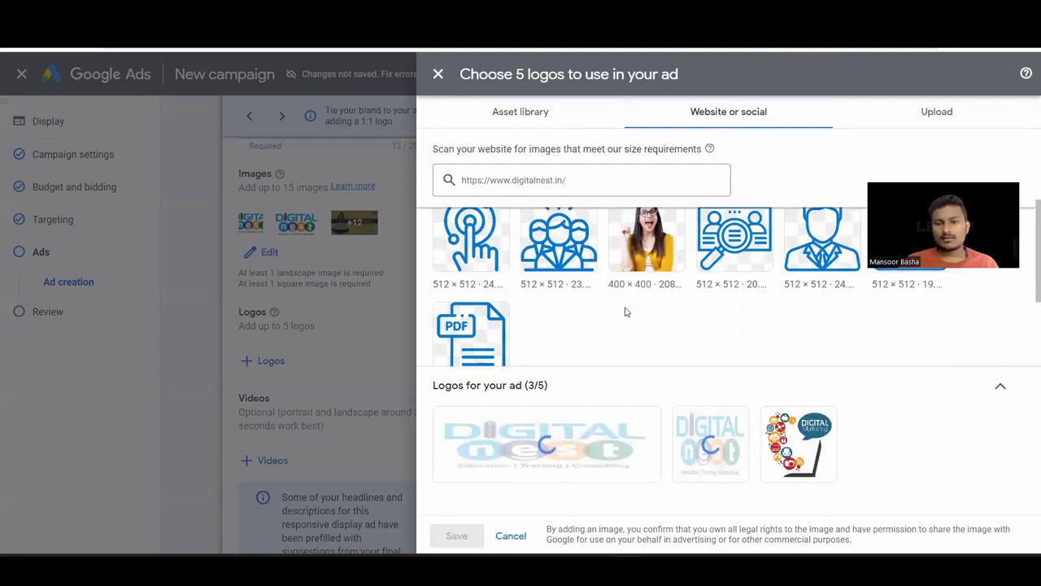
scroll(598, 264, "up", 1)
left_click(942, 113)
left_click(517, 115)
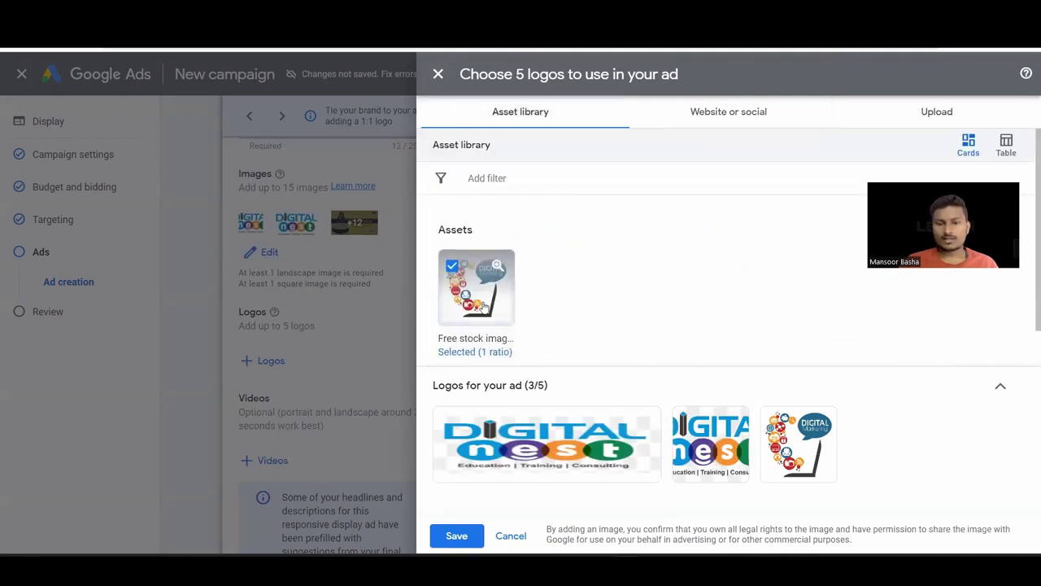
left_click(456, 535)
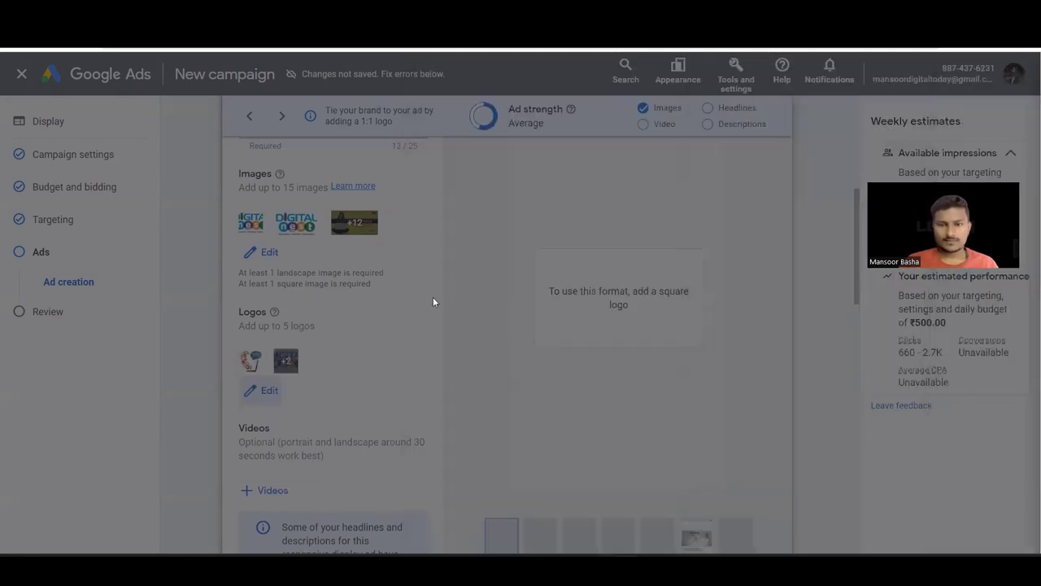
View the asset library and YouTube search options for adding videos, and close the video selection without adding any.
scroll(440, 396, "down", 2)
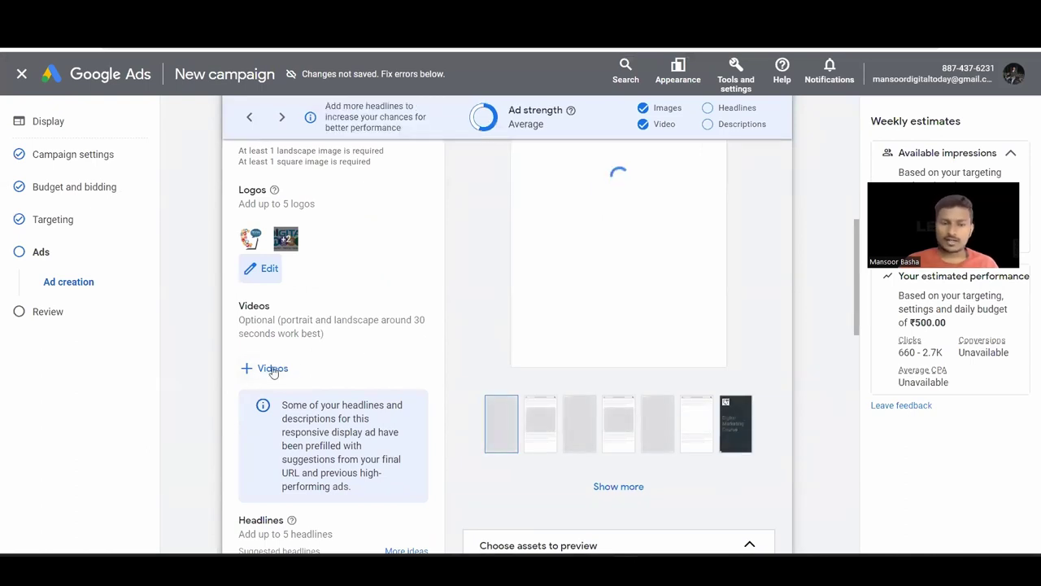
left_click(269, 369)
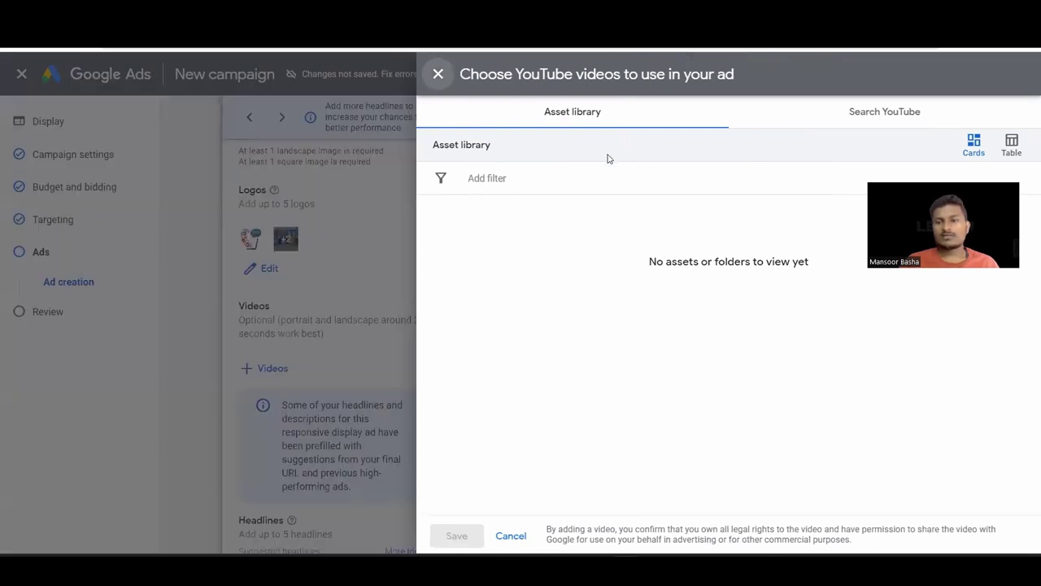
left_click(865, 115)
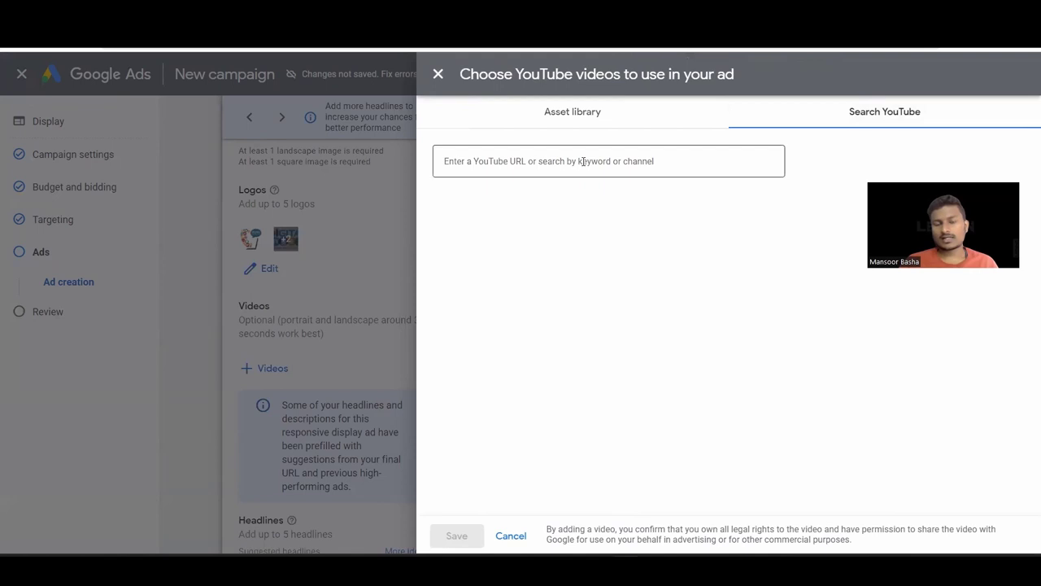
left_click(582, 161)
left_click(437, 74)
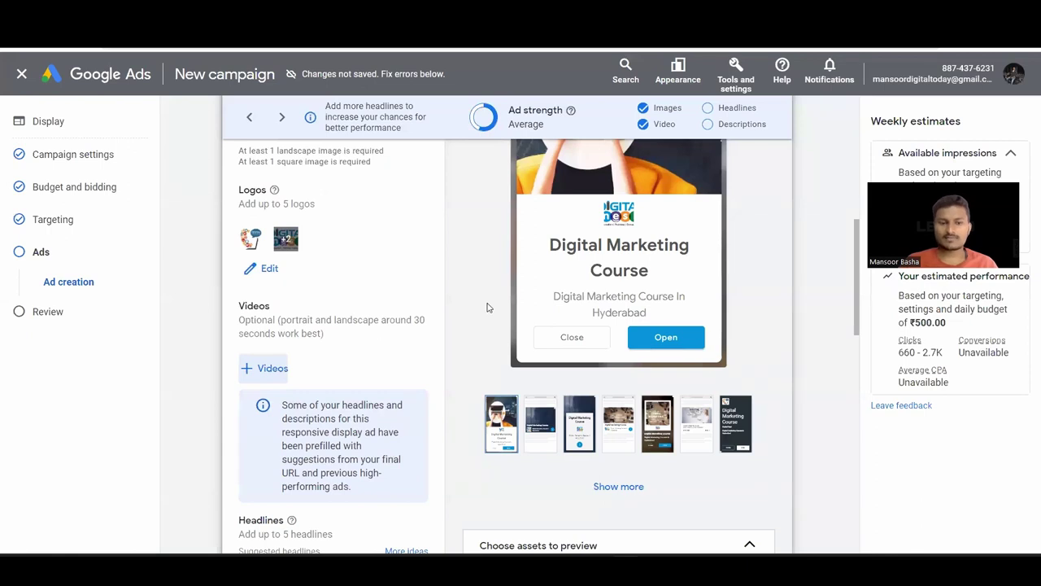
Add the suggested headlines Advanced Digital Marketing and Digital Marketing Training, plus the suggested Digital Marketing | Data Science | Python and Post Graduate Program In Digital Marketing descriptions.
scroll(374, 345, "down", 5)
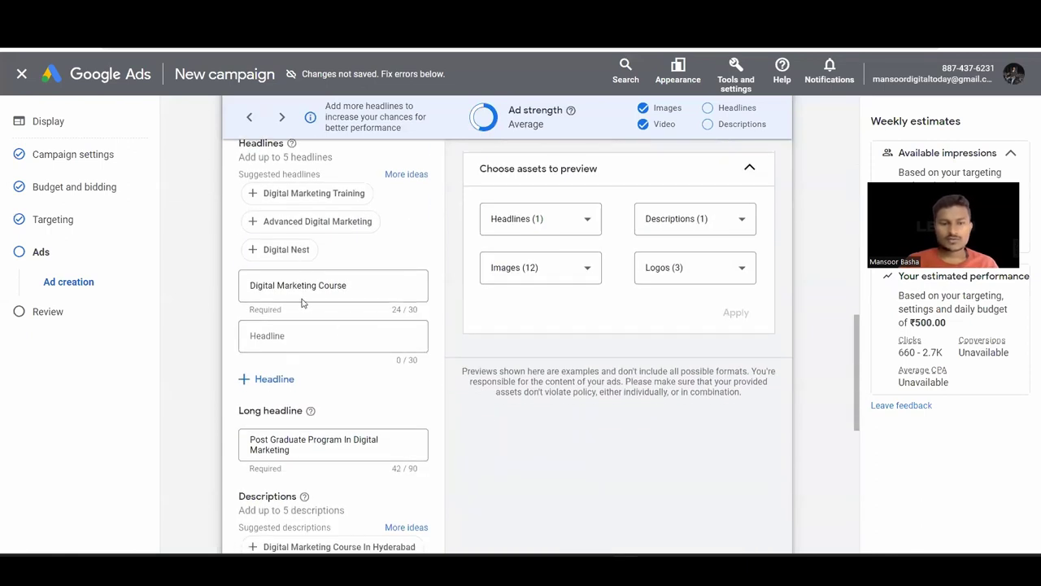
scroll(313, 270, "up", 1)
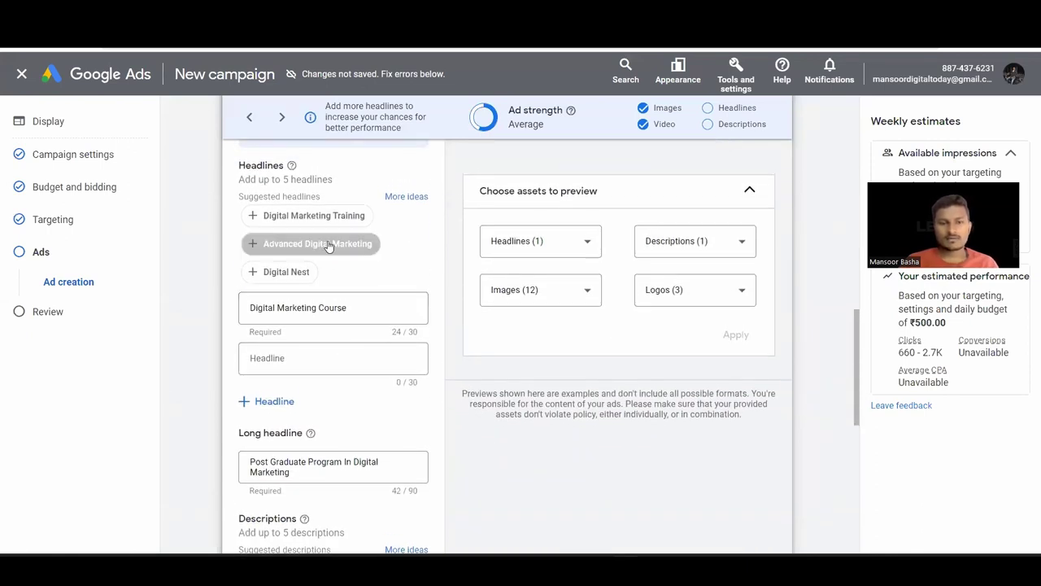
left_click(319, 248)
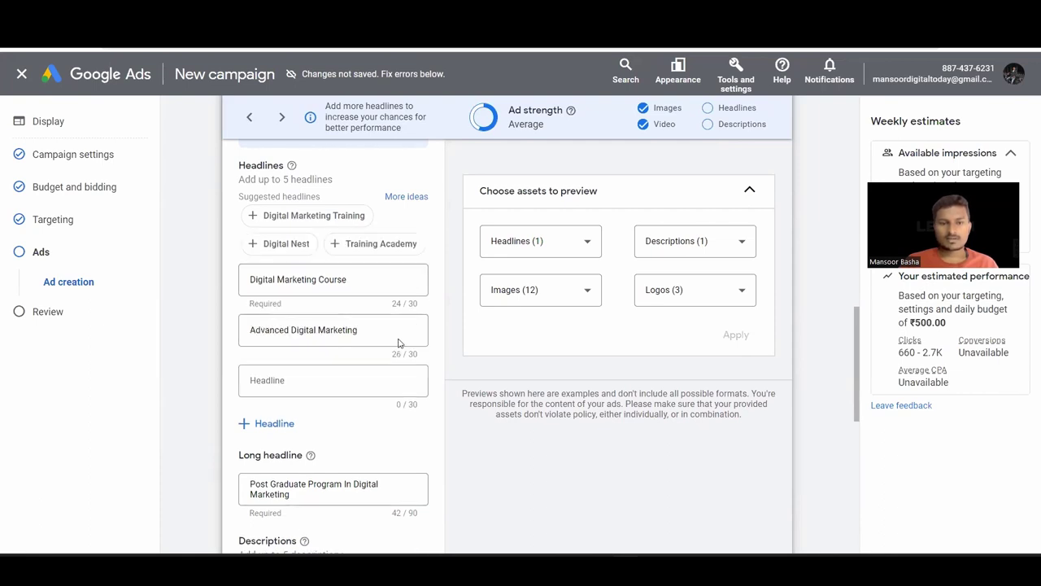
left_click(312, 216)
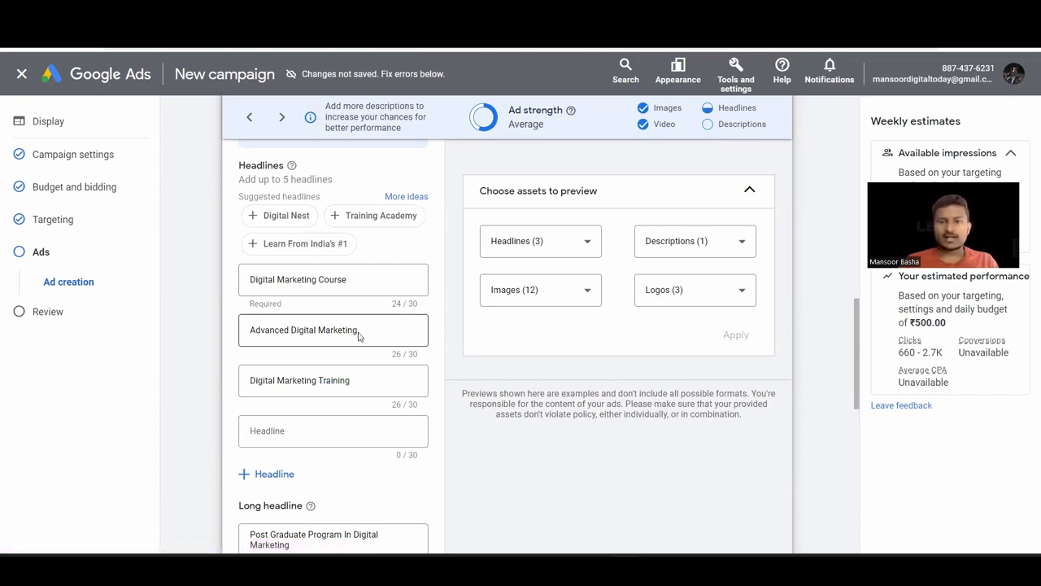
scroll(341, 309, "down", 5)
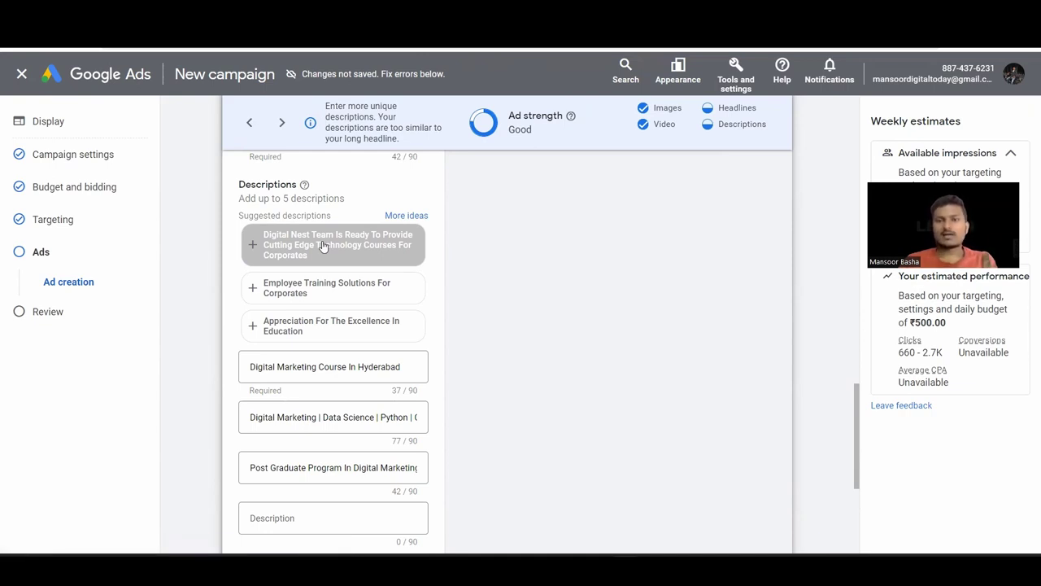
Enable call-to-action text for the responsive display ad and set it to Learn more, leaving custom colours off.
scroll(516, 357, "down", 4)
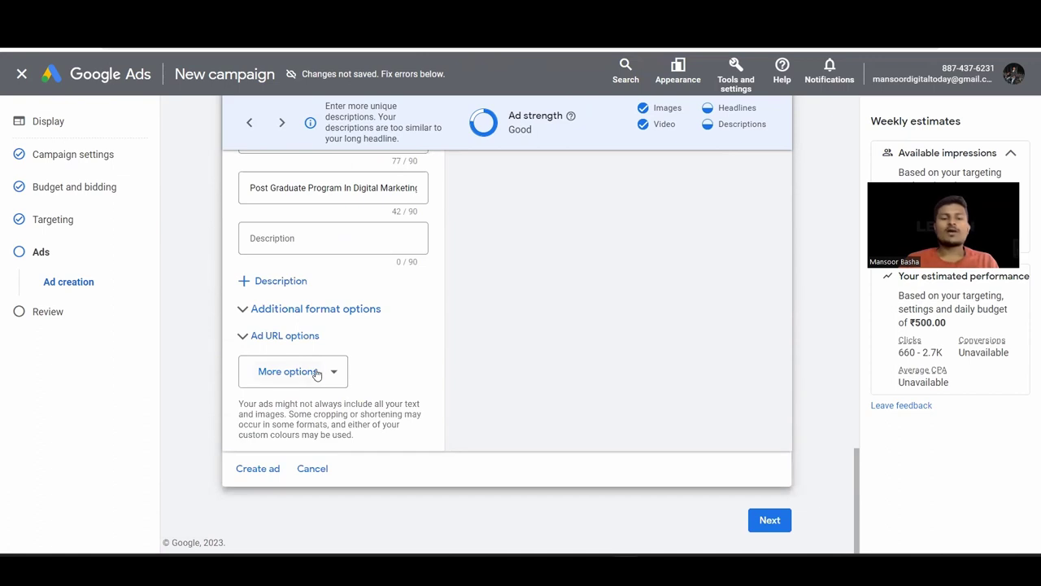
left_click(317, 373)
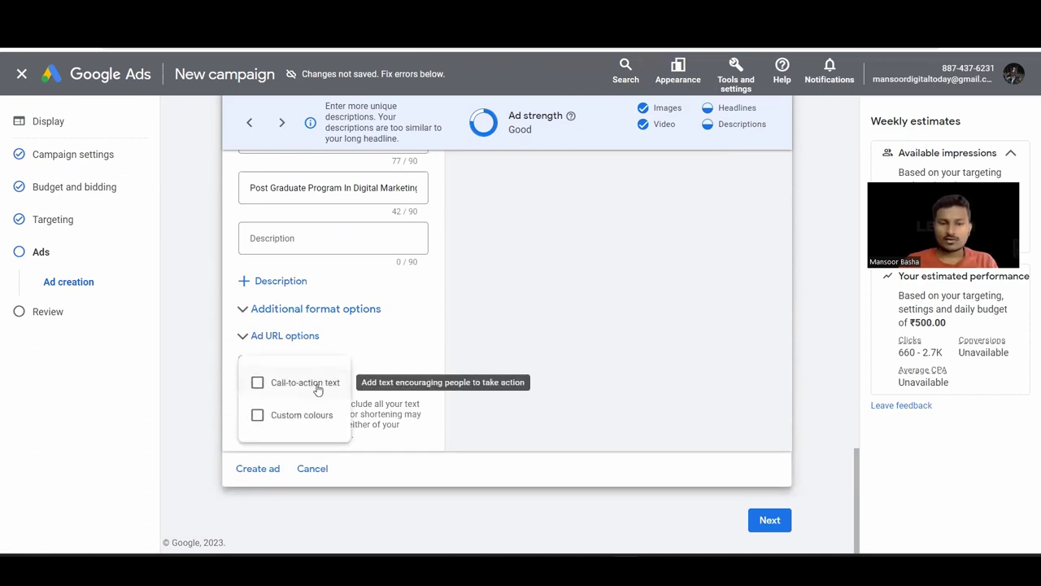
left_click(257, 383)
left_click(303, 453)
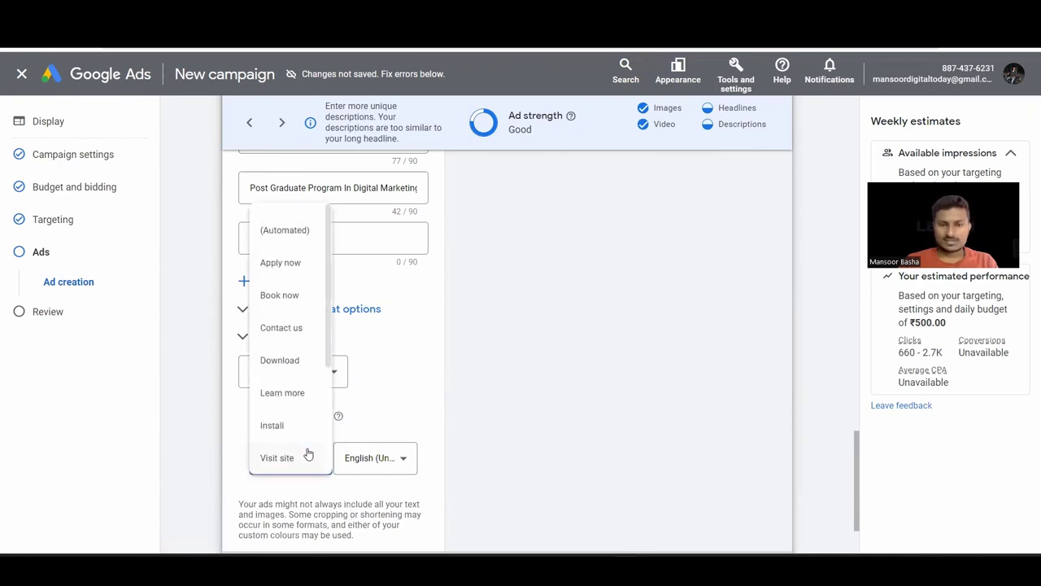
scroll(272, 363, "down", 3)
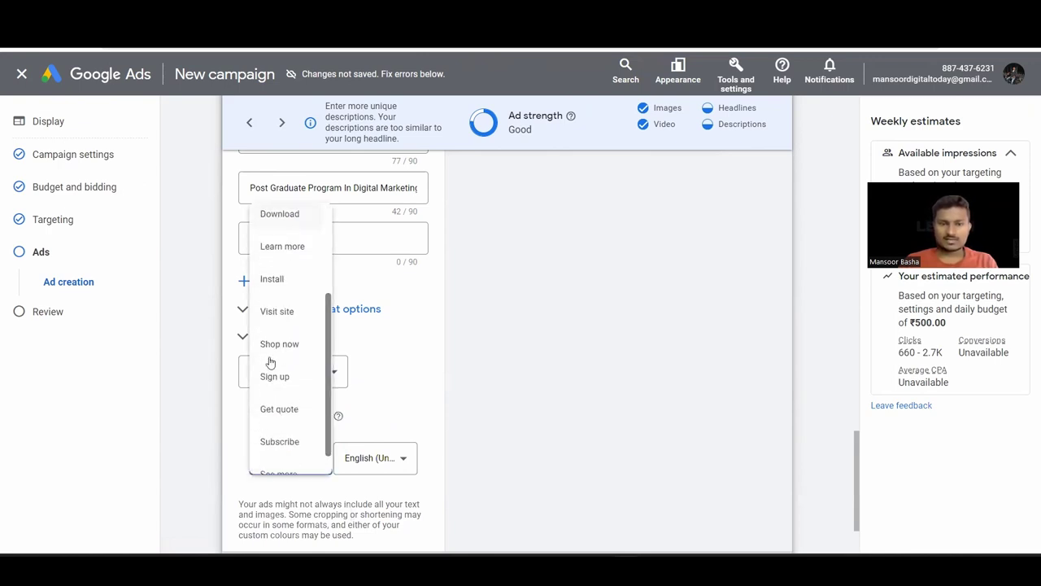
scroll(274, 344, "up", 2)
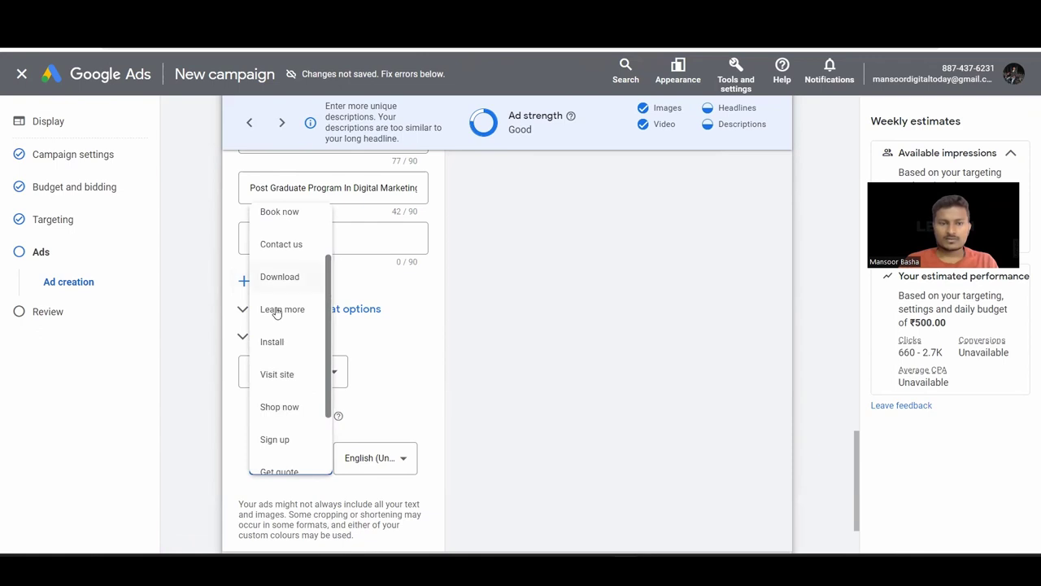
scroll(283, 296, "up", 2)
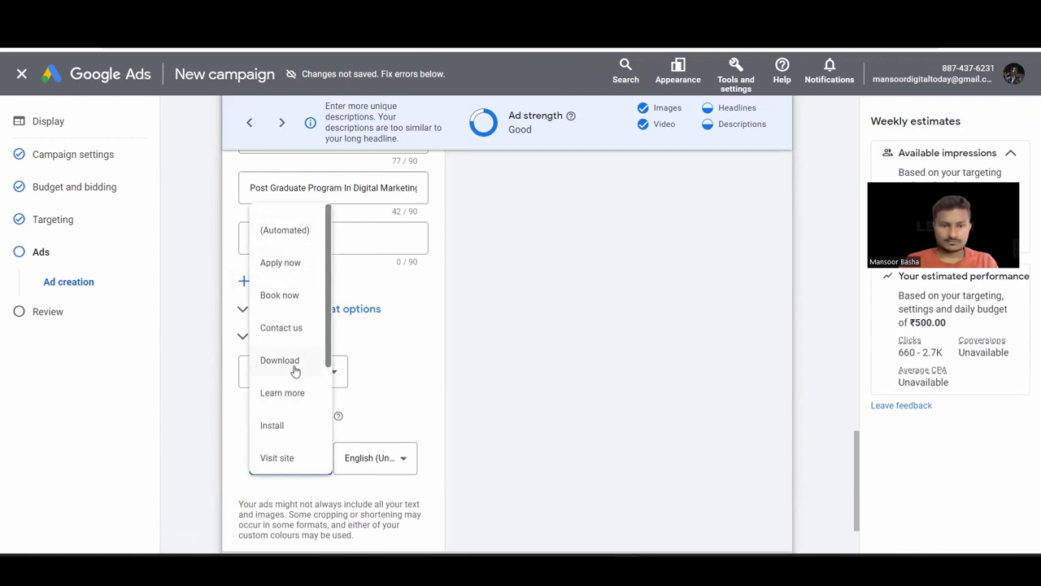
scroll(283, 361, "down", 1)
left_click(279, 325)
scroll(442, 400, "down", 1)
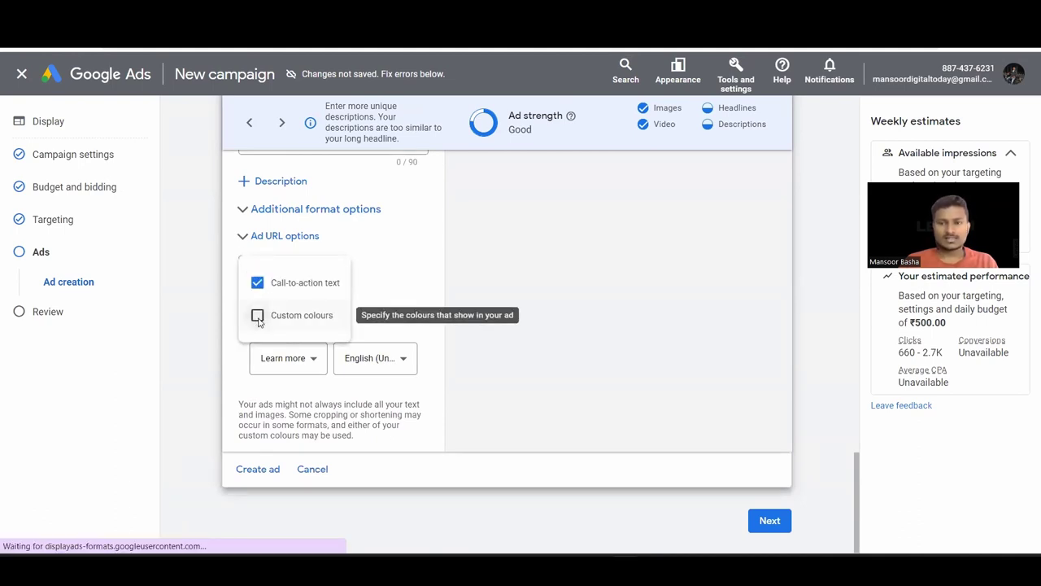
left_click(417, 273)
Examine the different websites and apps preview formats of the responsive display ad.
scroll(427, 187, "up", 5)
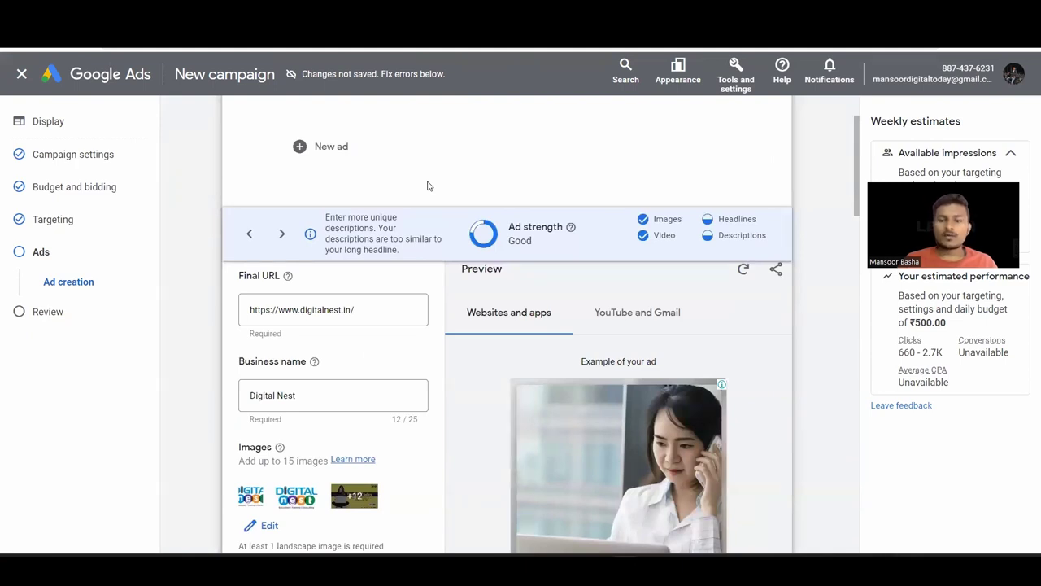
scroll(439, 231, "down", 5)
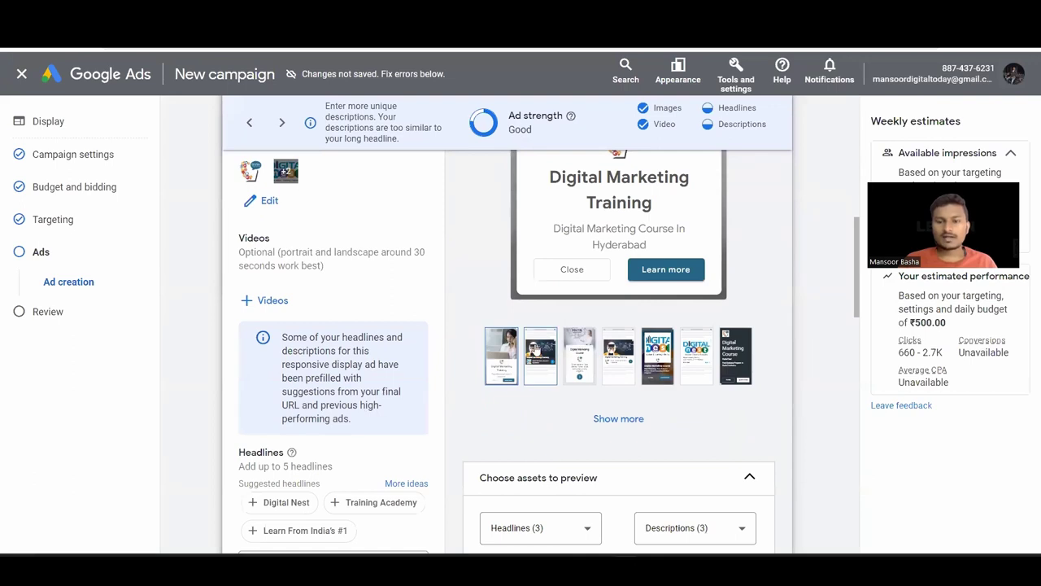
left_click(535, 348)
scroll(477, 242, "up", 2)
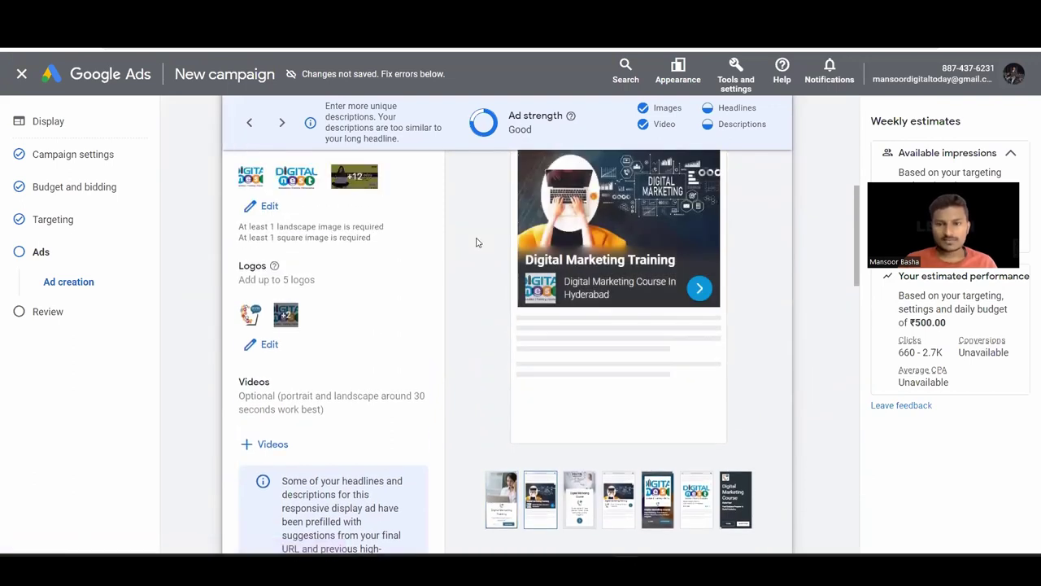
left_click(575, 482)
scroll(509, 360, "up", 1)
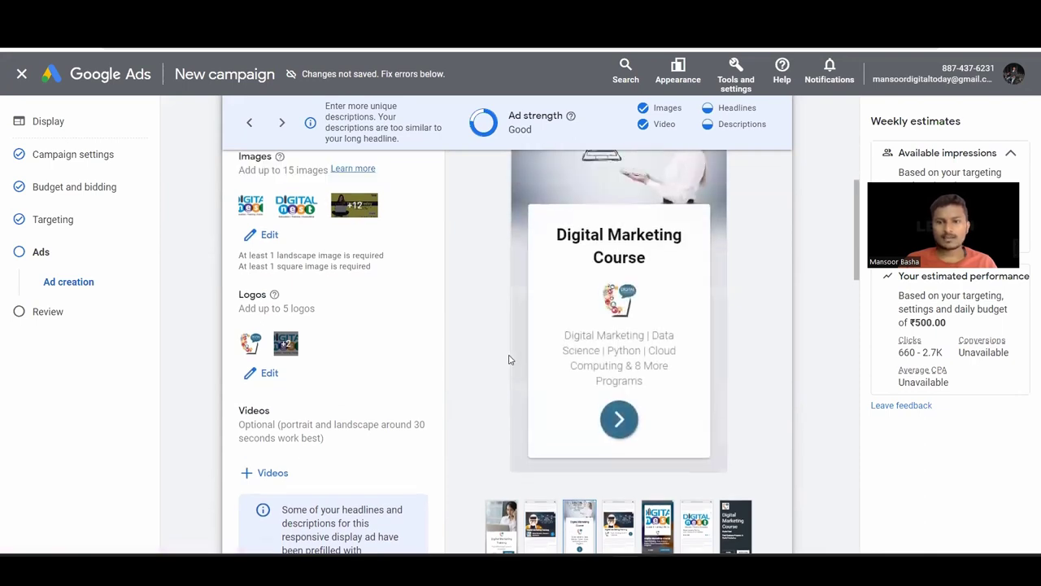
scroll(511, 356, "down", 2)
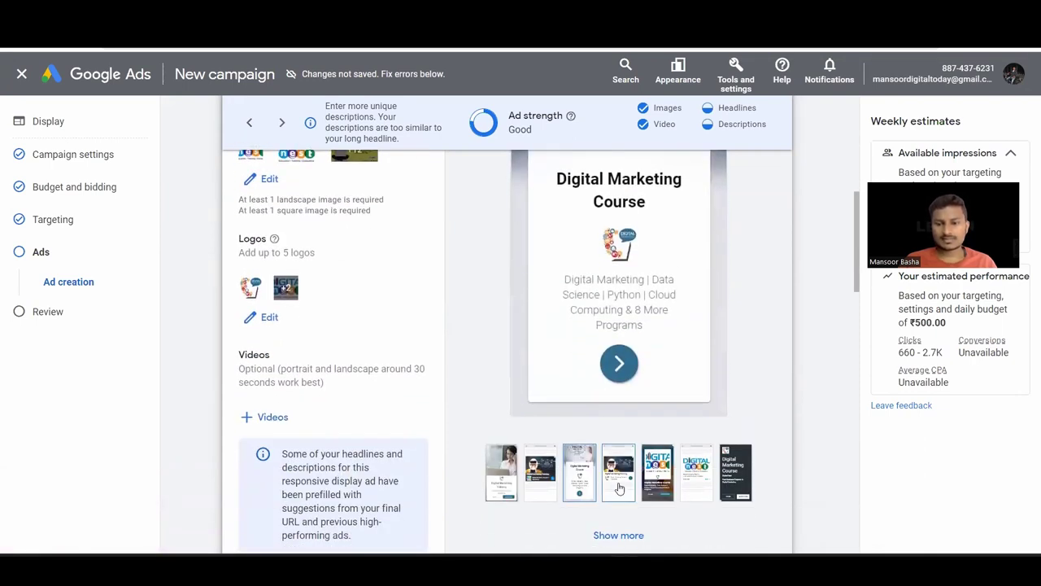
left_click(619, 487)
scroll(567, 374, "up", 2)
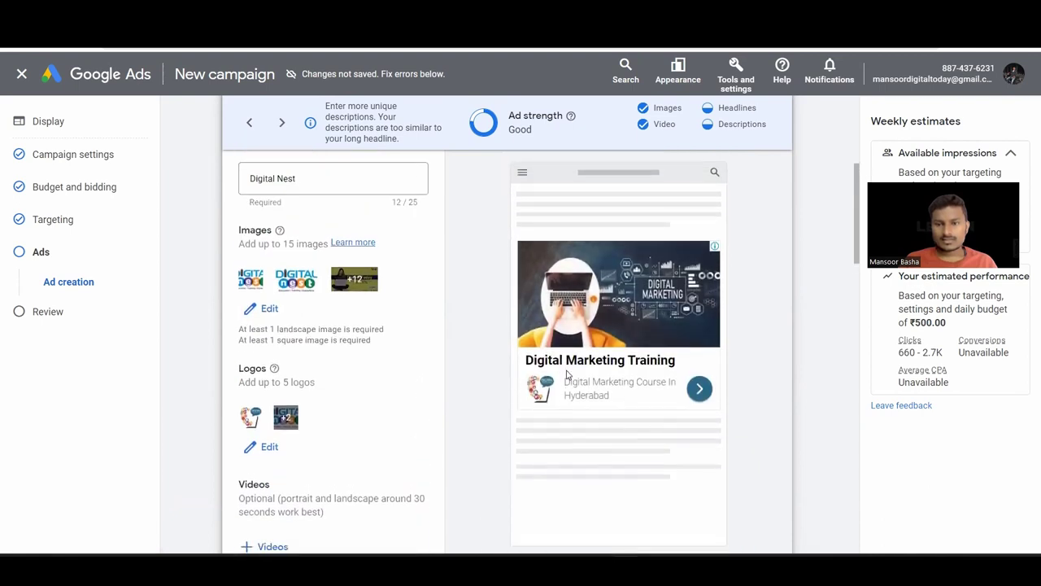
scroll(567, 374, "down", 1)
left_click(660, 515)
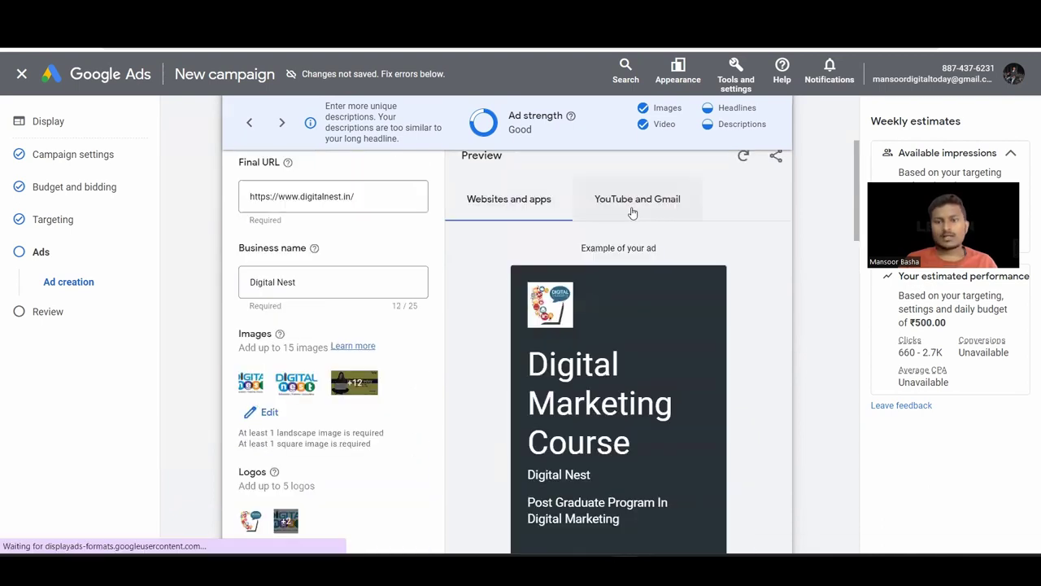
View the ad's YouTube previews for the home feed and the video watch page.
left_click(636, 203)
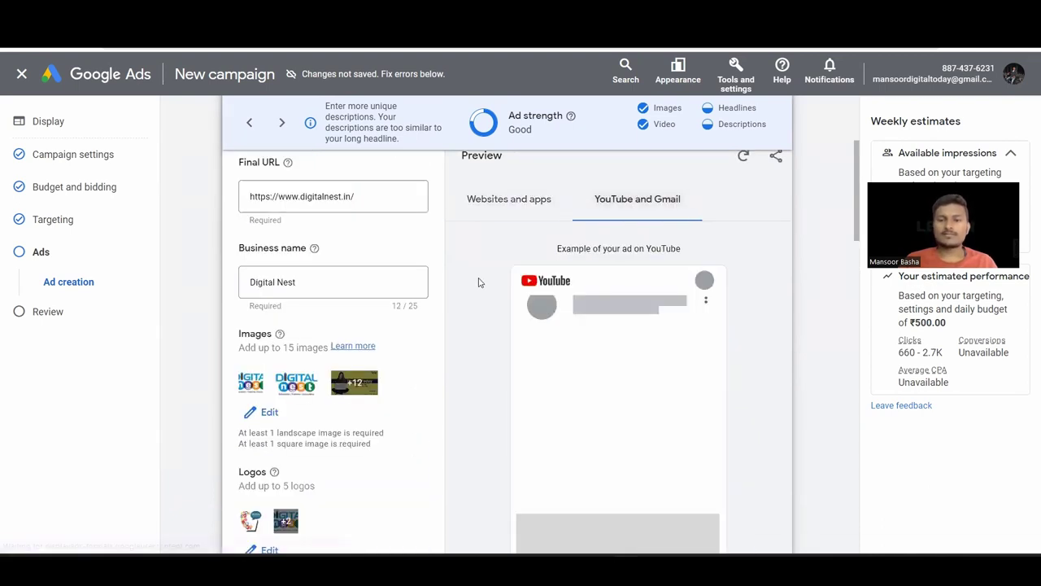
scroll(478, 282, "down", 2)
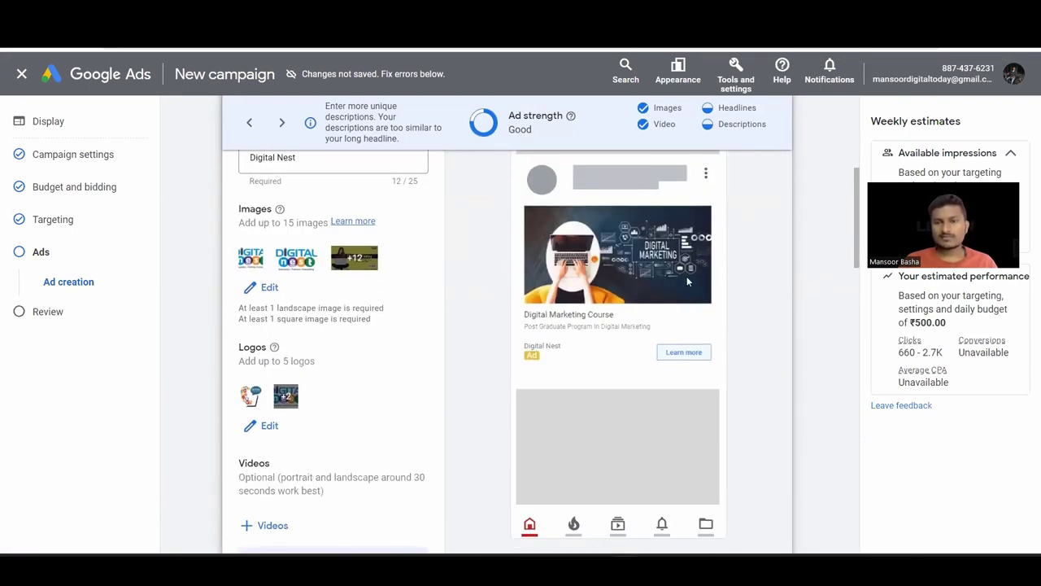
scroll(734, 302, "down", 2)
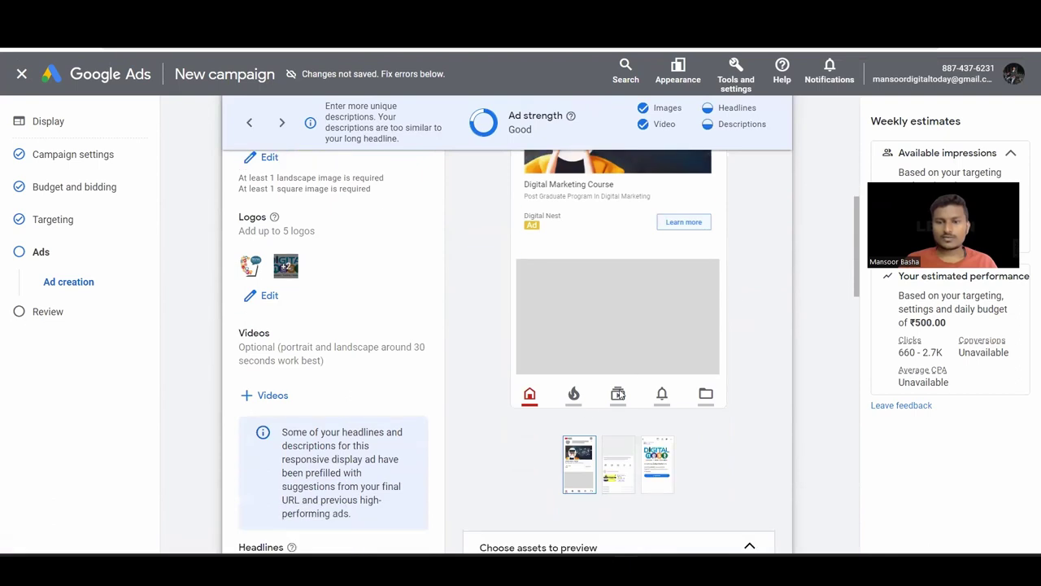
left_click(623, 483)
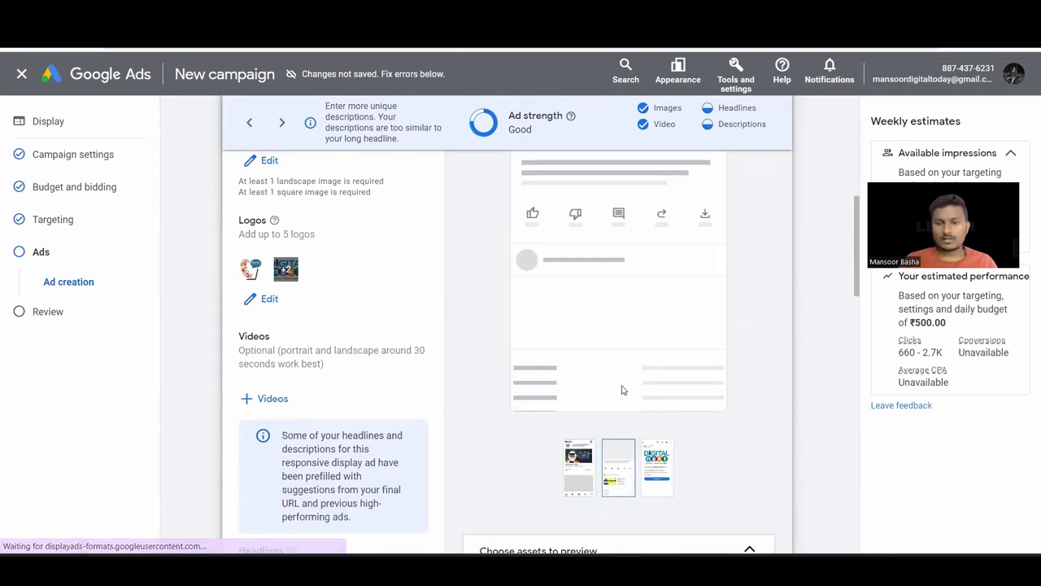
scroll(661, 309, "up", 1)
scroll(695, 452, "down", 1)
View the ad's Gmail preview in both its open and closed states.
left_click(657, 472)
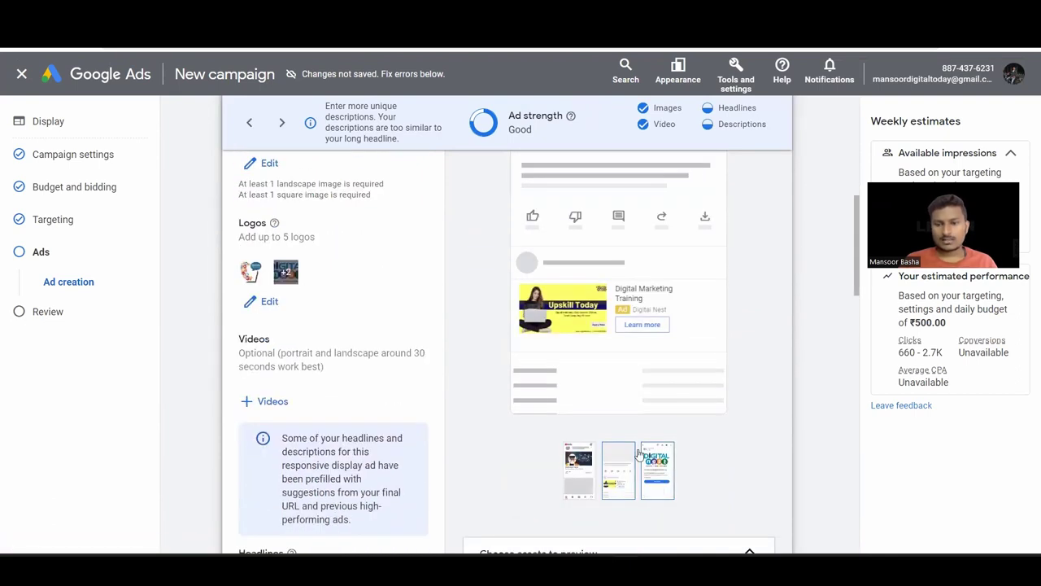
scroll(573, 277, "up", 2)
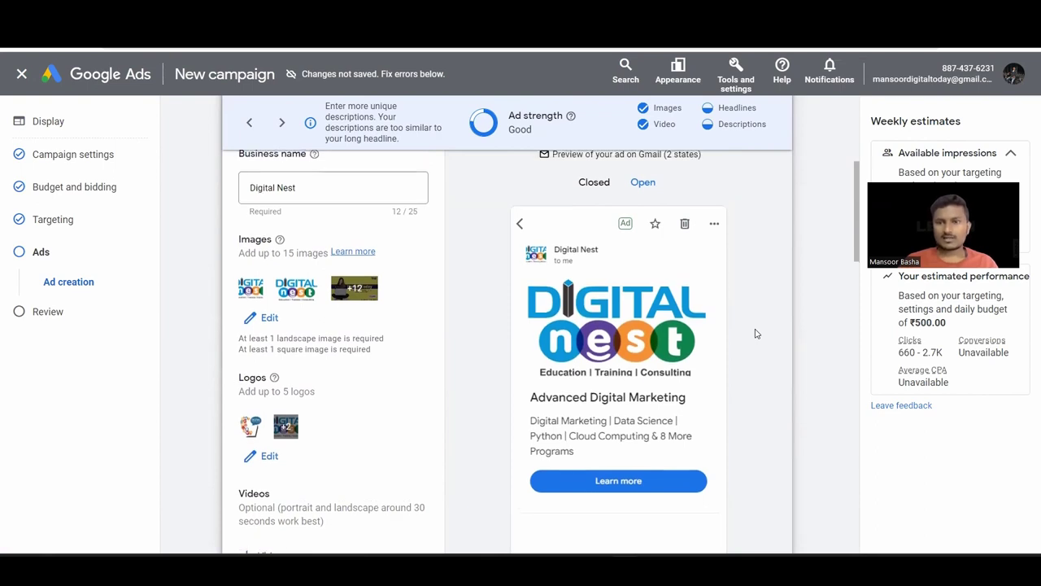
scroll(732, 309, "up", 1)
left_click(596, 252)
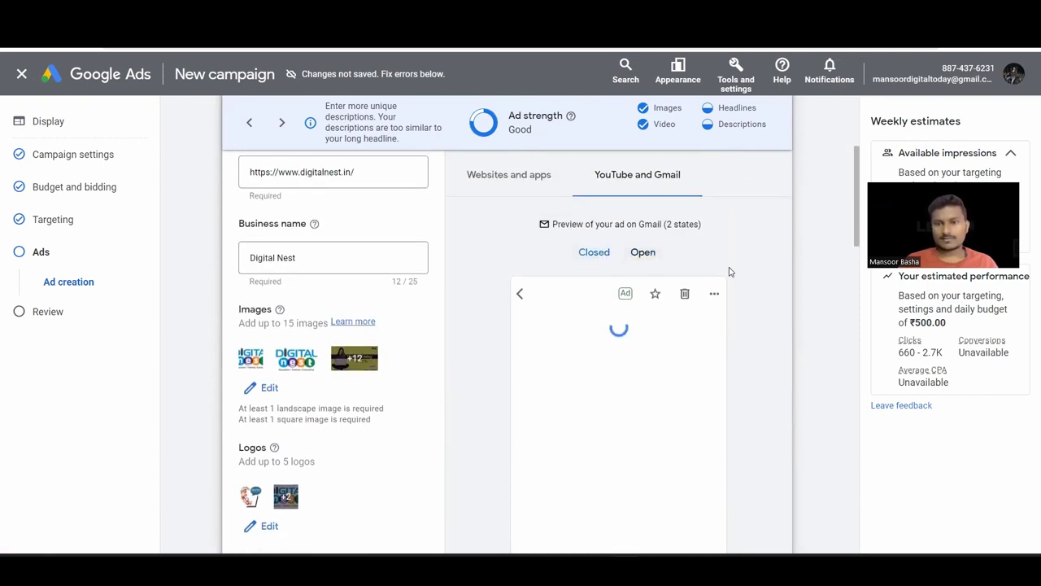
scroll(742, 342, "down", 3)
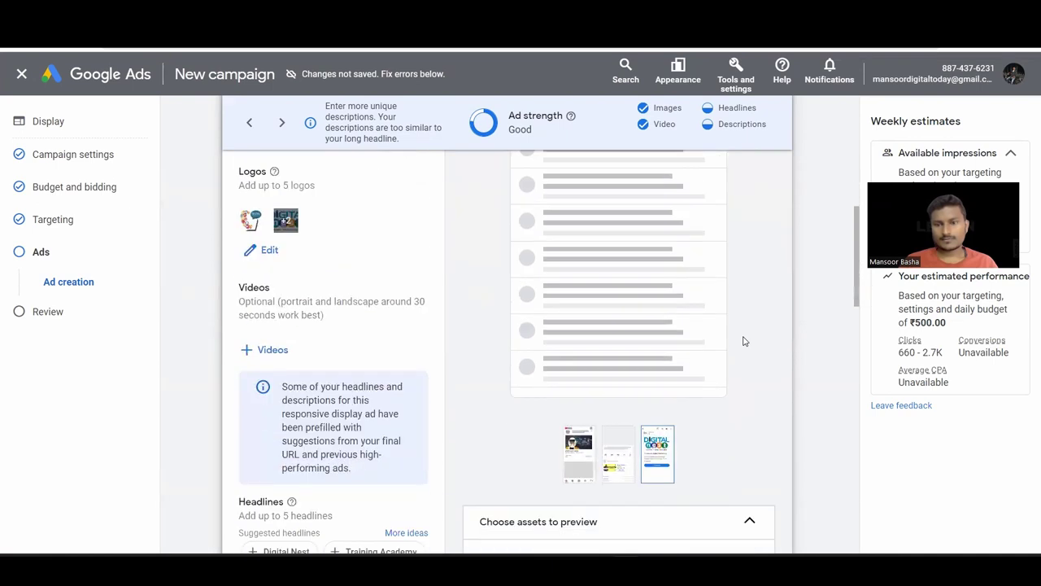
scroll(742, 342, "up", 2)
scroll(742, 342, "up", 1)
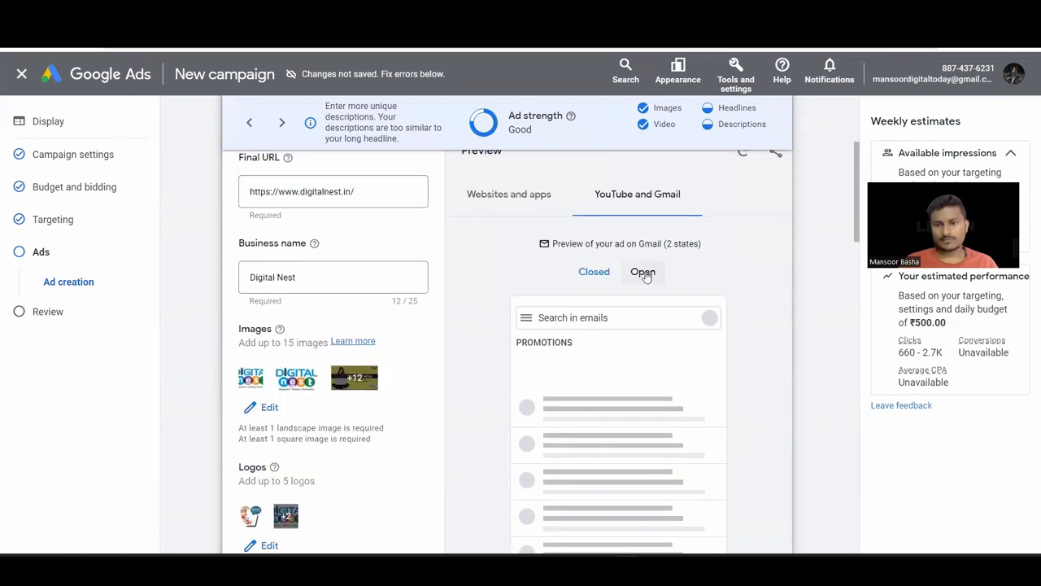
left_click(644, 273)
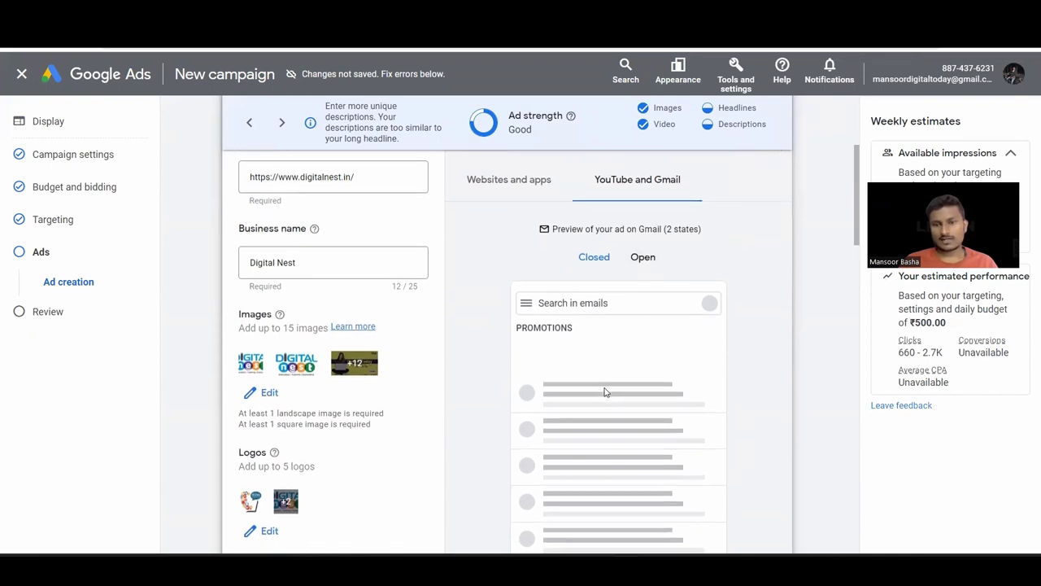
left_click(653, 259)
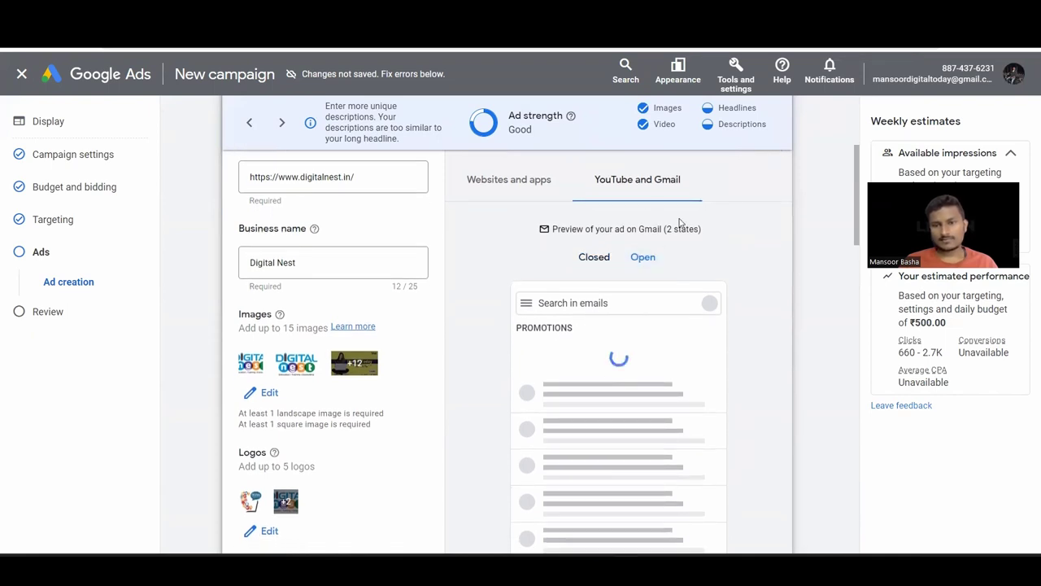
scroll(528, 309, "up", 2)
Continue from ad creation to the campaign review and publish the campaign.
scroll(491, 326, "down", 8)
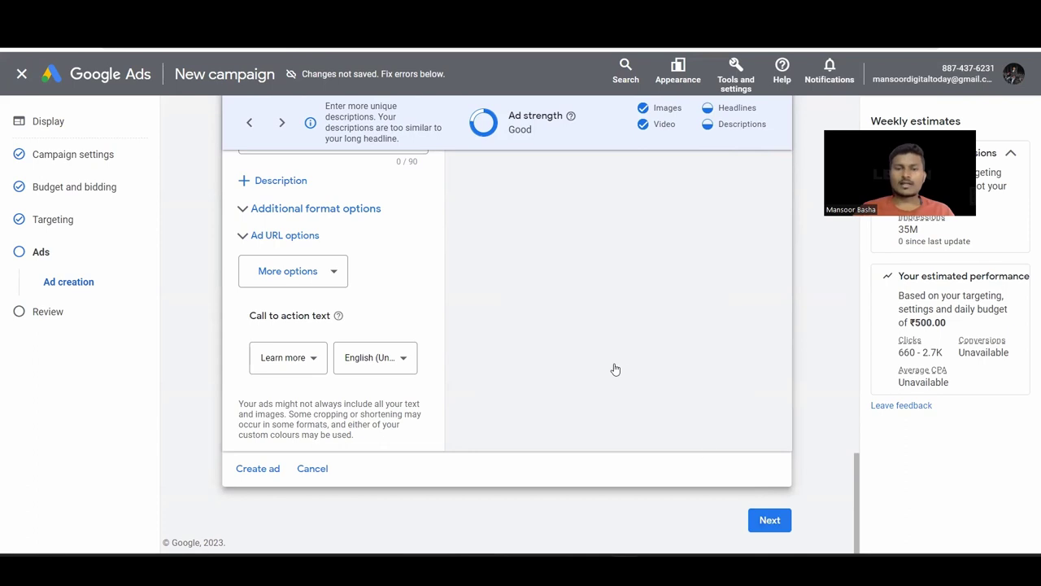
left_click(769, 519)
left_click(747, 488)
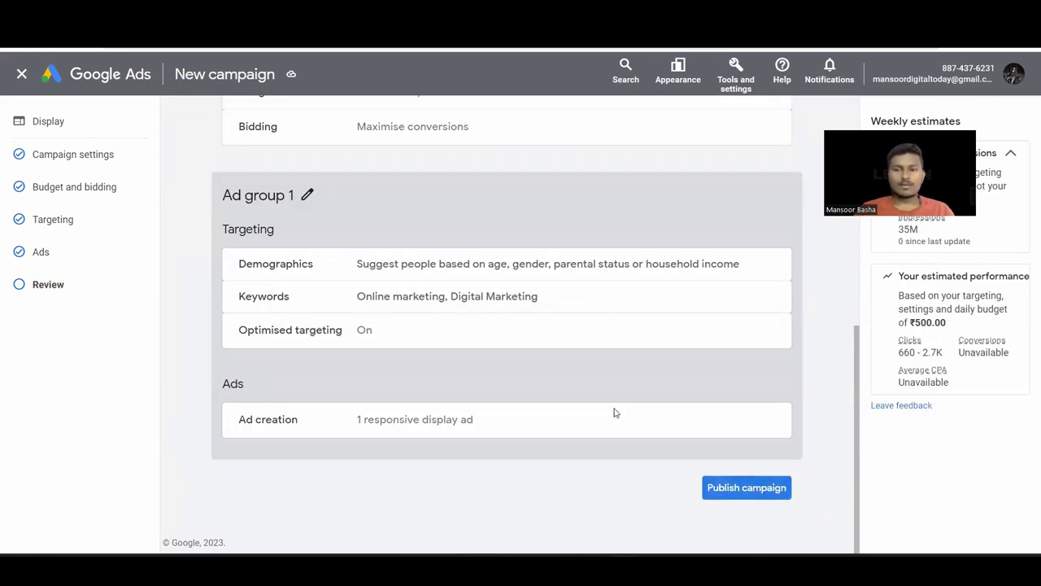